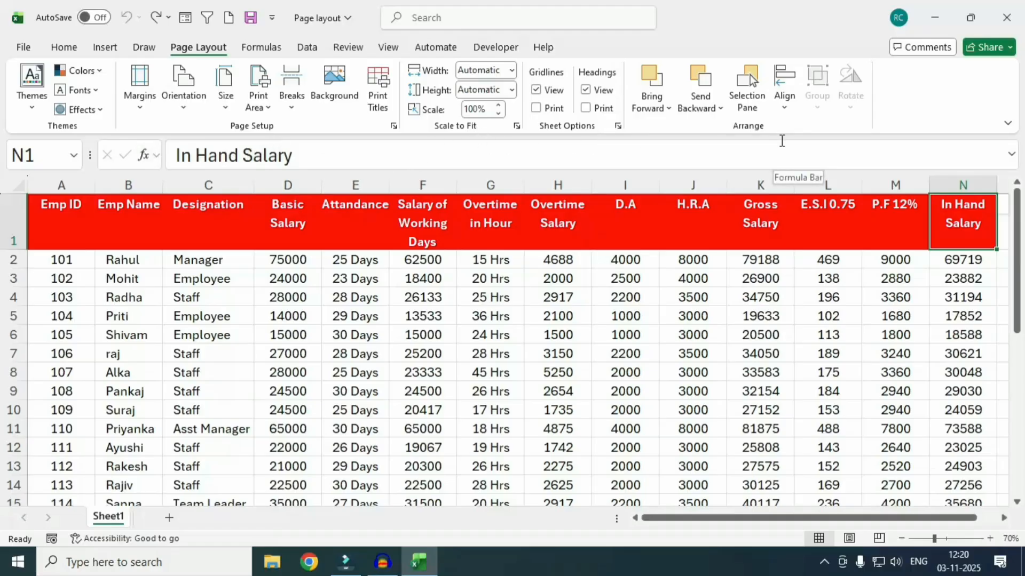
Step: Apply the 40% - Accent1 cell style to the range D2:F8
click(266, 311)
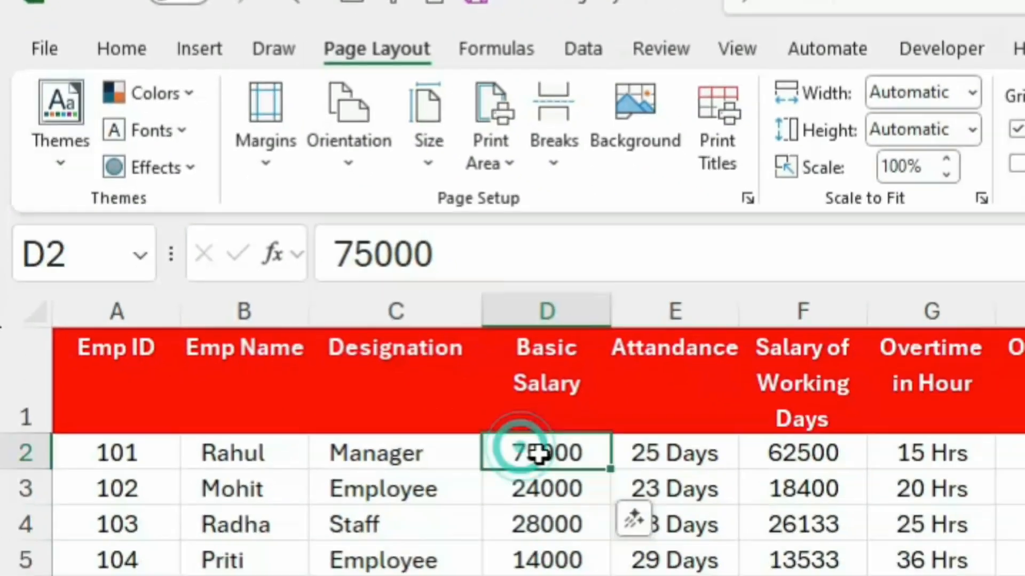
drag(518, 447, 615, 491)
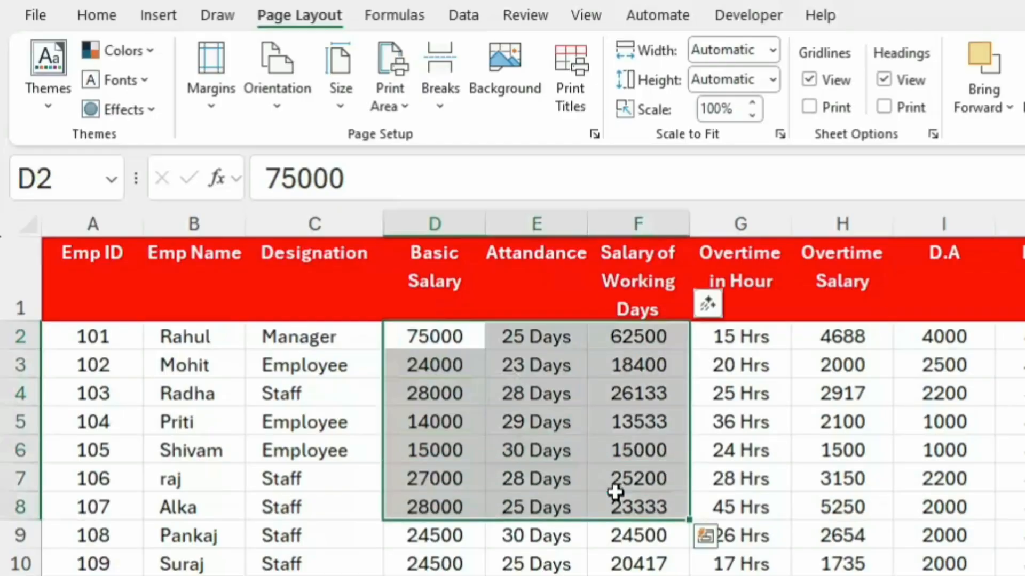
click(36, 98)
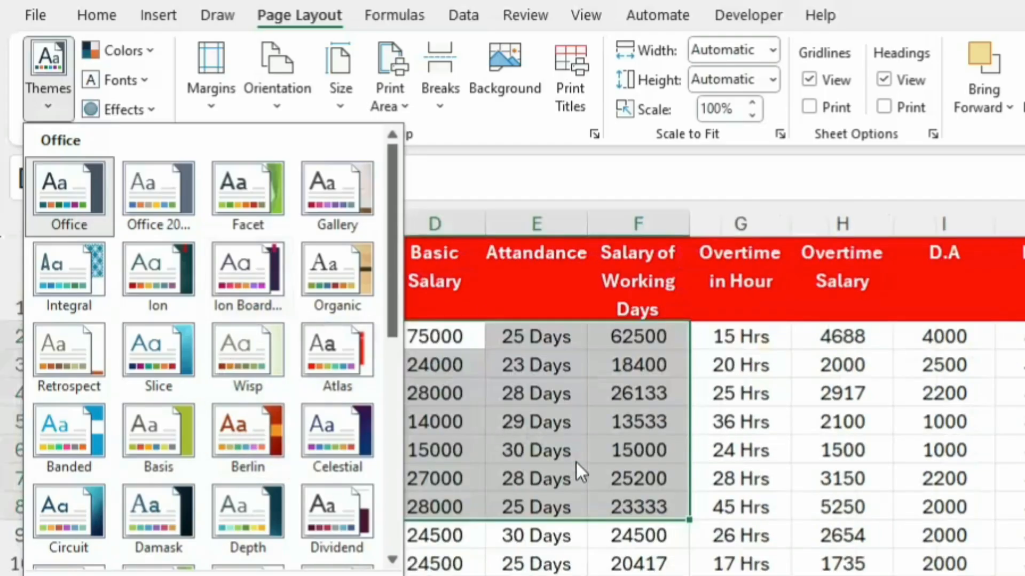
click(113, 13)
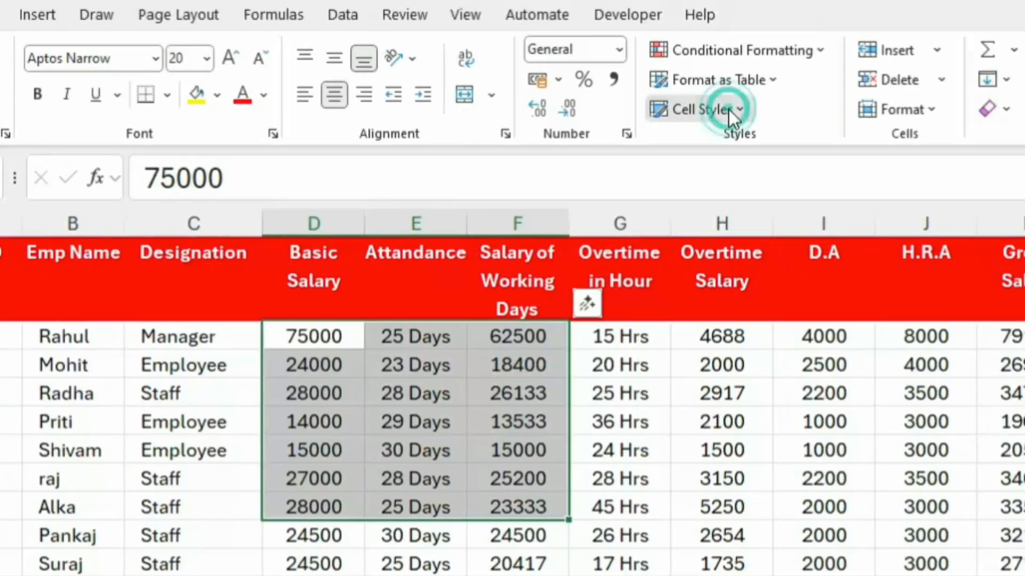
click(850, 110)
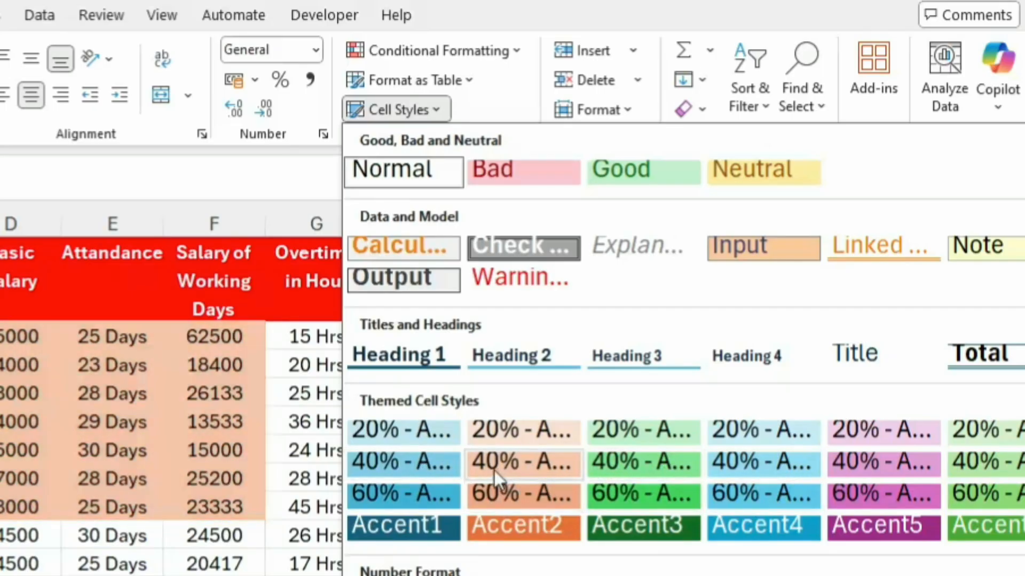
click(414, 466)
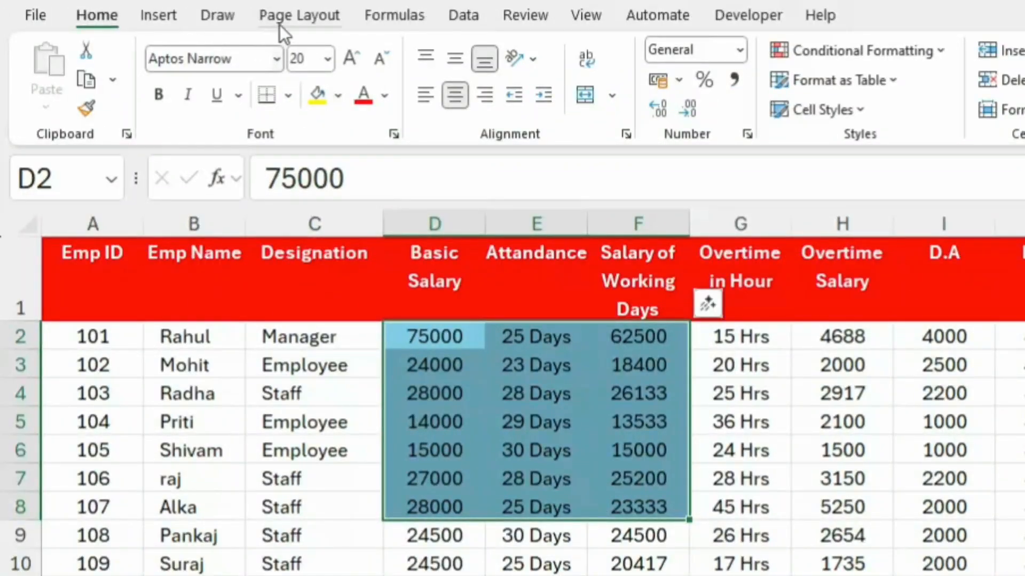
Step: Apply the Berlin theme to the workbook and review its themed cell styles
click(240, 17)
click(53, 101)
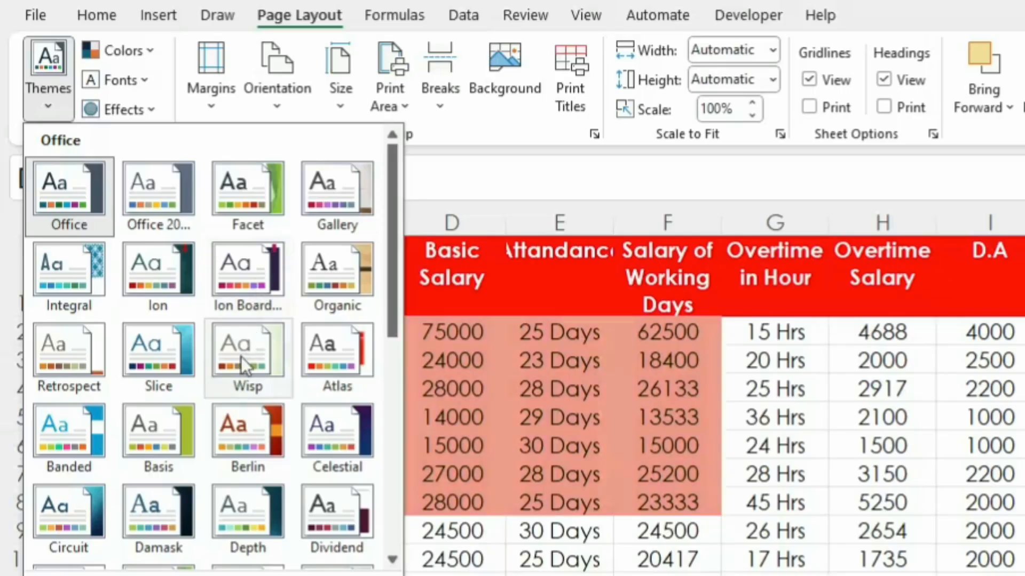
click(251, 441)
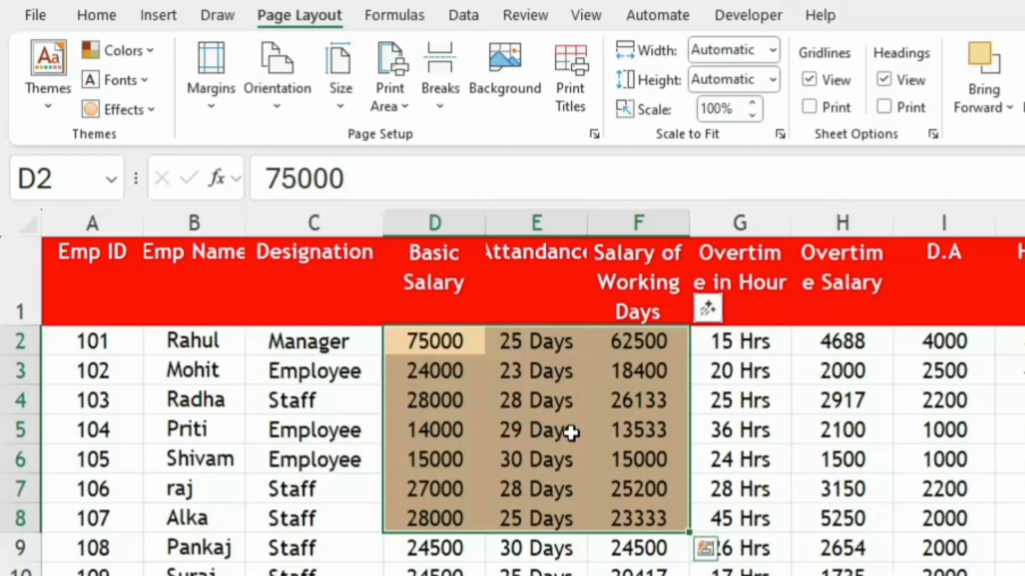
click(98, 17)
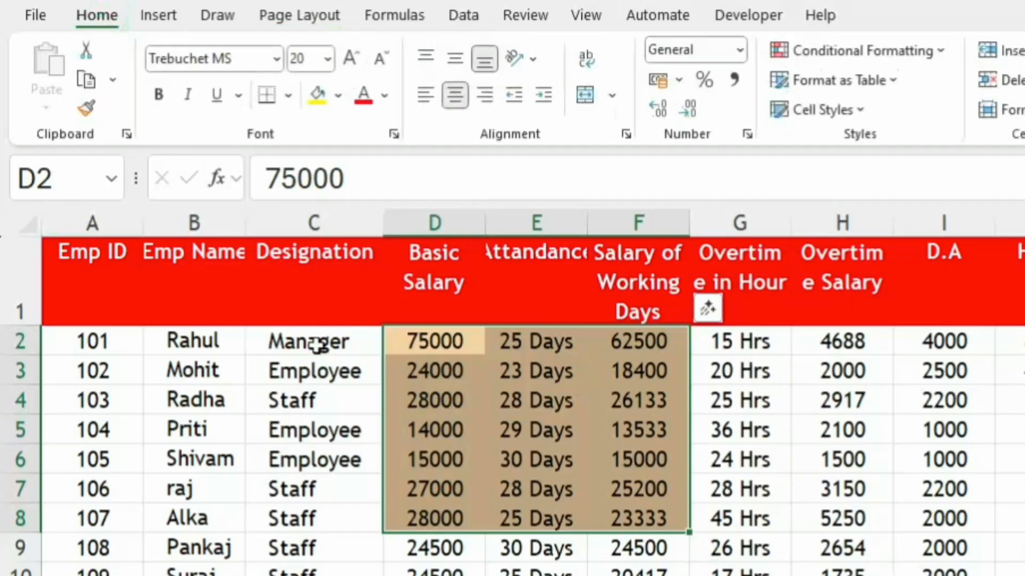
click(854, 108)
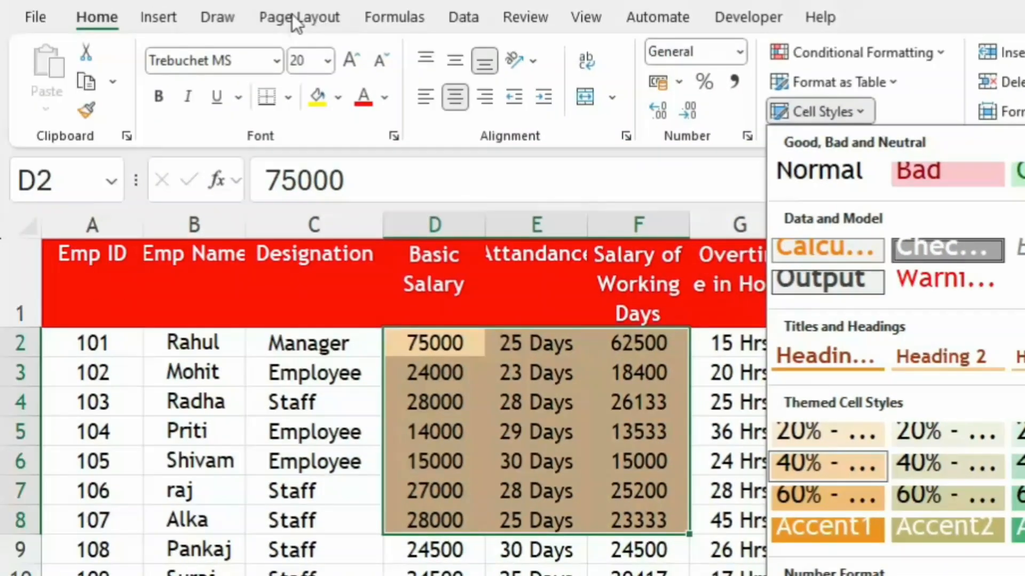
Step: Change the workbook theme to Slice and preview its themed cell styles without applying one
click(295, 17)
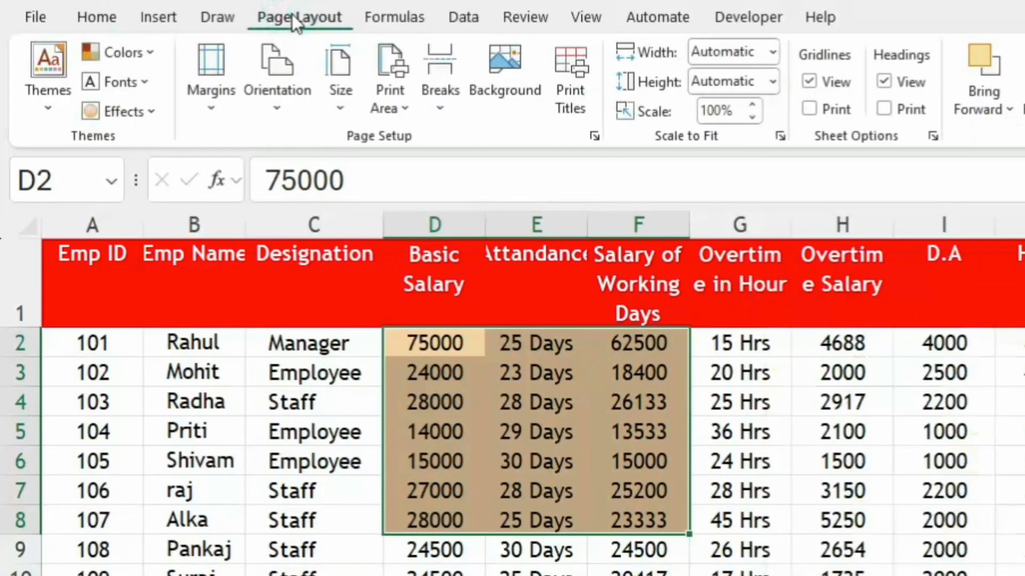
click(36, 101)
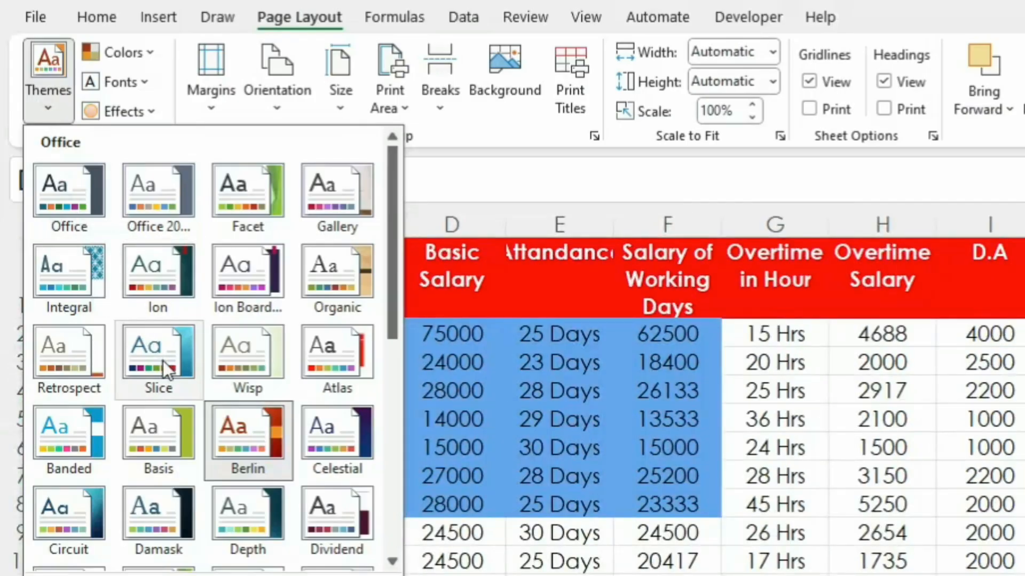
click(145, 346)
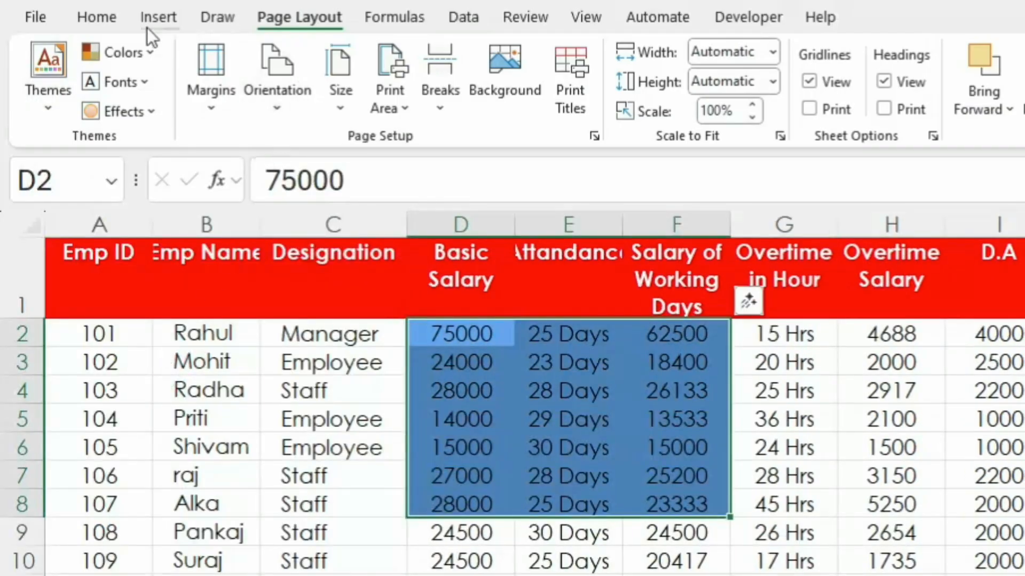
click(99, 19)
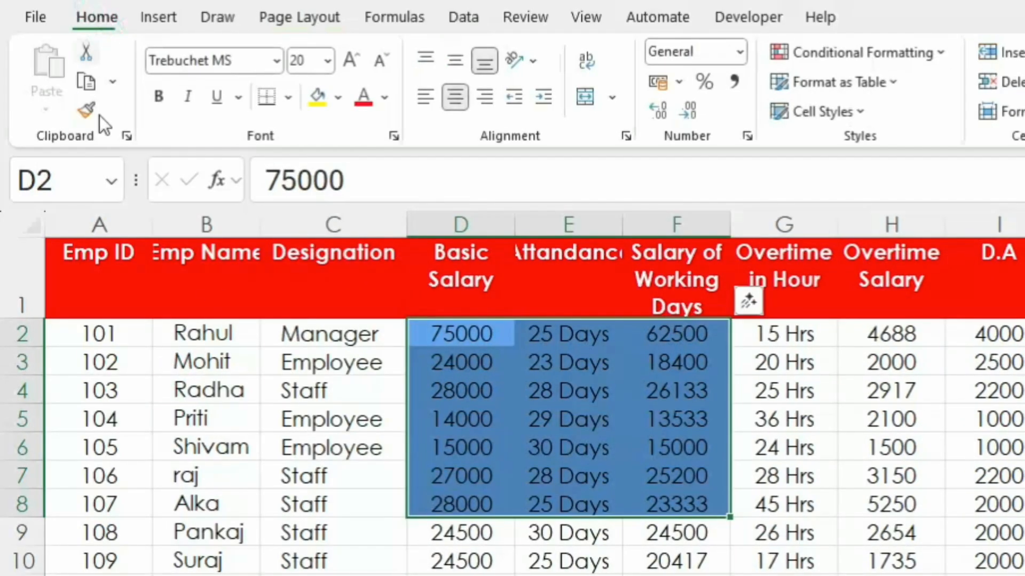
click(853, 113)
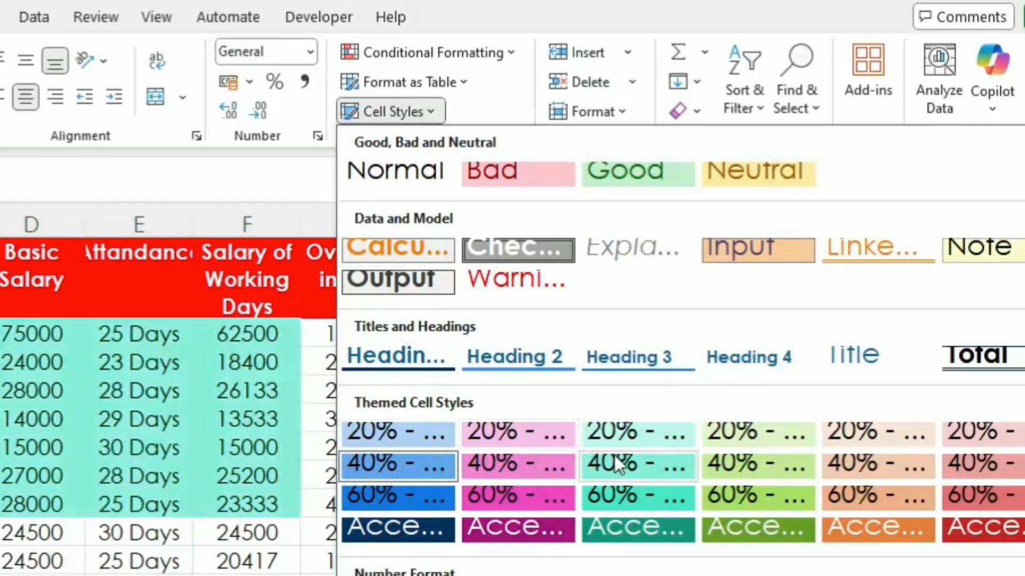
click(230, 551)
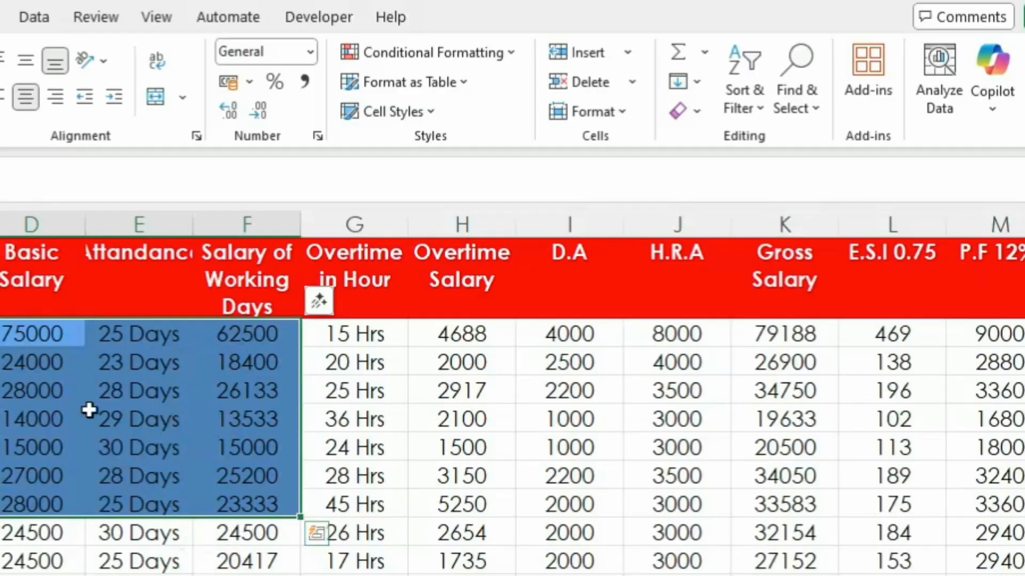
Step: Preview the theme color sets and theme font sets on the salary sheet without applying any
key(alt+p)
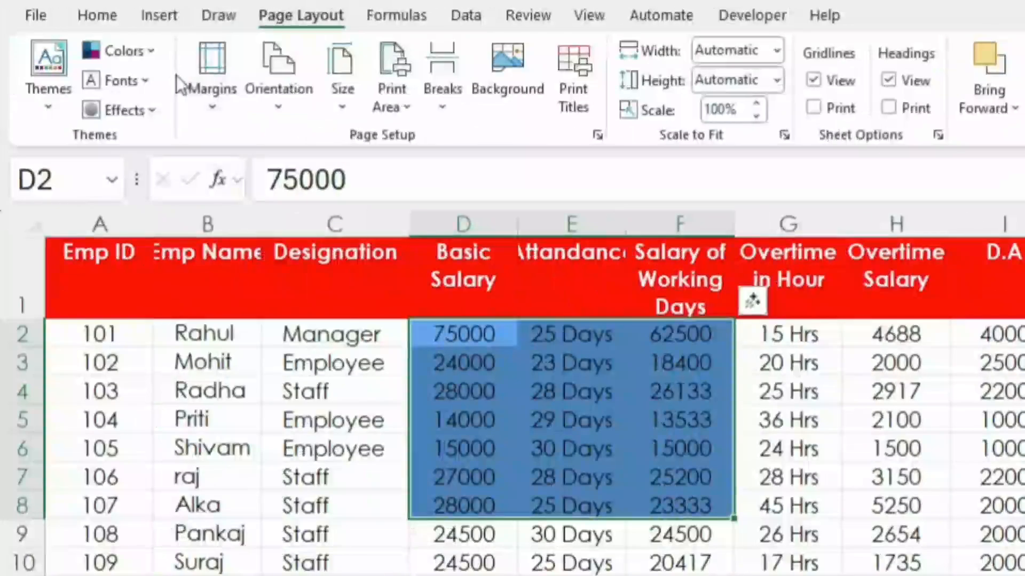
click(149, 48)
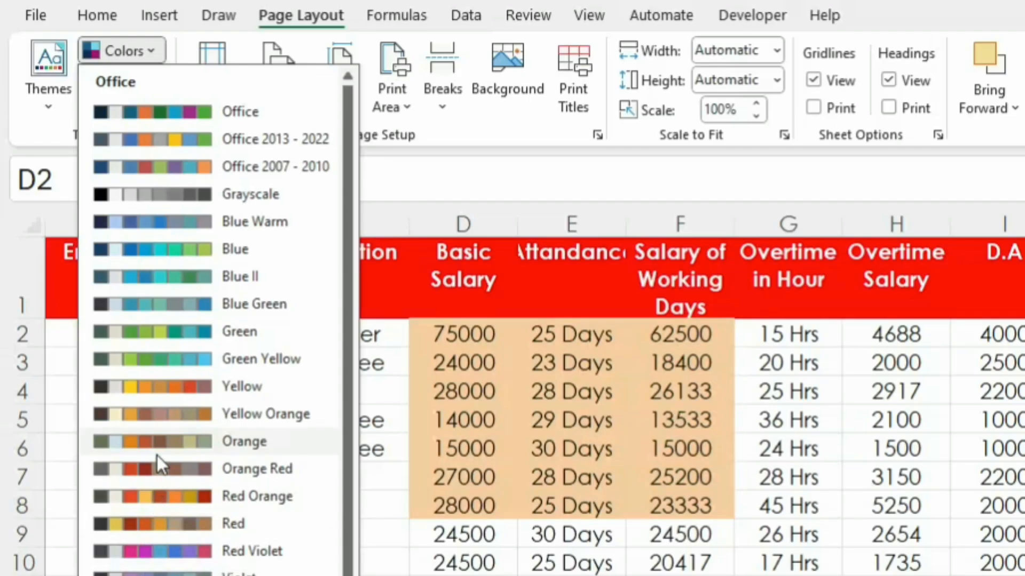
click(467, 460)
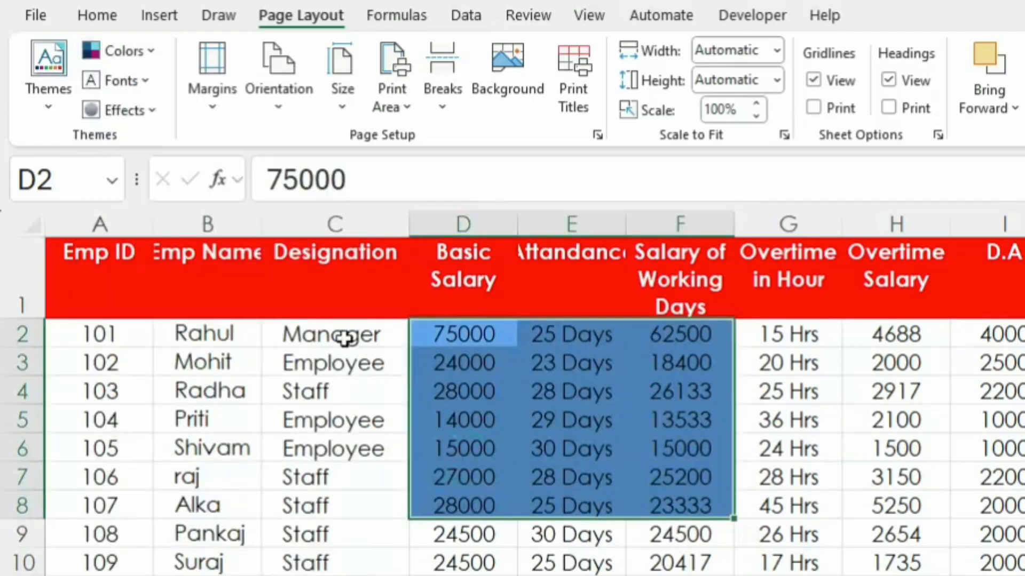
click(143, 80)
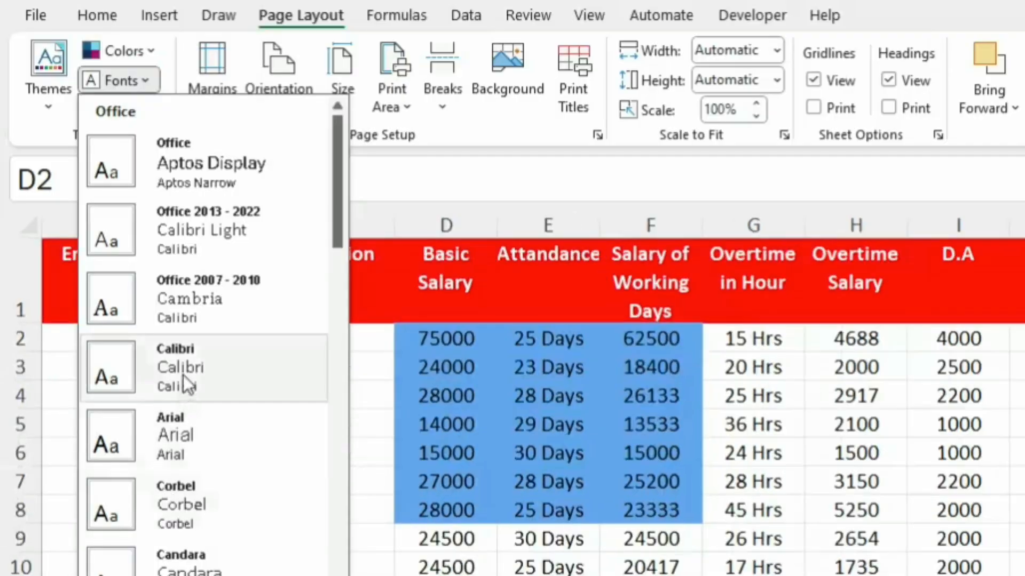
click(422, 399)
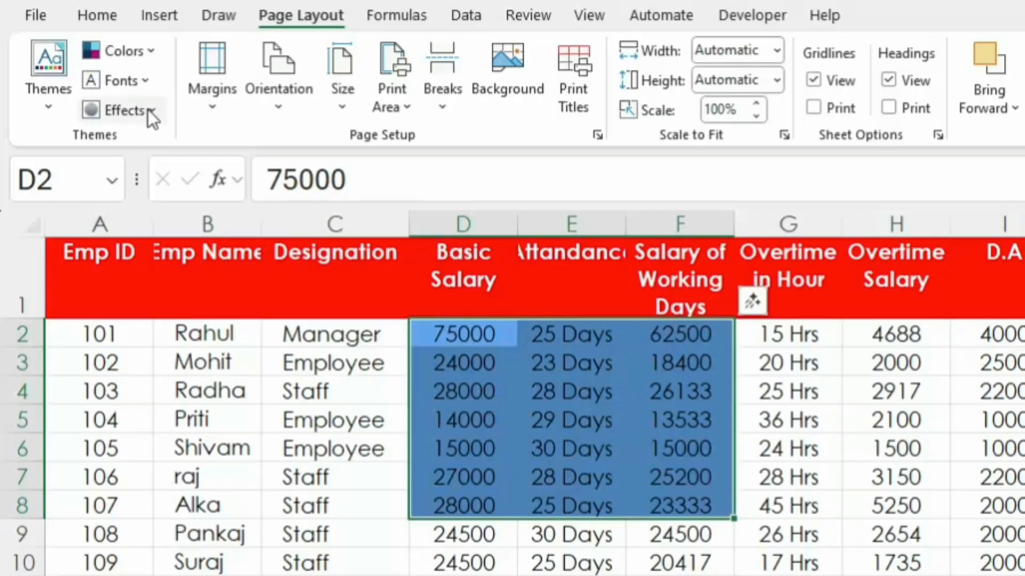
Step: Draw a rectangle shape over the data, spanning roughly columns D to F and rows 3 to 10
click(160, 13)
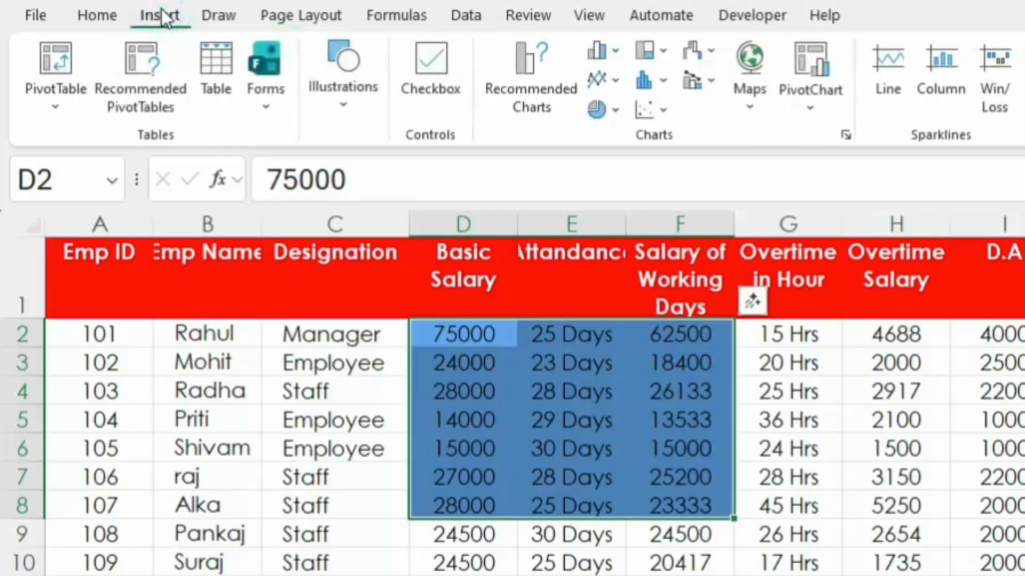
click(344, 107)
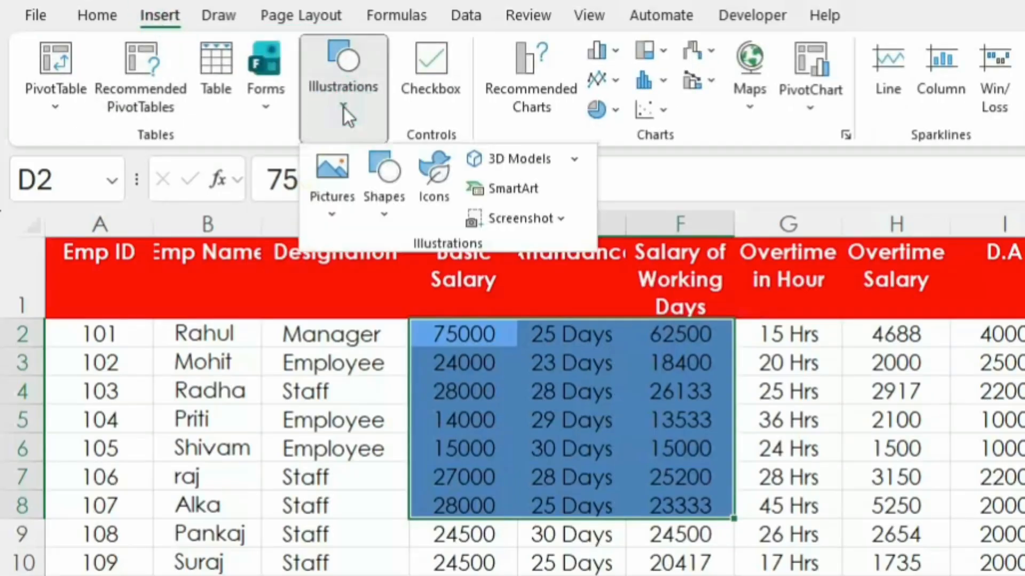
click(383, 217)
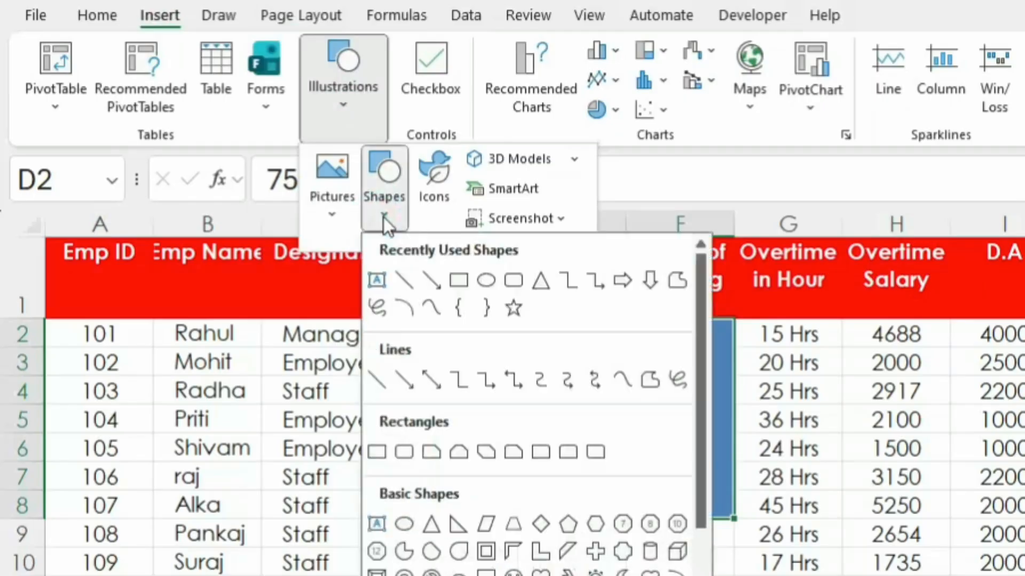
click(458, 279)
drag(468, 350, 747, 564)
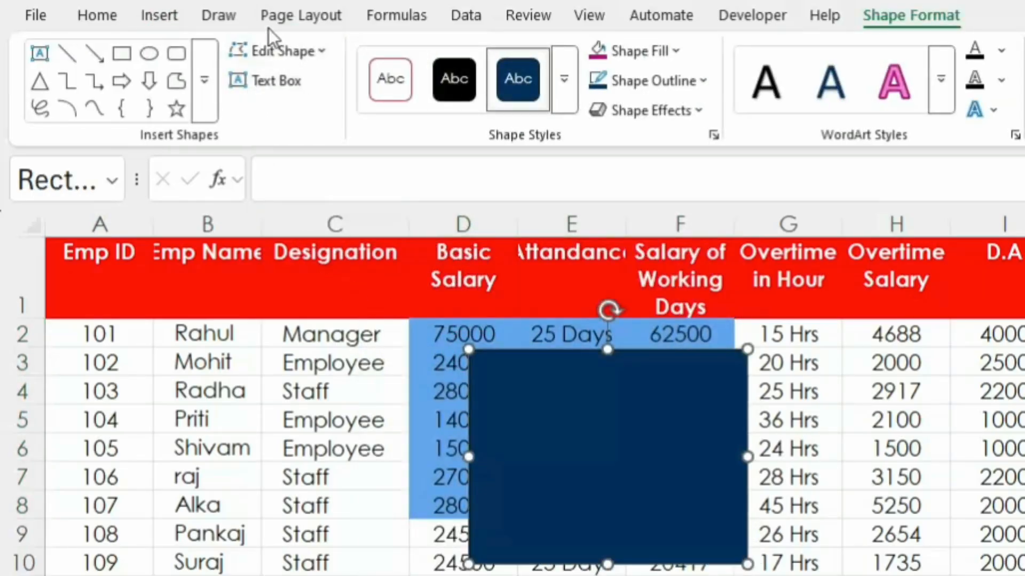
Step: Look through the available theme effects for the rectangle without applying one
click(301, 16)
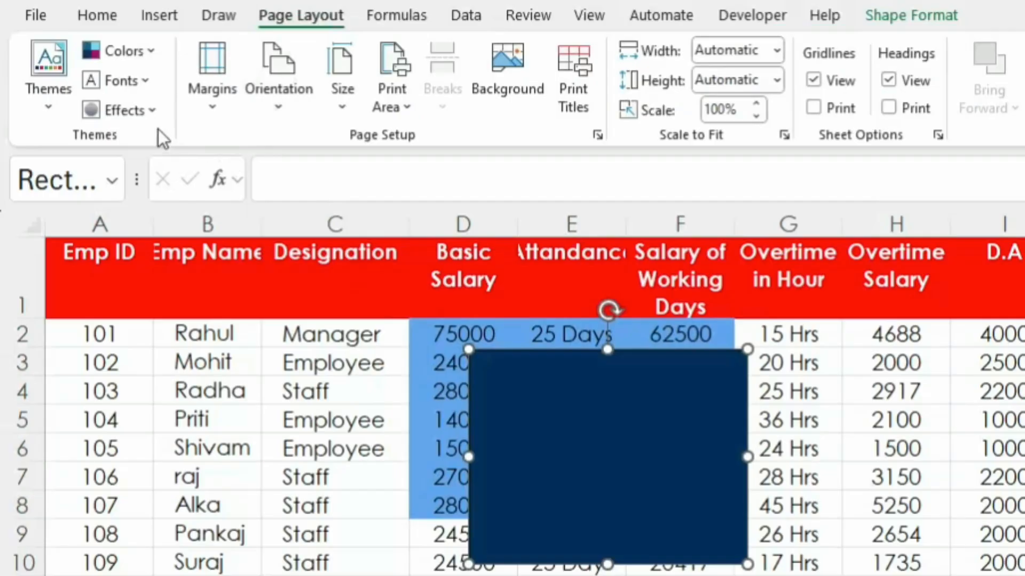
click(152, 102)
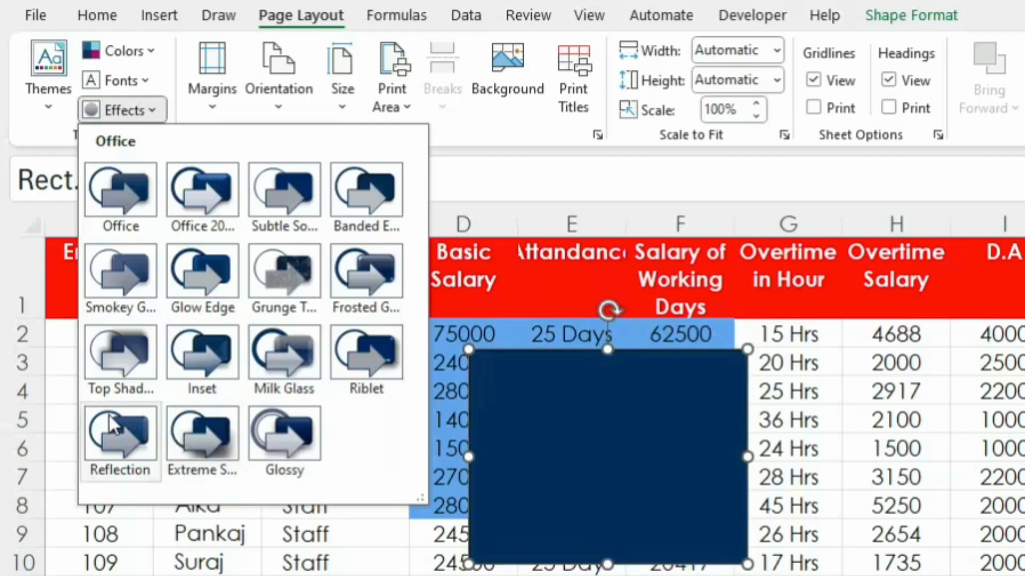
click(486, 455)
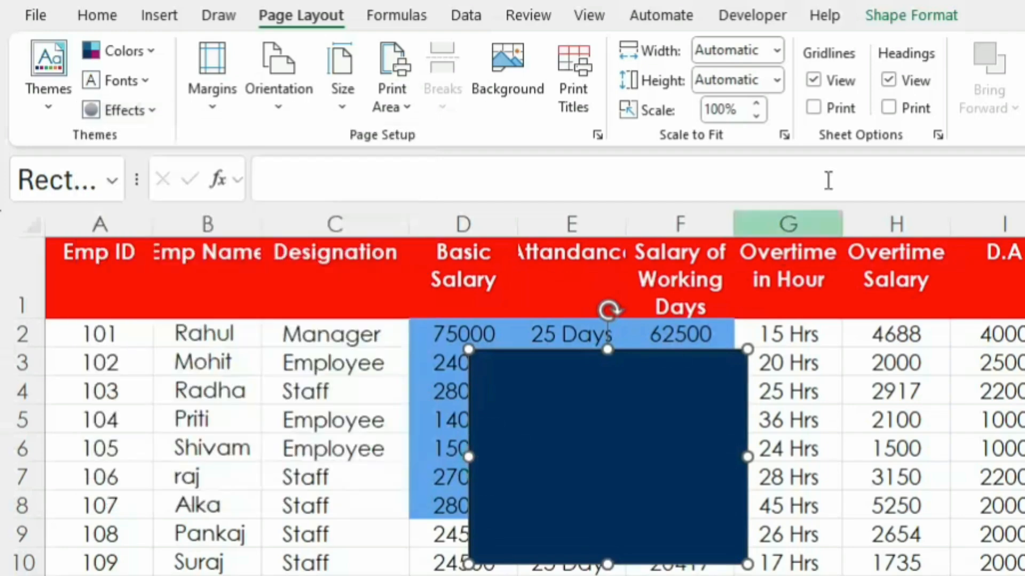
Step: Fill the rectangle with the standard light green color
click(871, 15)
click(654, 52)
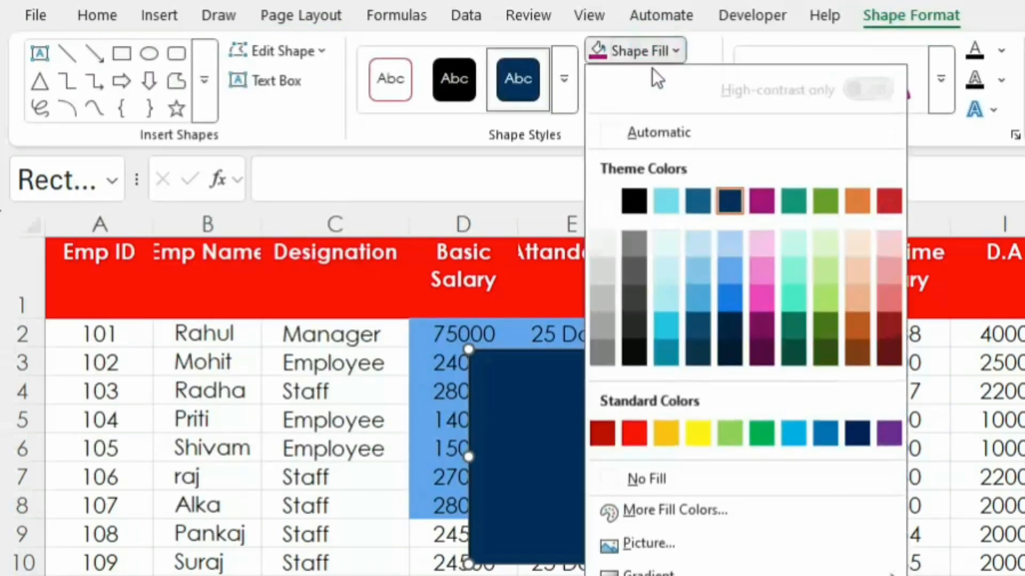
click(736, 434)
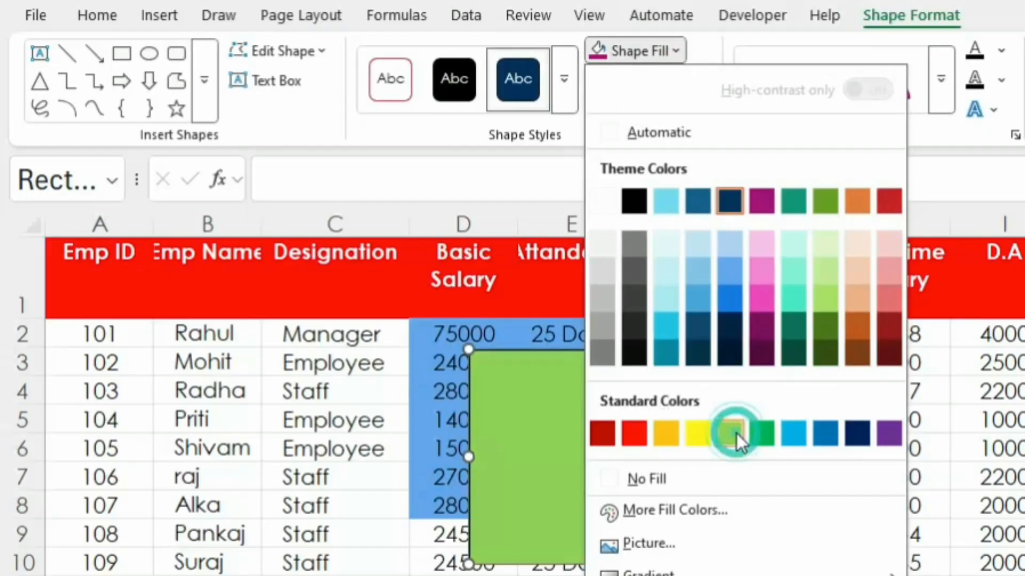
Step: Review the theme effects again with the green rectangle selected, leaving the current effect in place
click(272, 15)
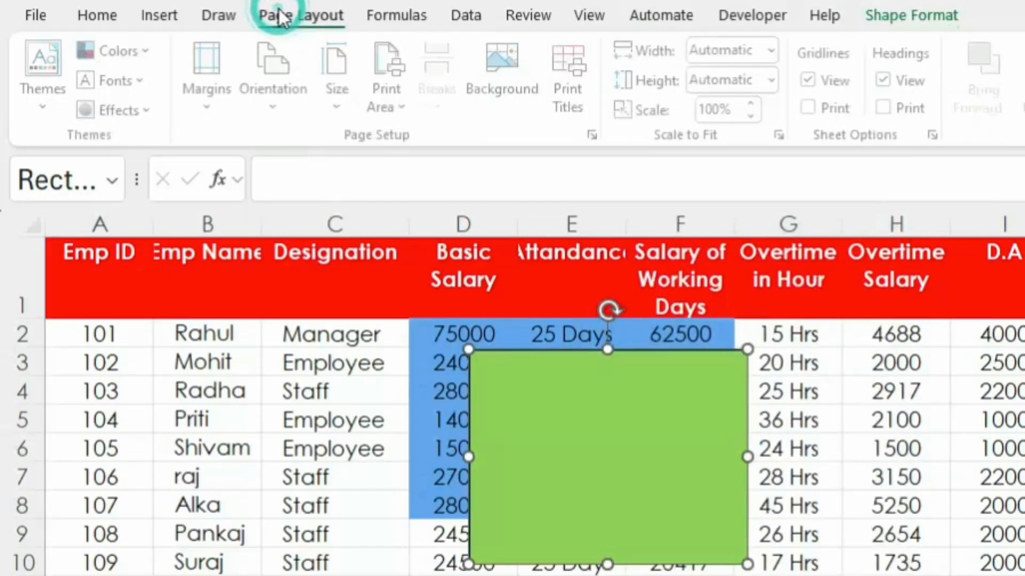
click(131, 111)
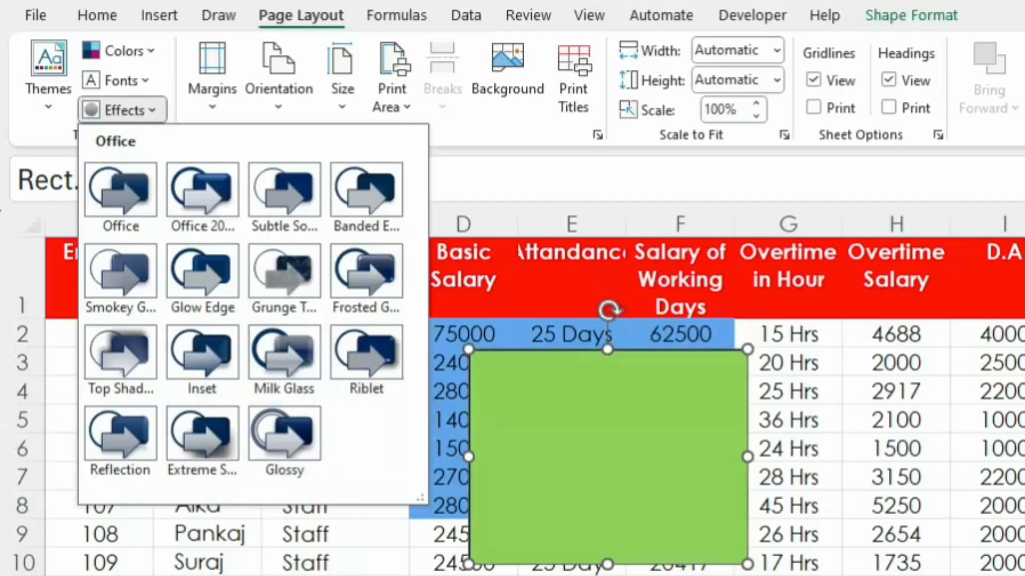
click(343, 572)
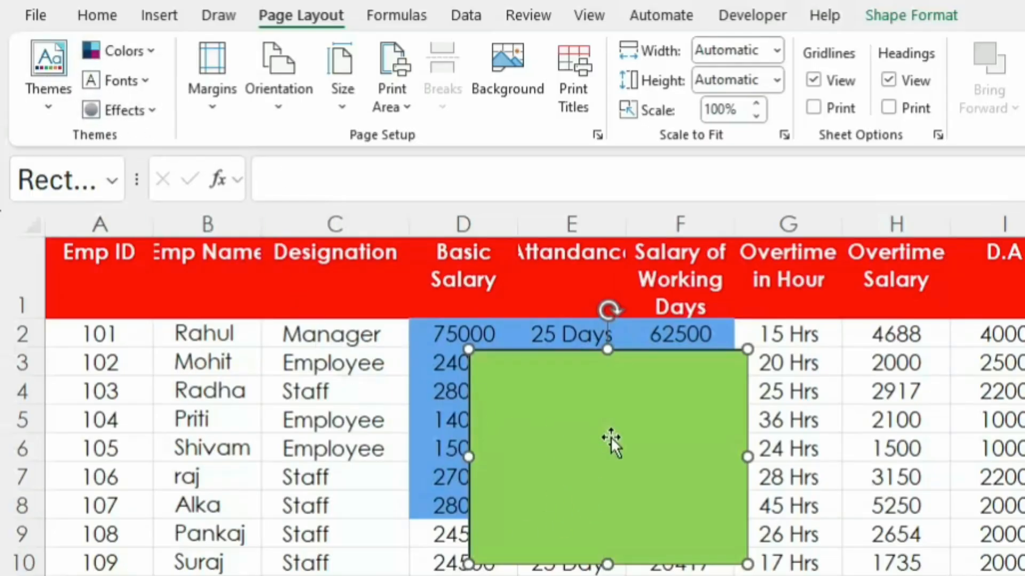
Step: Move the green rectangle about one column over toward column G and delete it from the sheet
drag(608, 438, 686, 418)
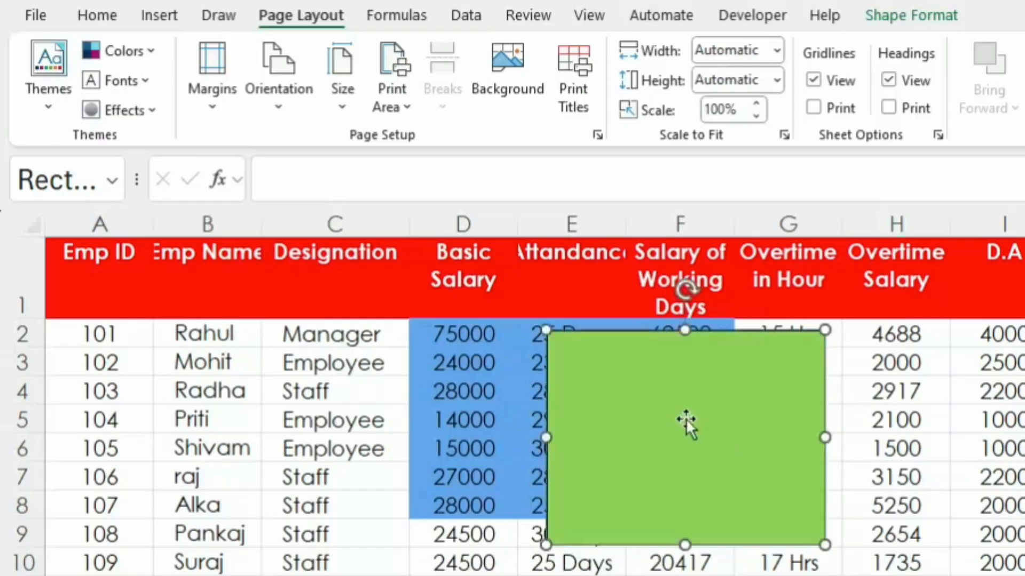
key(Delete)
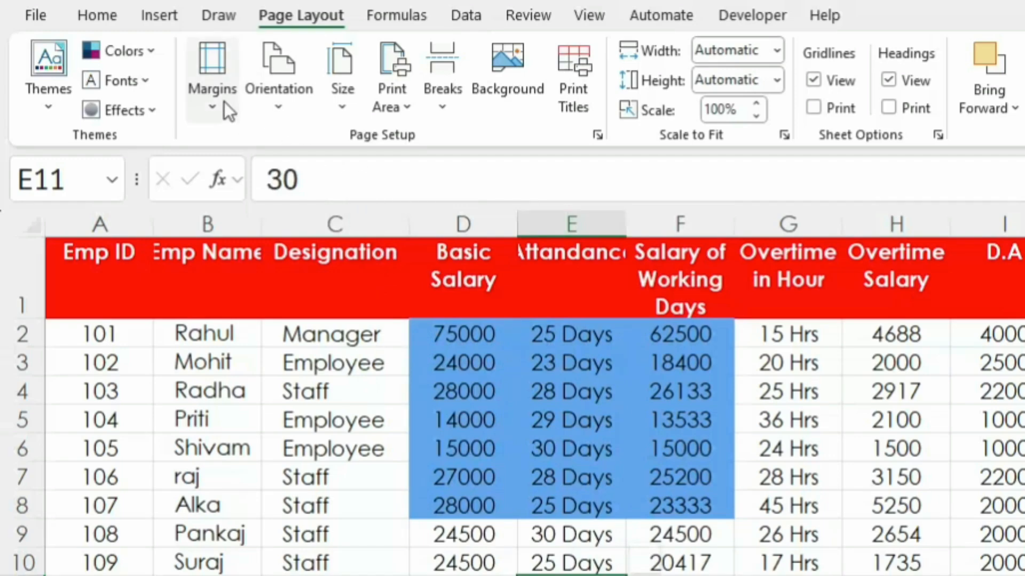
Step: Display the salary sheet in Page Layout view and bring the first page's header row into sight
click(785, 476)
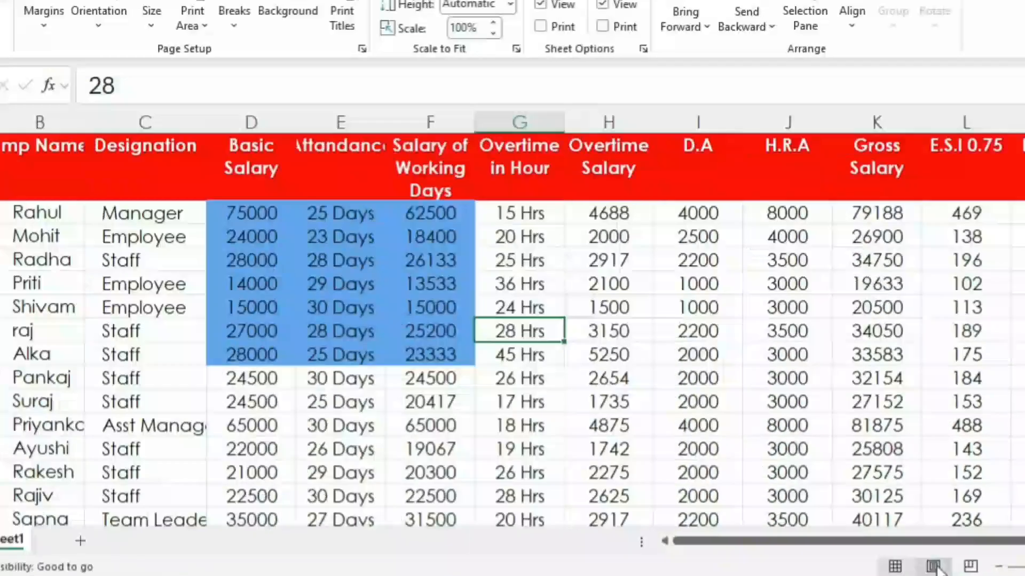
click(570, 558)
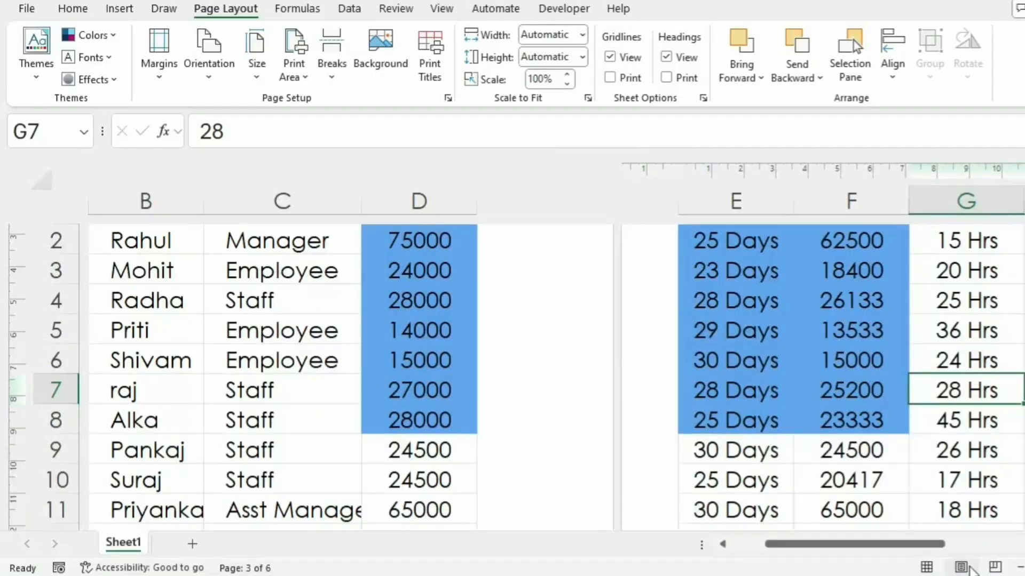
click(299, 450)
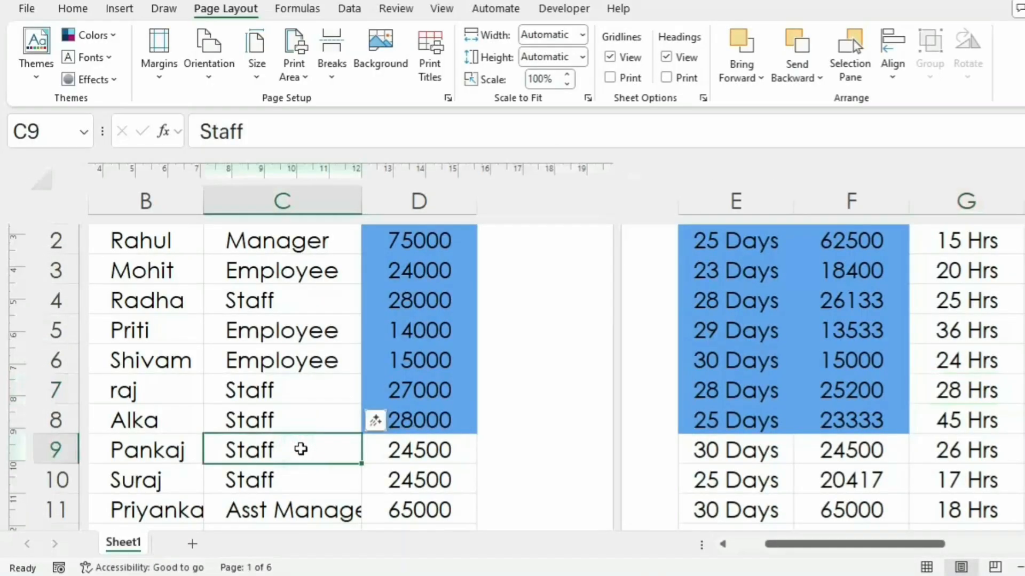
scroll(301, 449, up, 2)
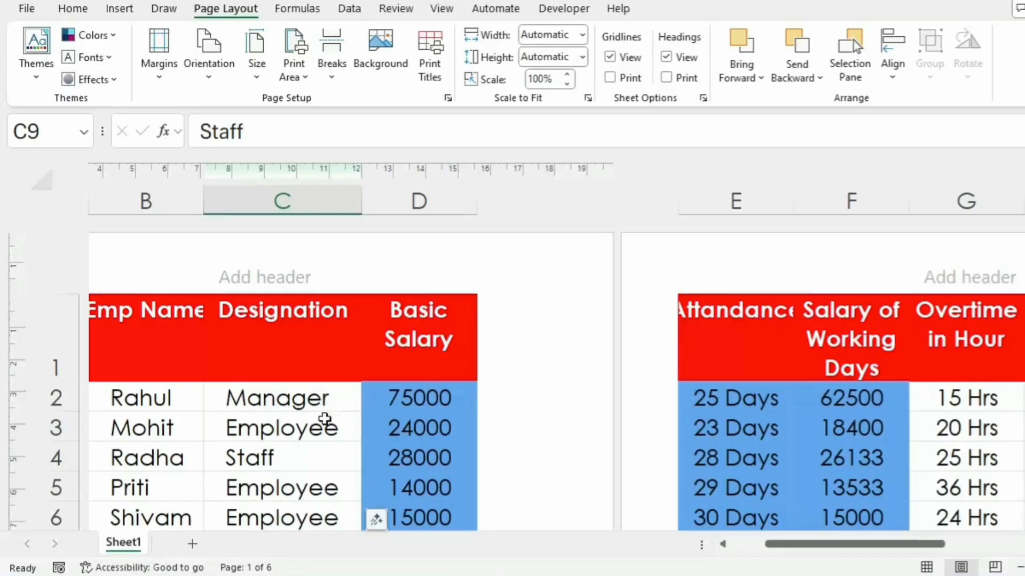
click(323, 424)
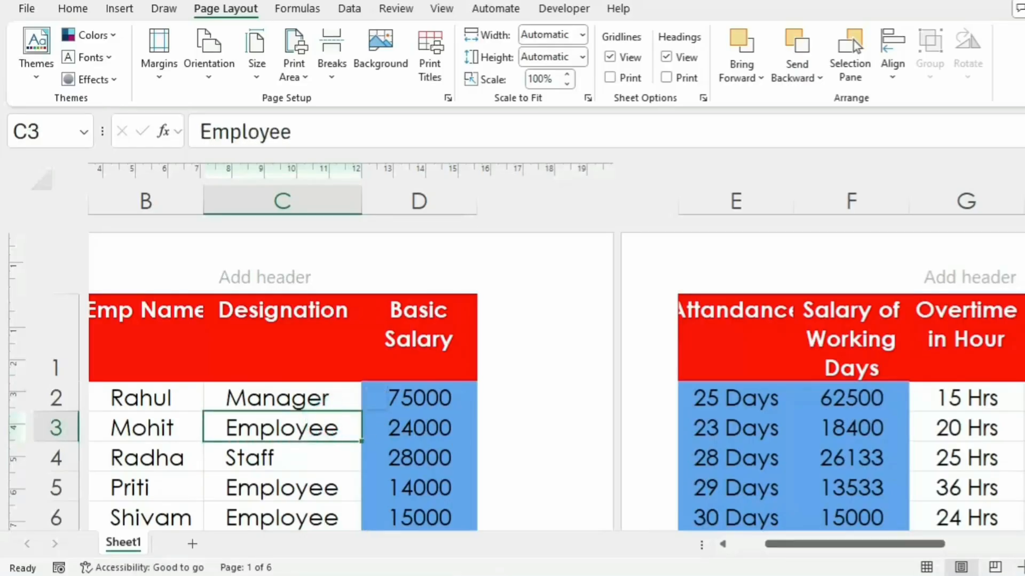
Step: Examine how the salary table is divided across pages at several zoom levels, returning to the start of the first page
click(1018, 567)
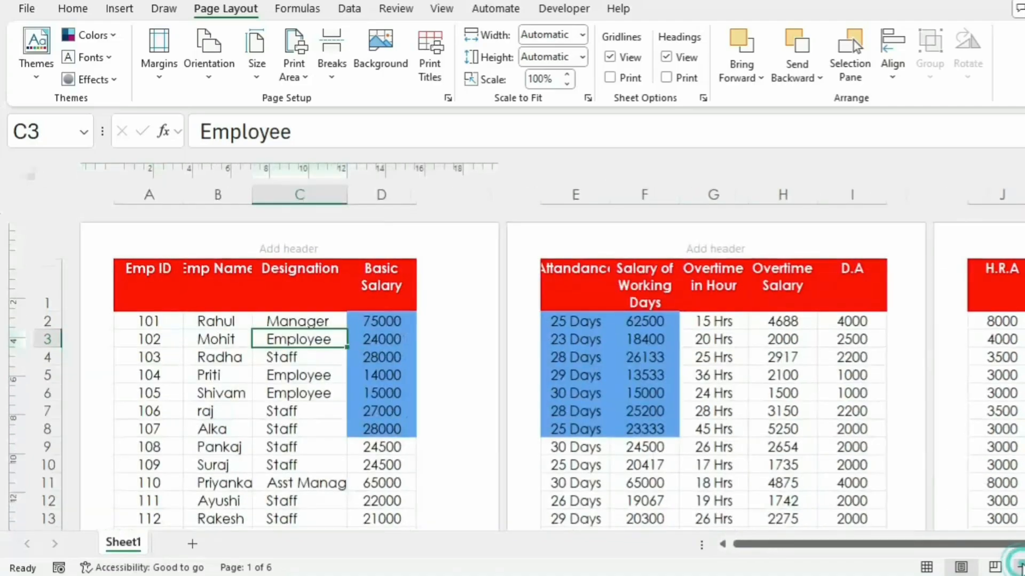
click(1021, 567)
click(1021, 568)
click(1020, 567)
click(1020, 568)
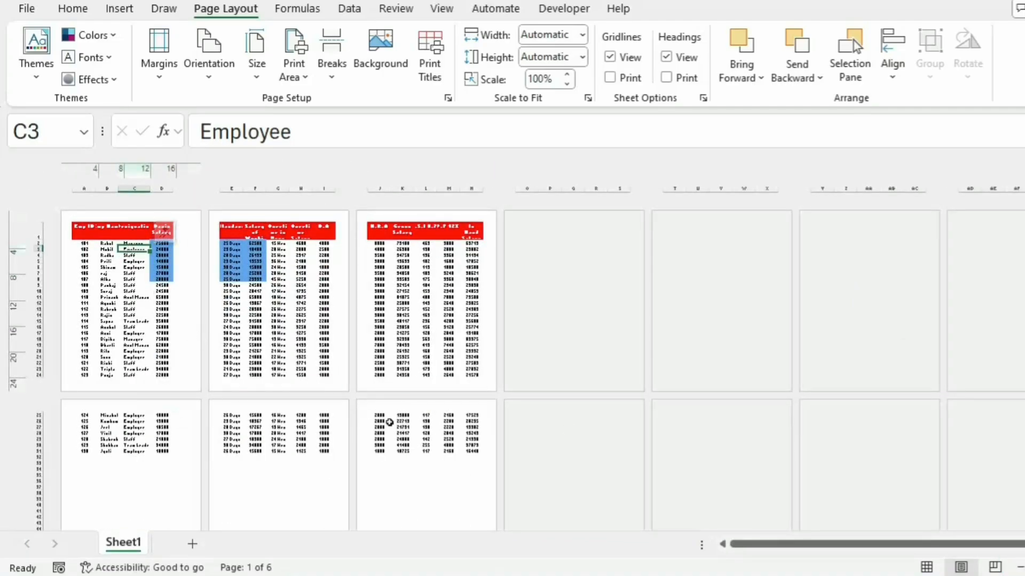
click(1022, 567)
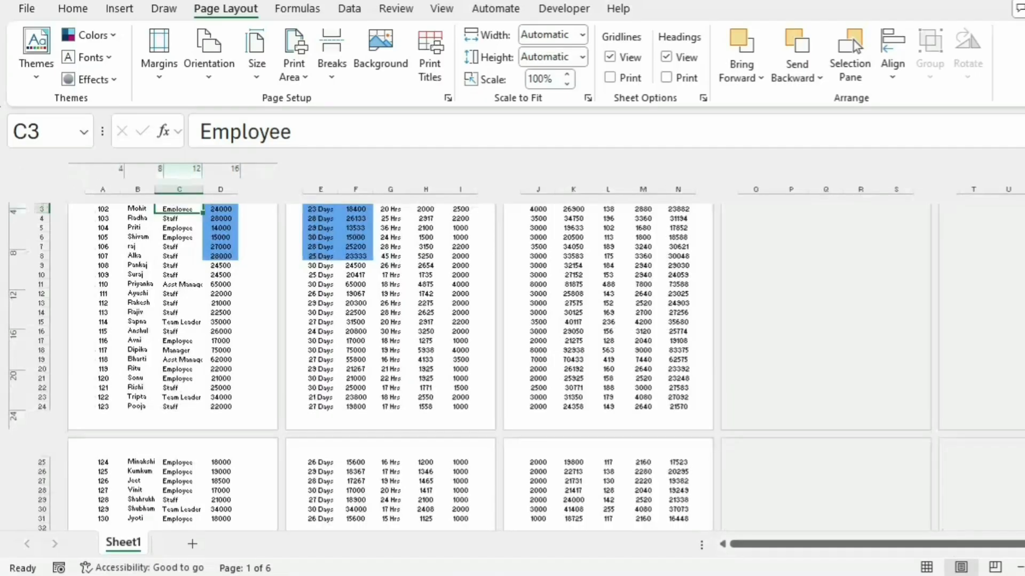
click(1022, 567)
scroll(500, 399, up, 1)
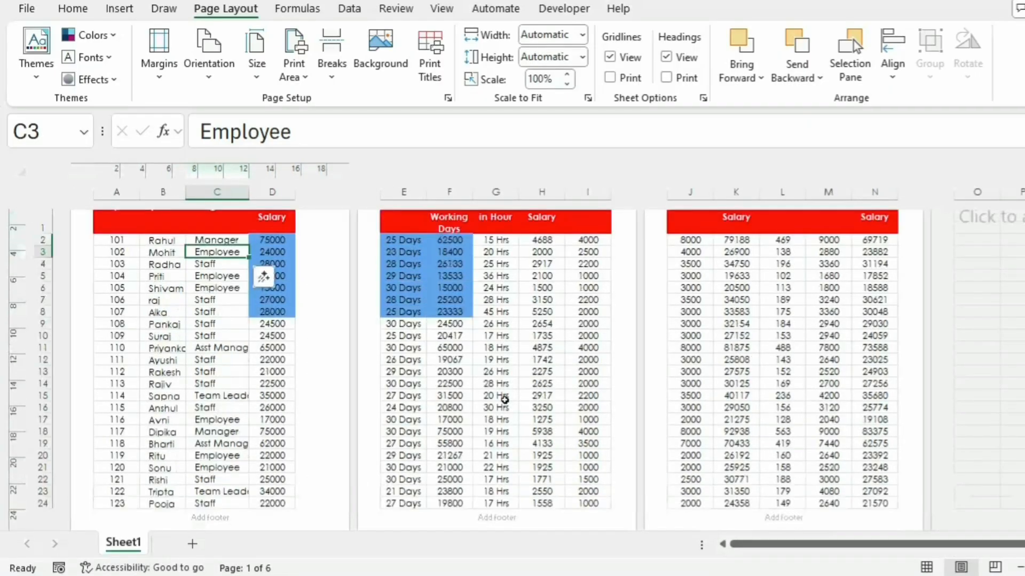
click(1022, 567)
click(1022, 568)
click(1022, 568)
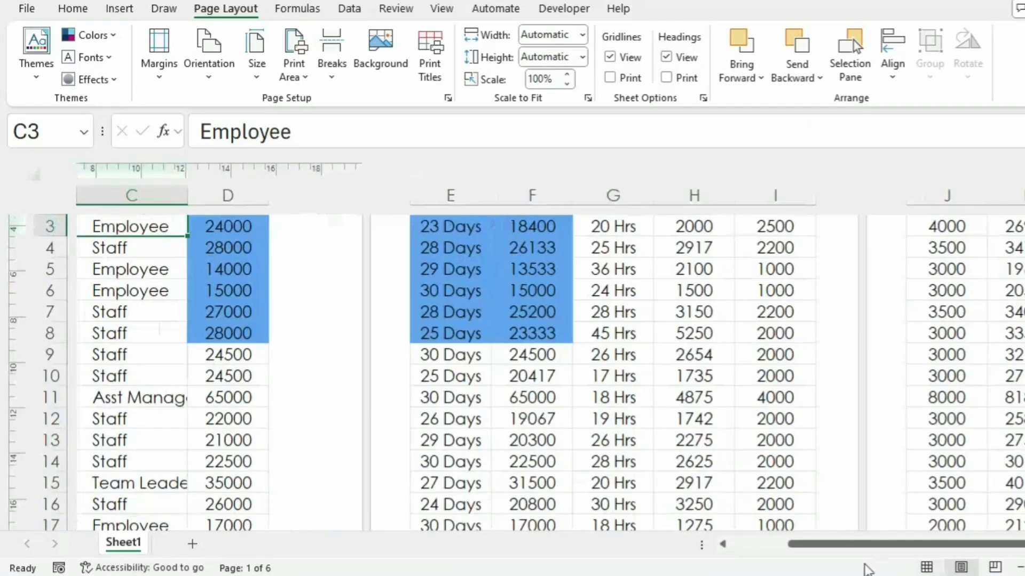
drag(811, 544, 742, 545)
scroll(357, 402, up, 2)
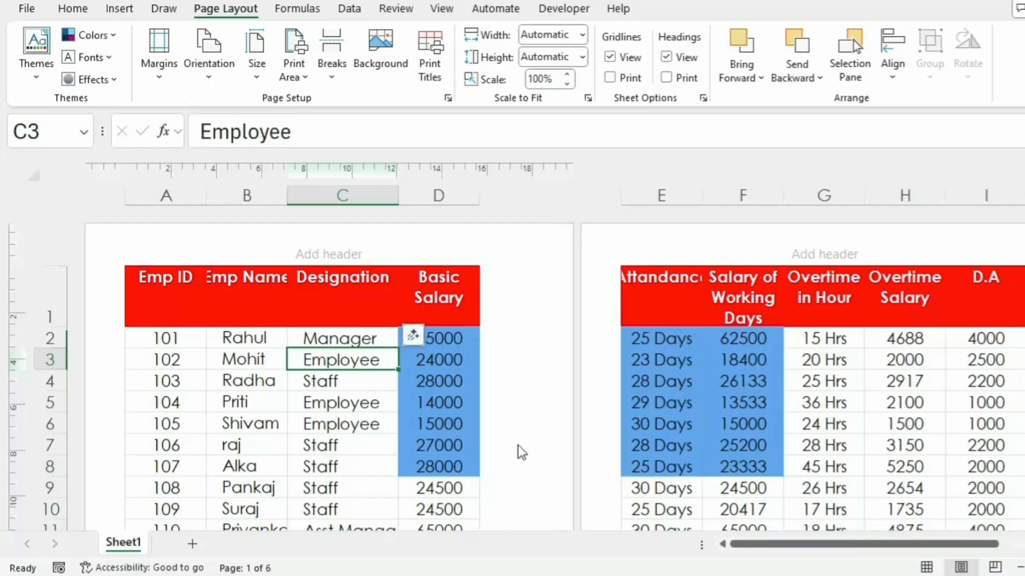
Step: Inspect the header, footer and blank margin areas around the table on the first page and where the second page begins
scroll(360, 437, down, 5)
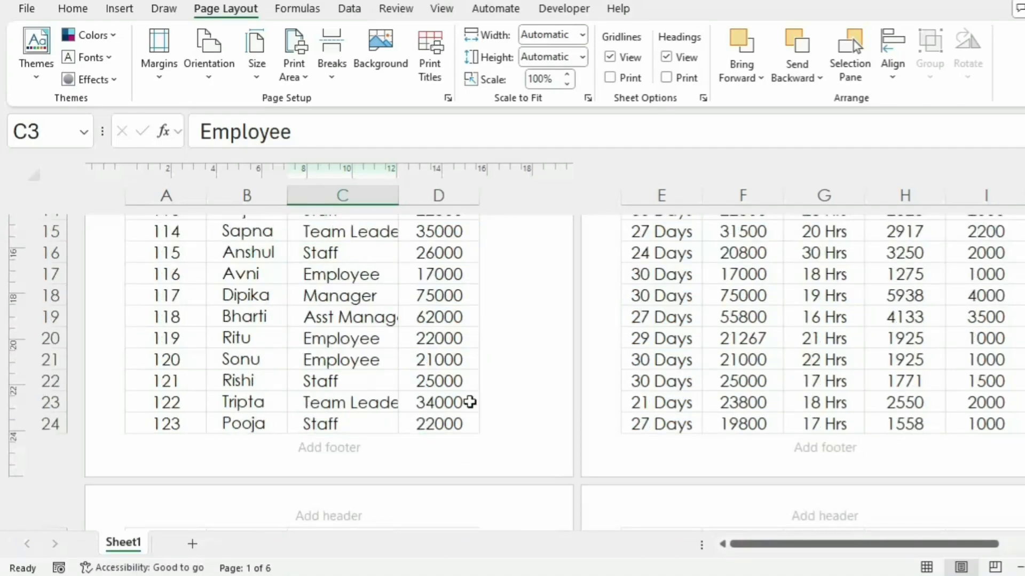
scroll(366, 402, up, 5)
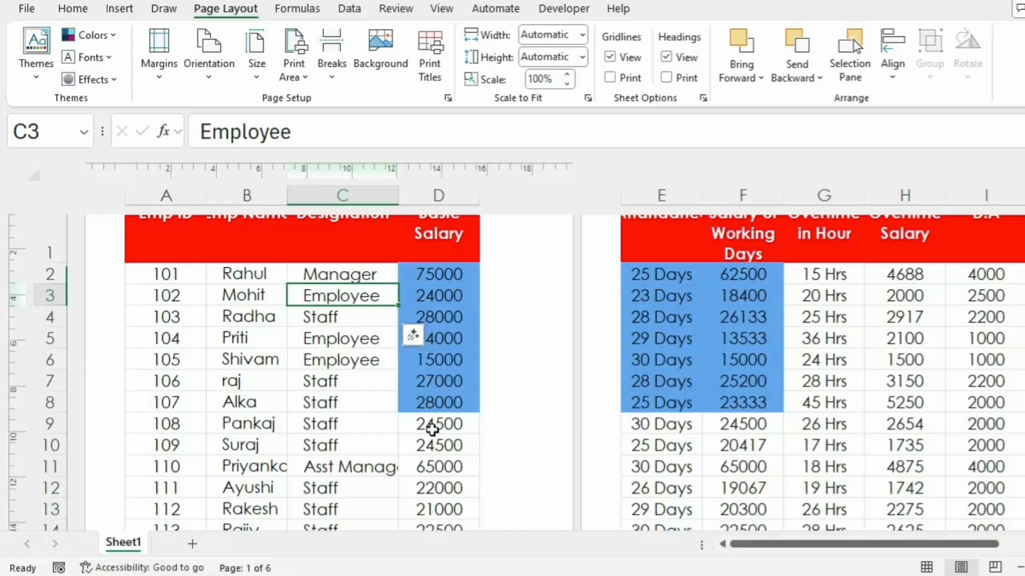
click(297, 403)
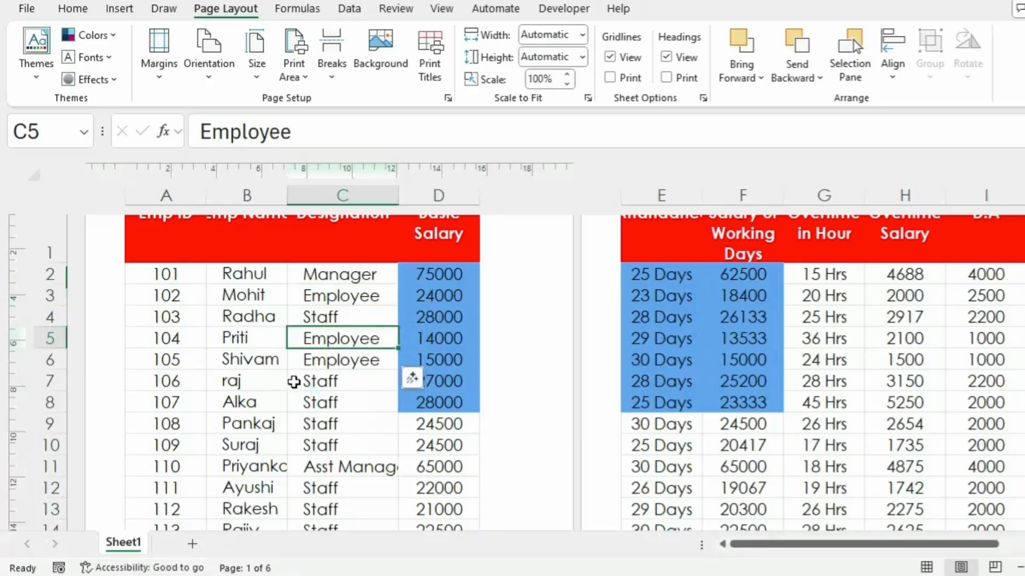
click(304, 384)
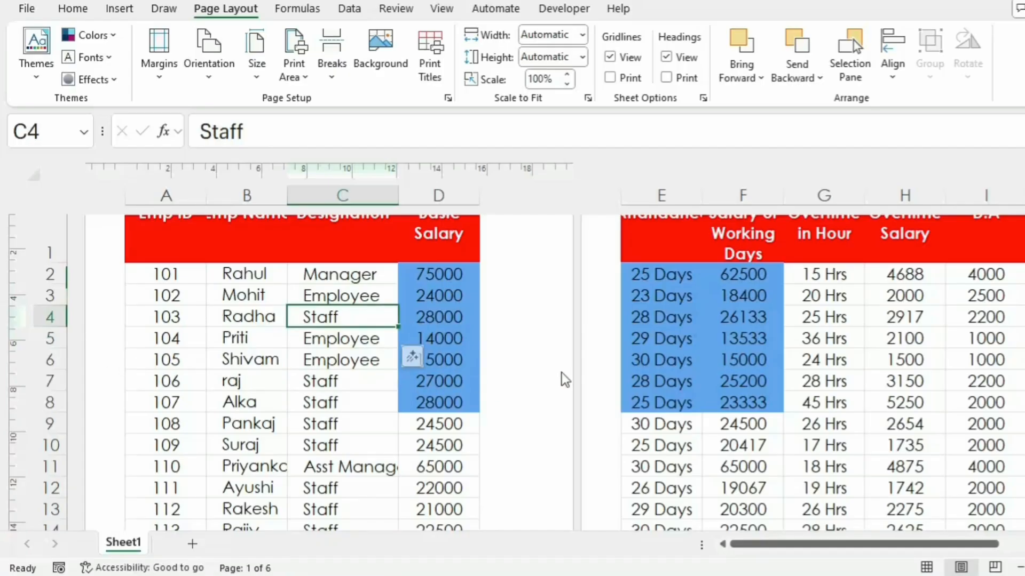
scroll(359, 425, down, 7)
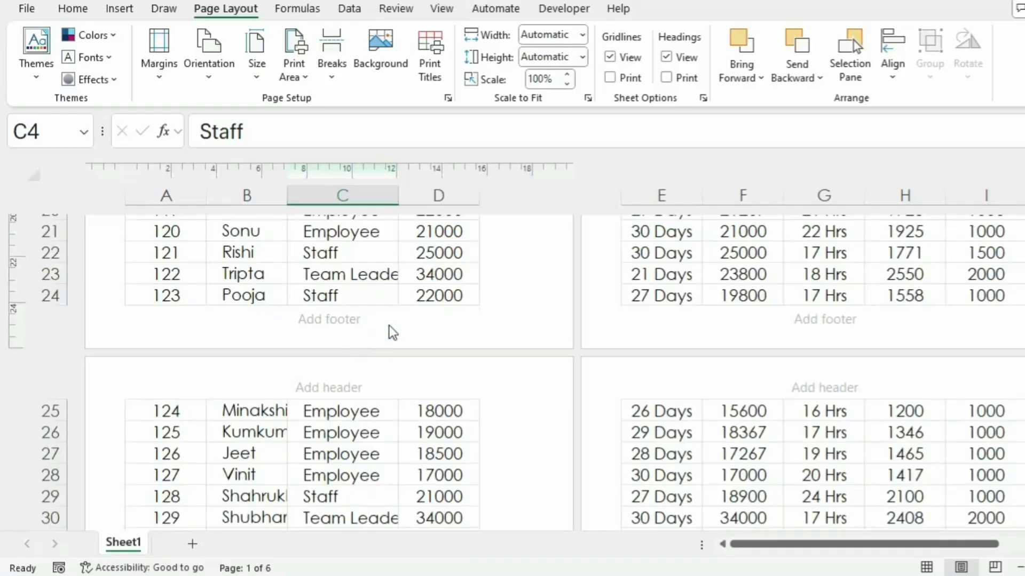
scroll(402, 289, up, 7)
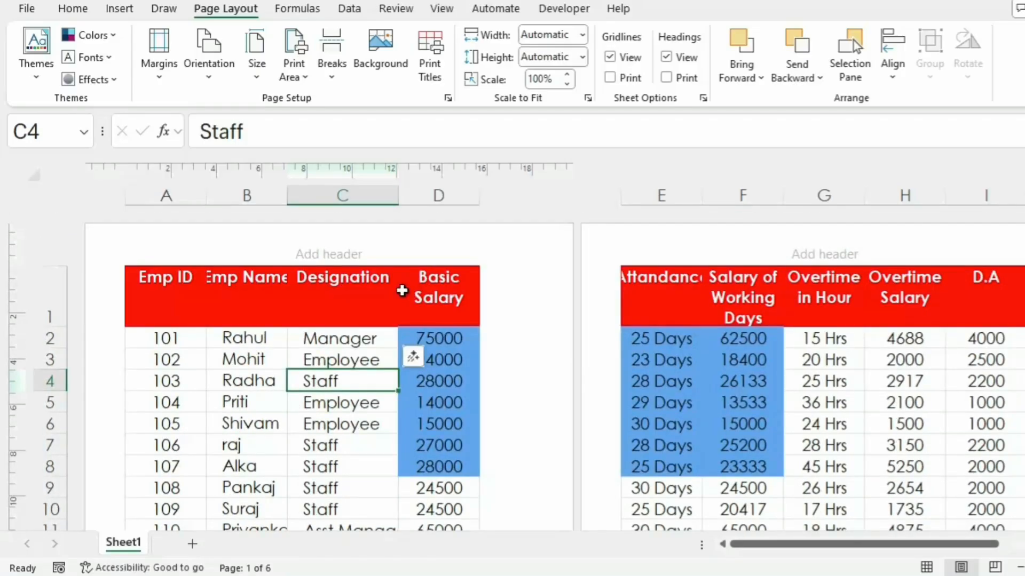
Step: Try the Wide margin preset on the pages and replace it with the Narrow preset
click(160, 80)
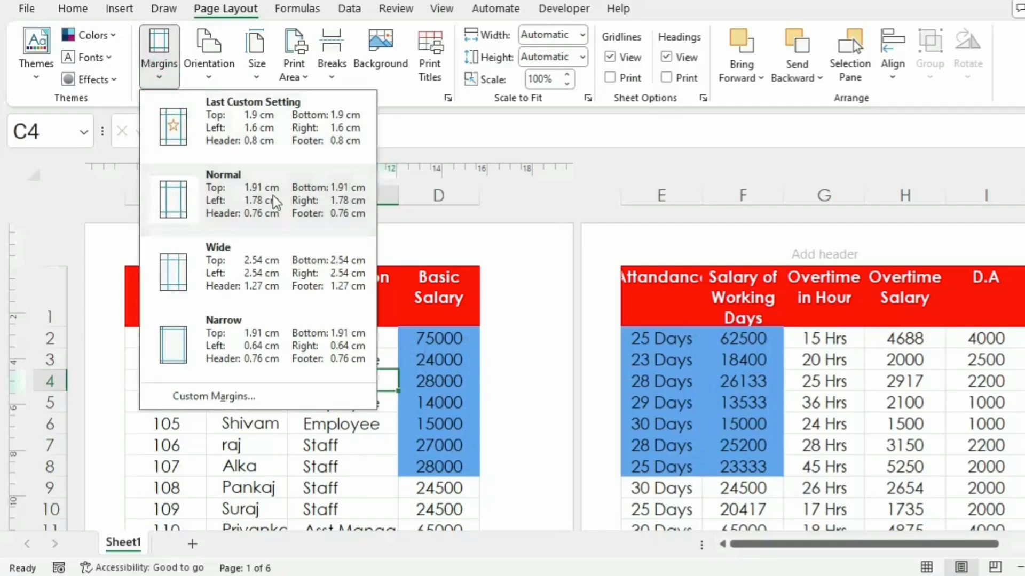
click(253, 271)
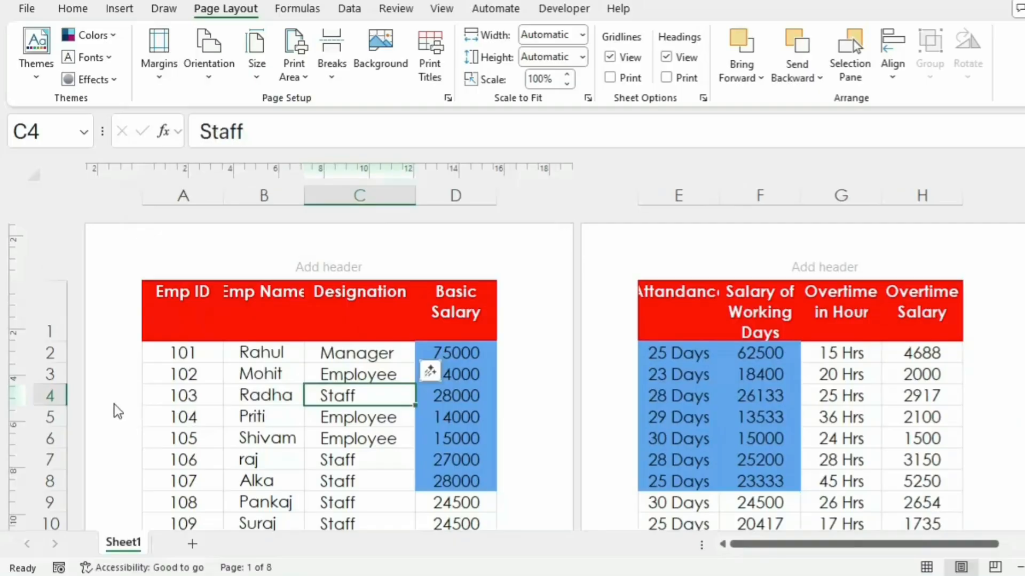
click(163, 80)
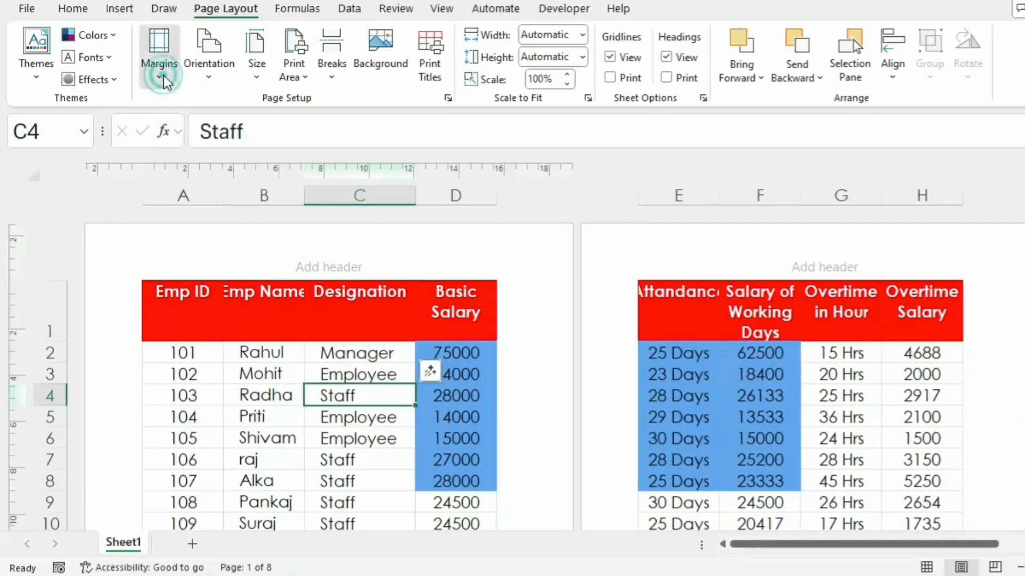
click(228, 337)
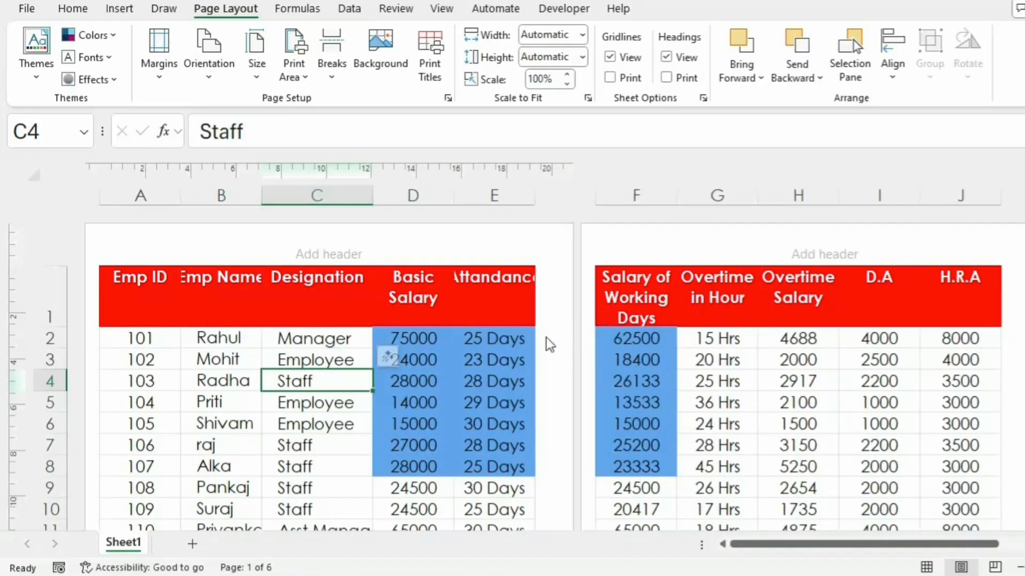
Step: Set custom page margins with the left and right margins both at 1.6
click(160, 79)
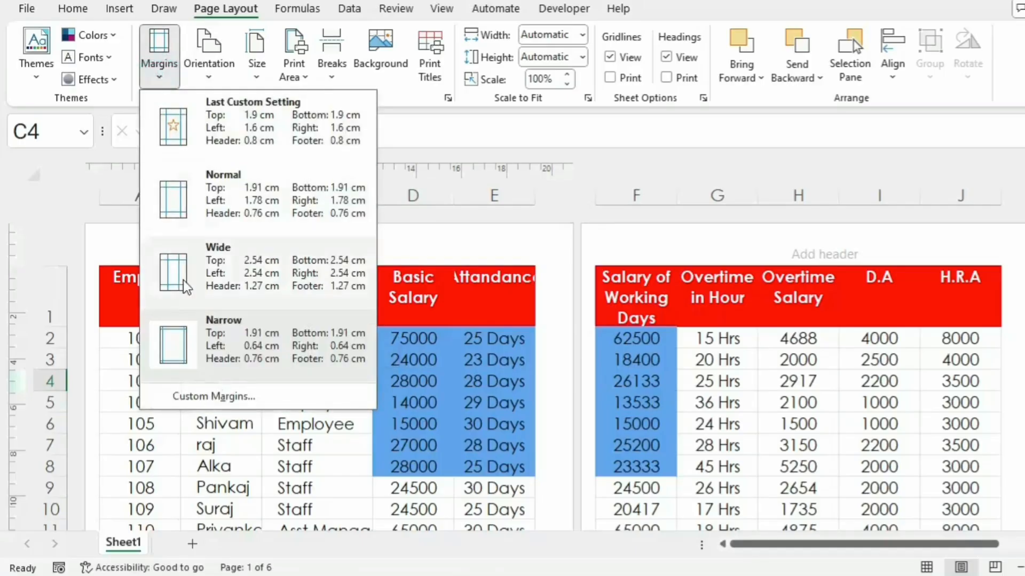
click(227, 398)
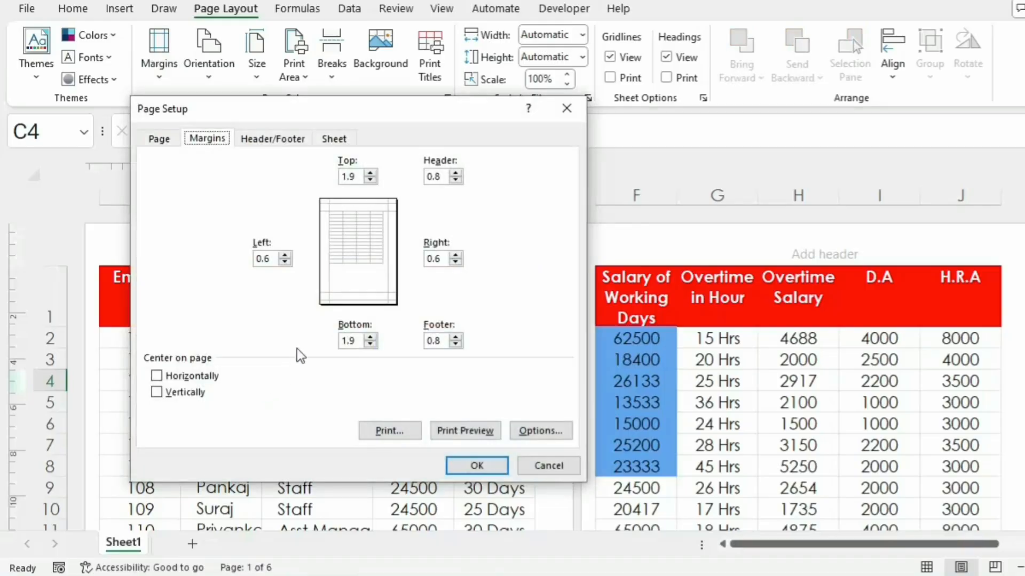
click(285, 255)
click(284, 256)
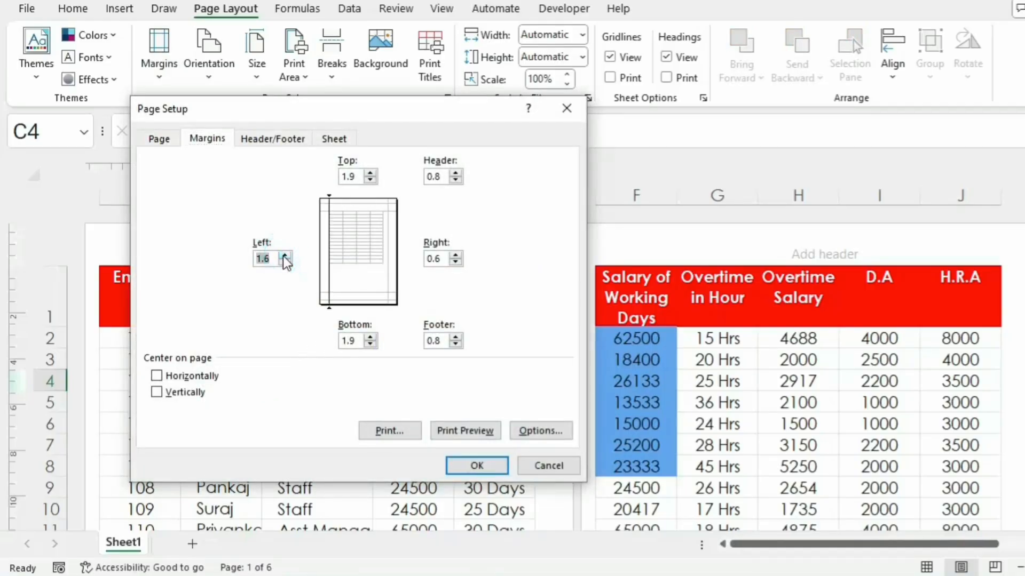
click(456, 255)
click(455, 255)
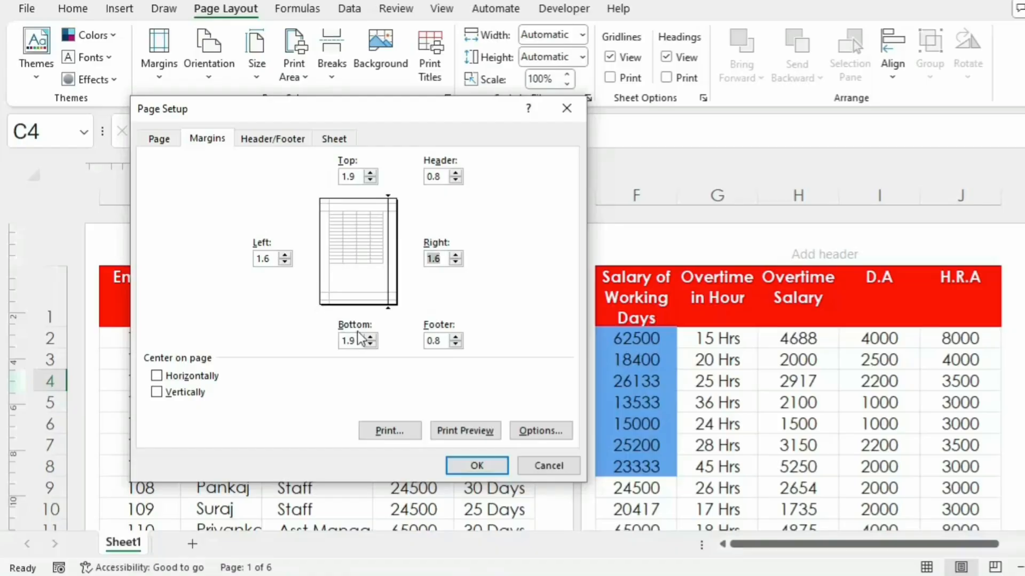
click(478, 467)
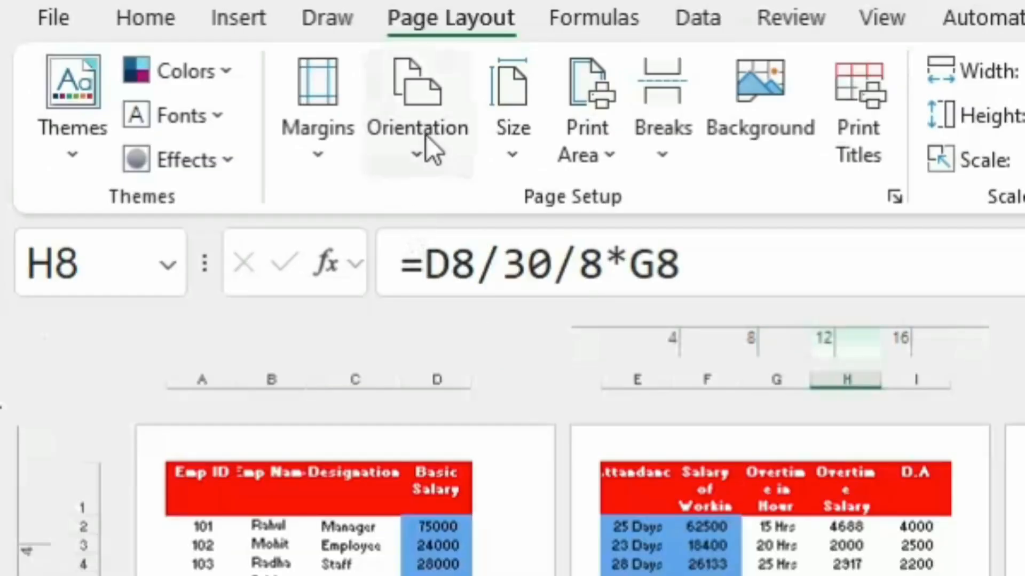
Step: Compare Landscape and Portrait page orientation on the sheet and leave the orientation at Landscape
click(427, 136)
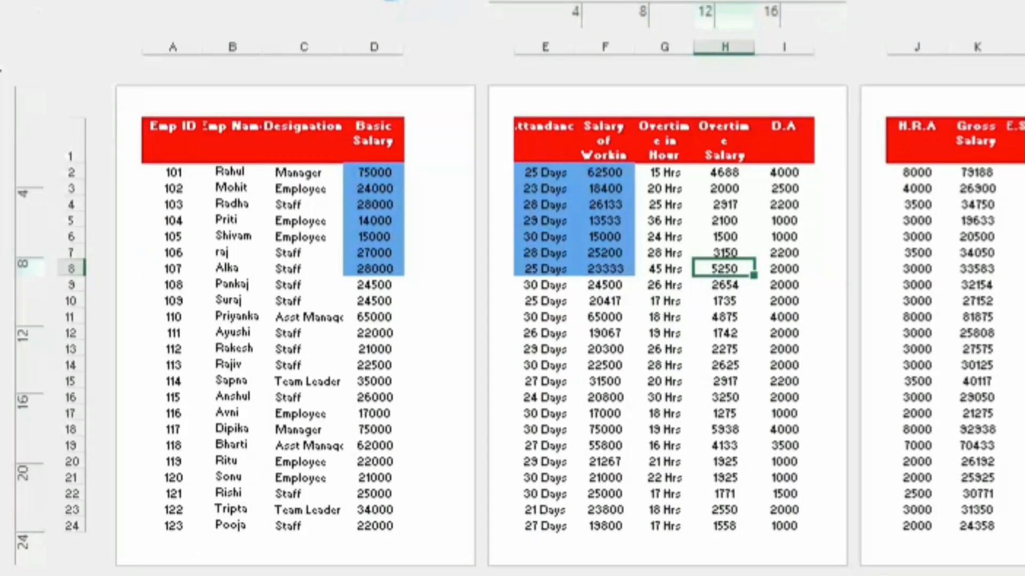
click(391, 1)
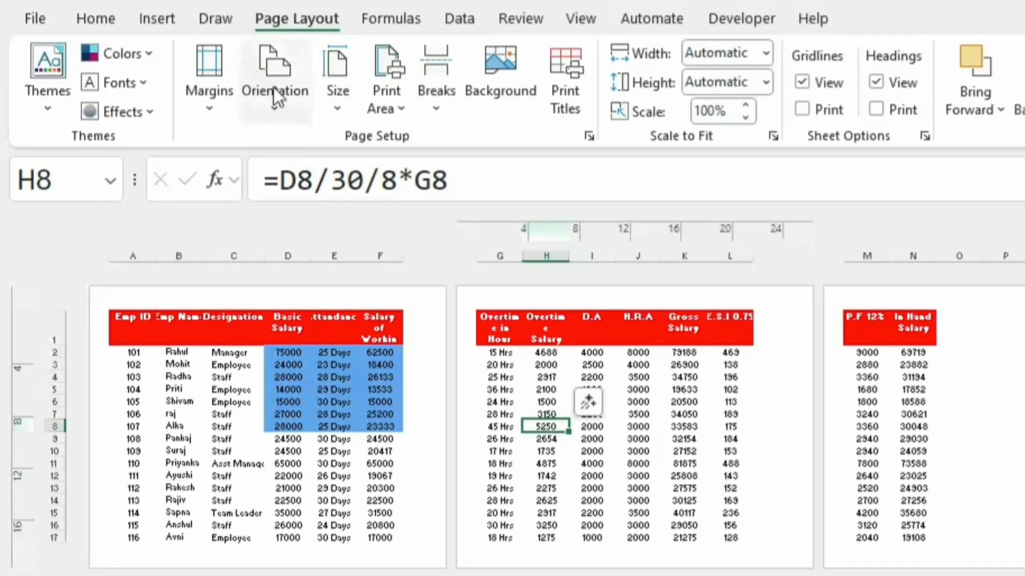
click(276, 100)
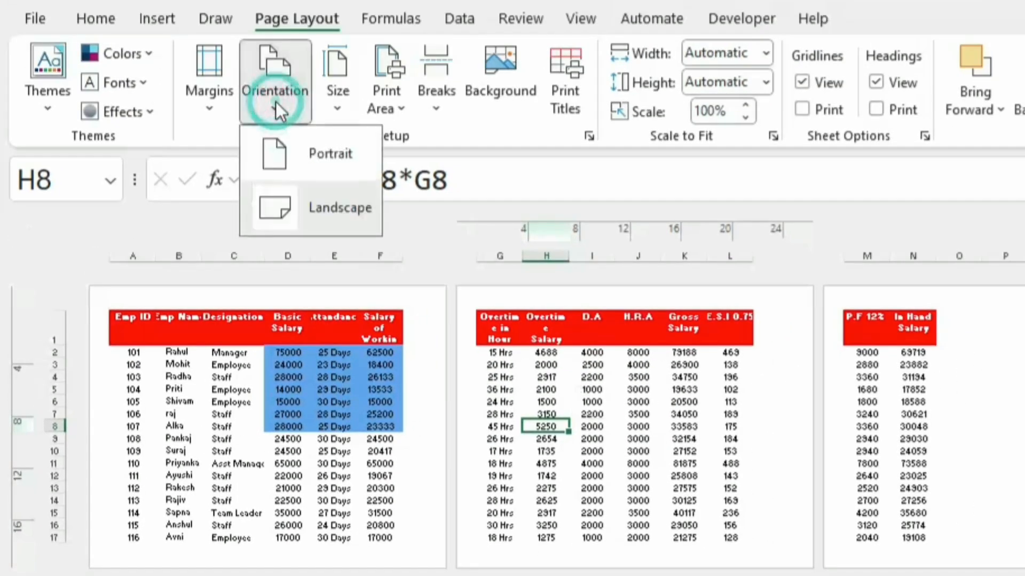
click(308, 165)
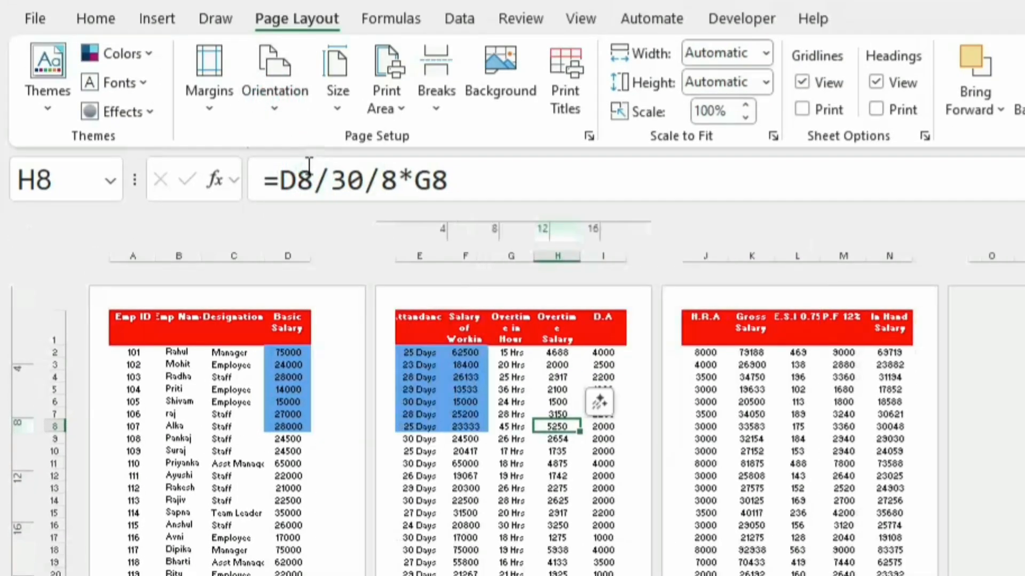
click(276, 95)
click(322, 207)
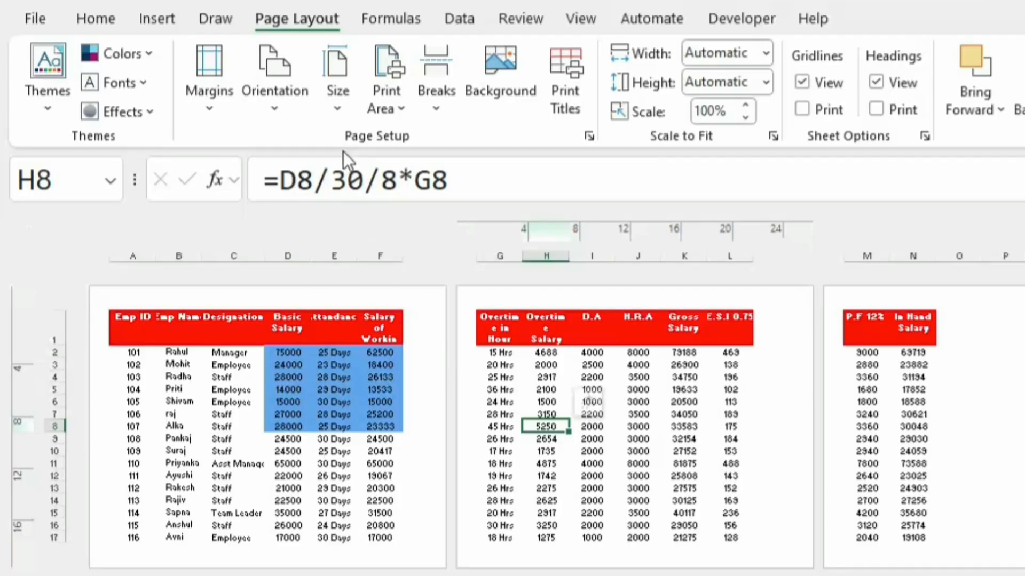
Step: Try the Executive paper size for the sheet and change it to Legal
click(338, 108)
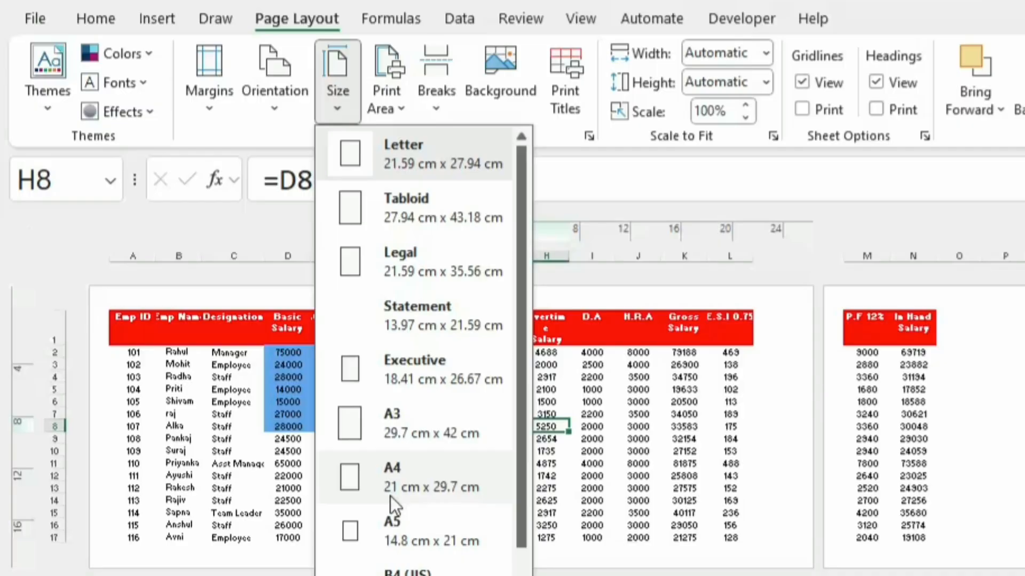
click(440, 372)
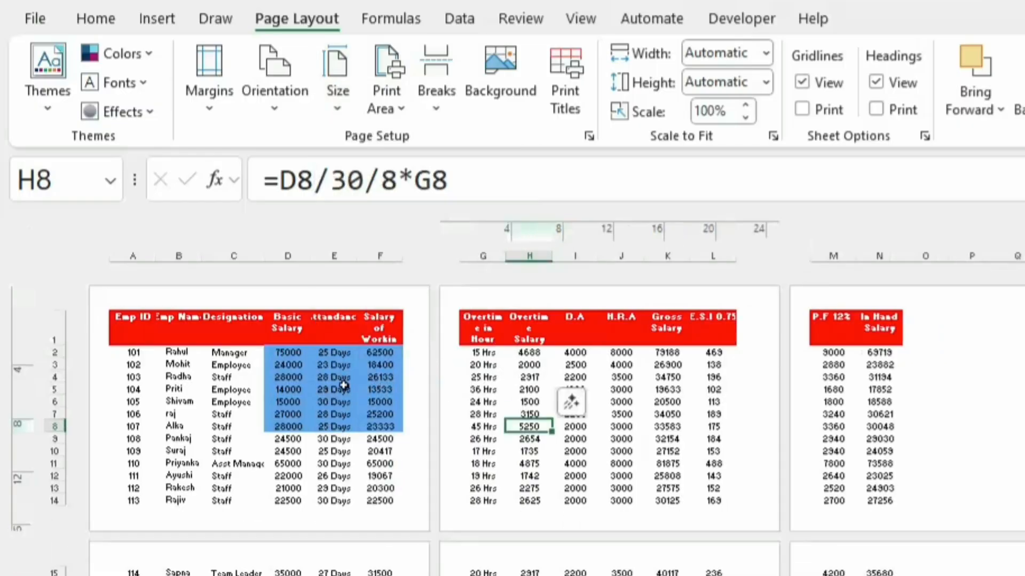
click(332, 101)
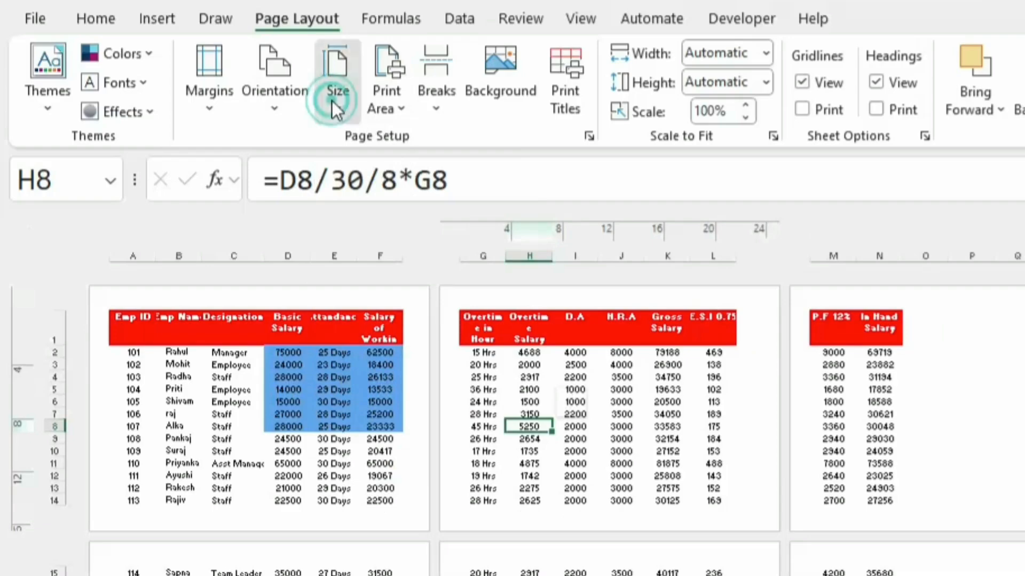
click(405, 267)
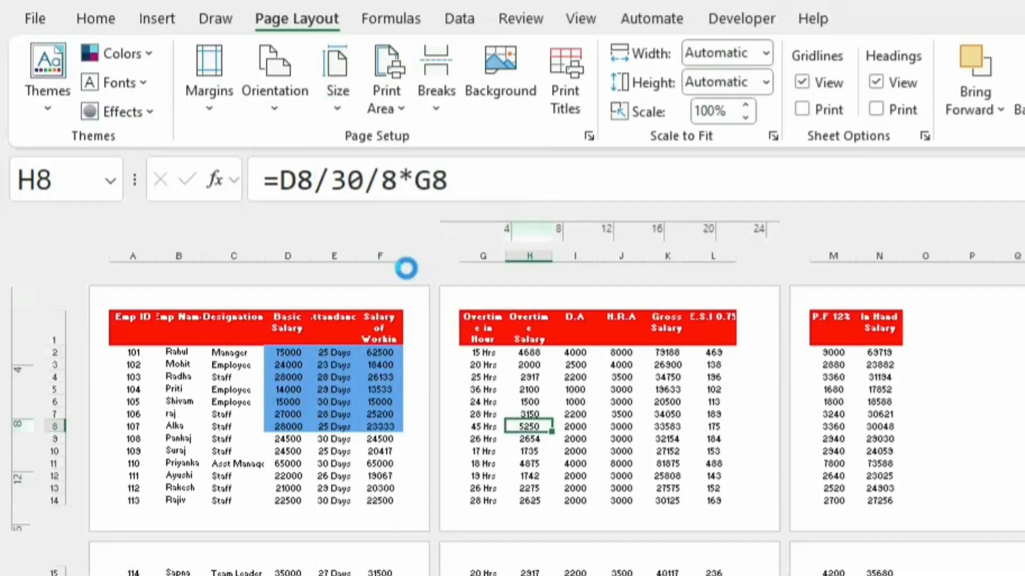
Step: Set the sheet's paper size to A4 and apply the Narrow margin preset
click(337, 107)
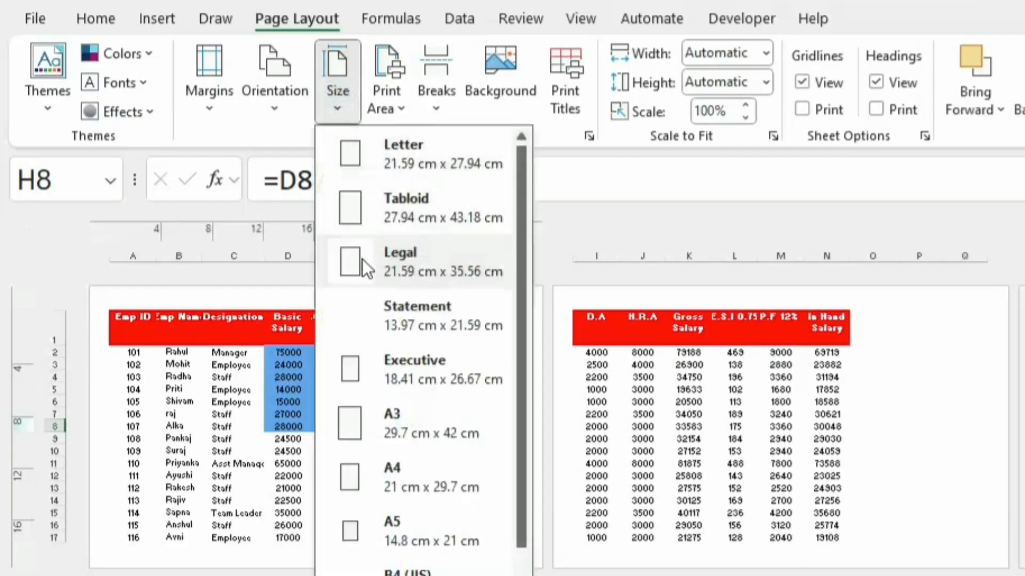
click(414, 485)
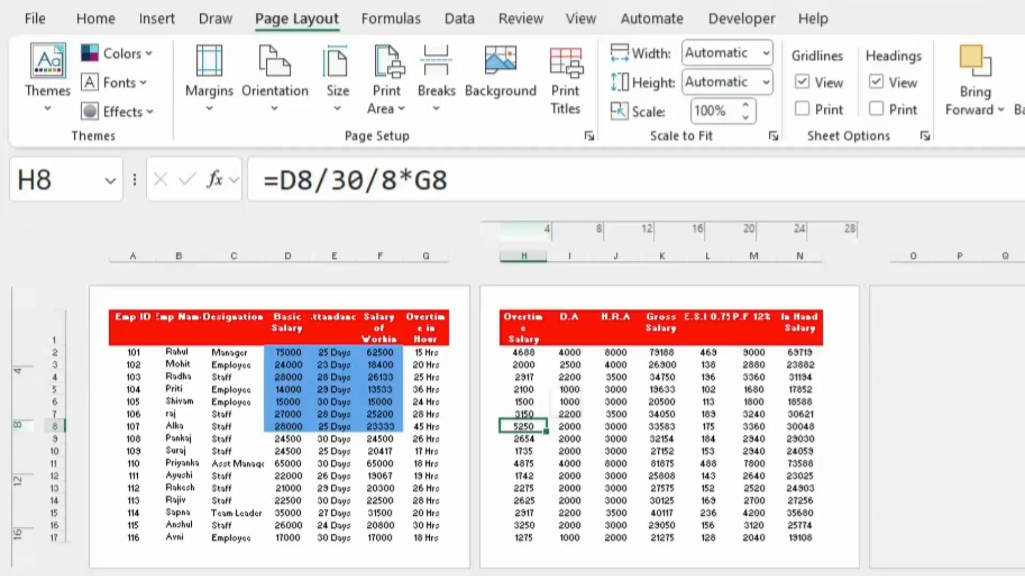
scroll(555, 427, up, 3)
scroll(555, 427, up, 3)
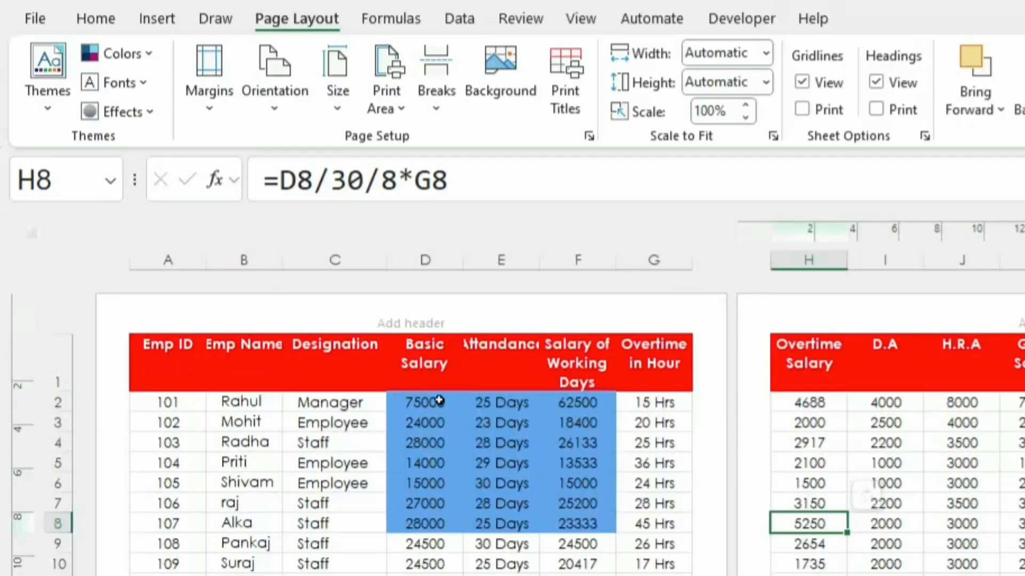
click(208, 117)
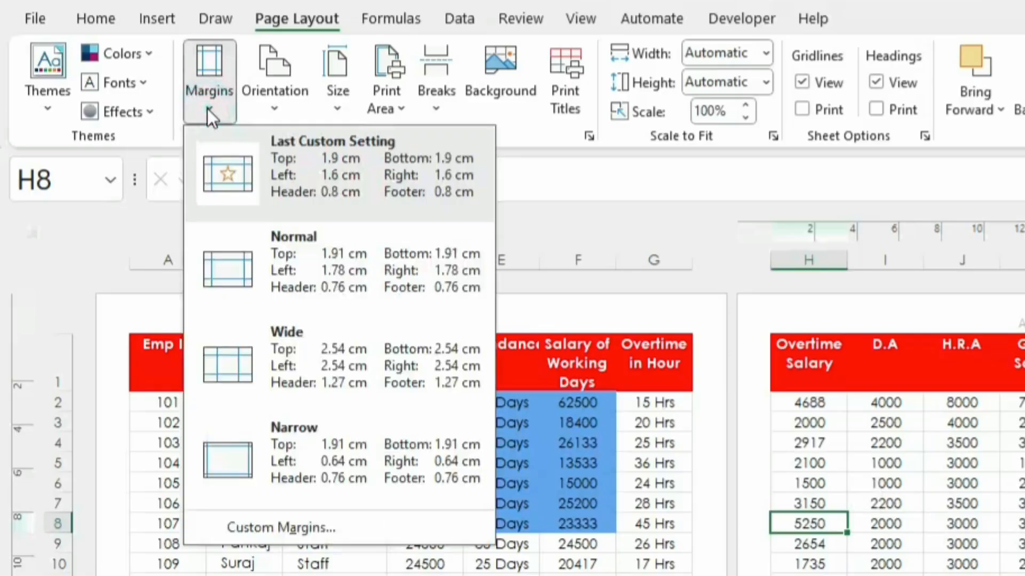
click(319, 443)
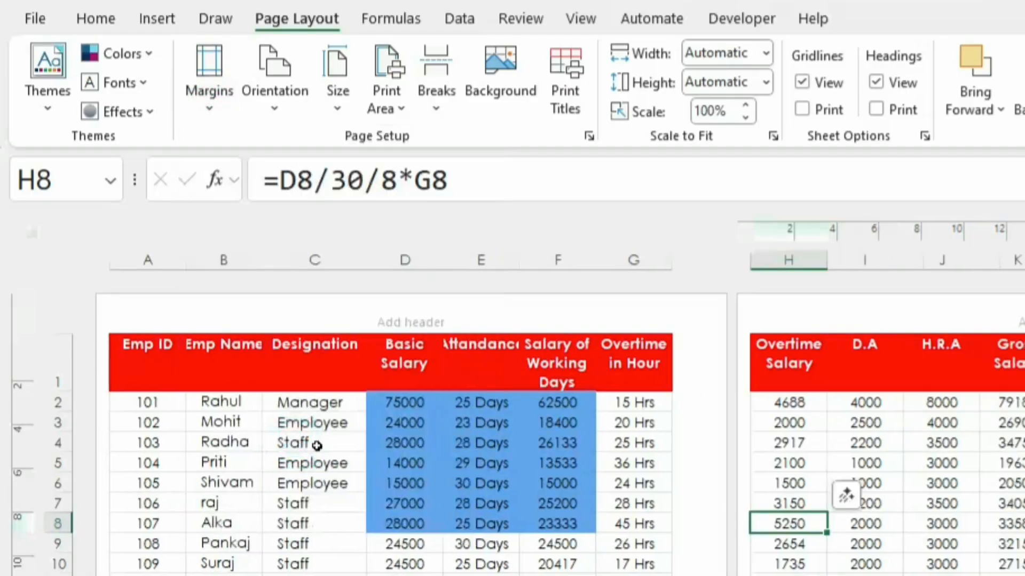
Step: Try Portrait orientation for the sheet and switch it back to Landscape
click(274, 112)
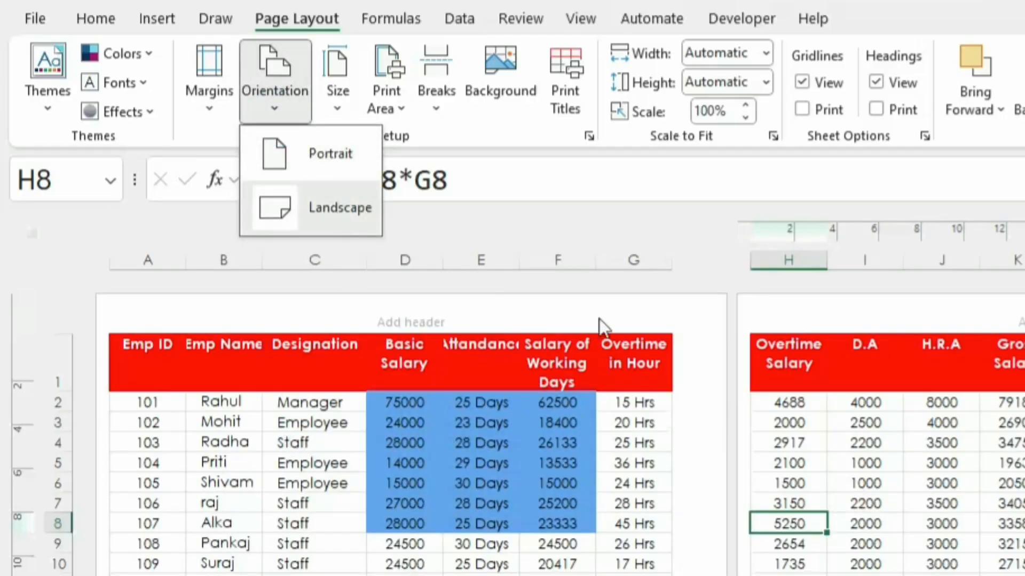
click(340, 154)
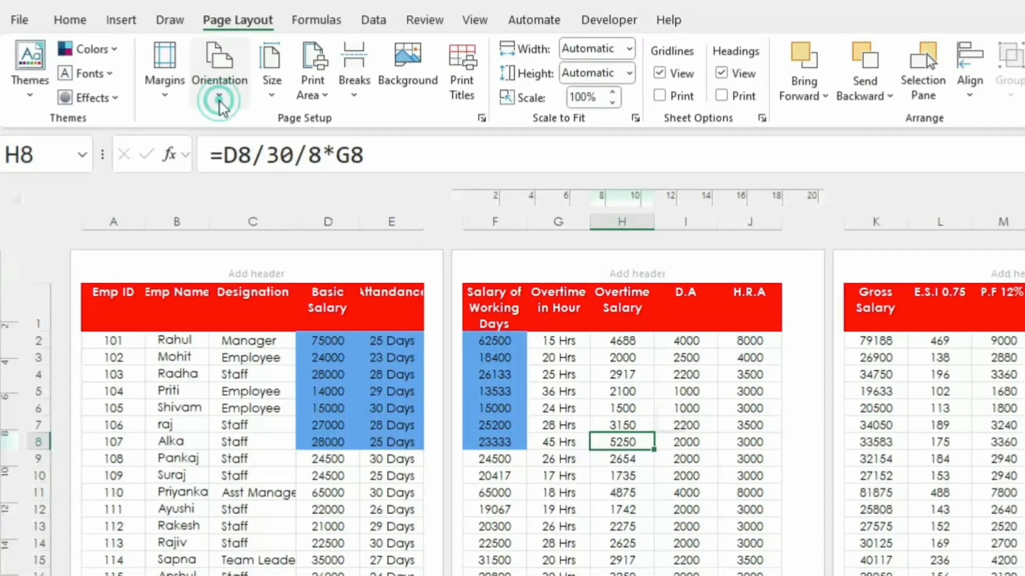
click(206, 90)
click(336, 222)
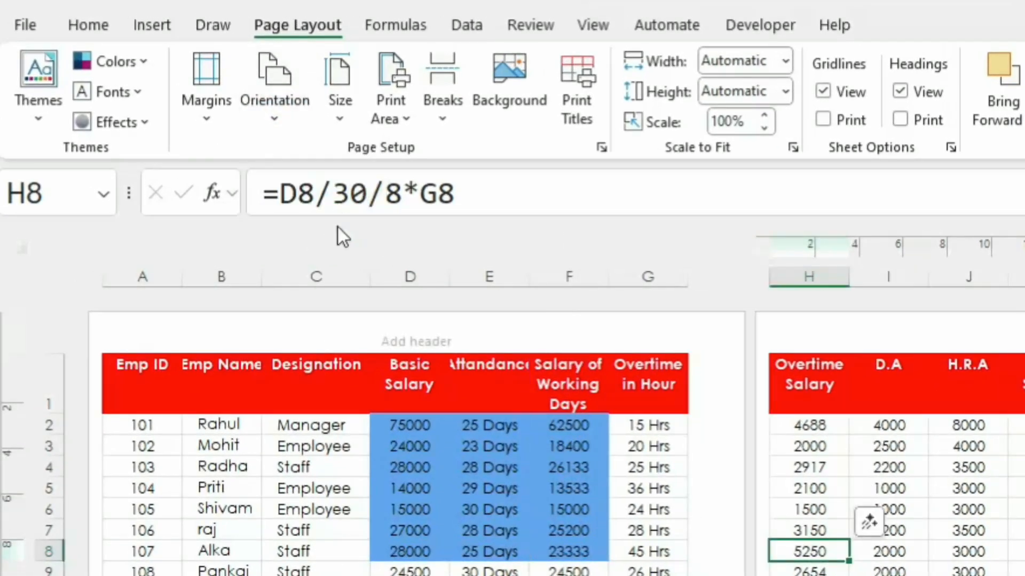
Step: Change the sheet's paper size to Tabloid and switch the worksheet to Normal view
click(344, 117)
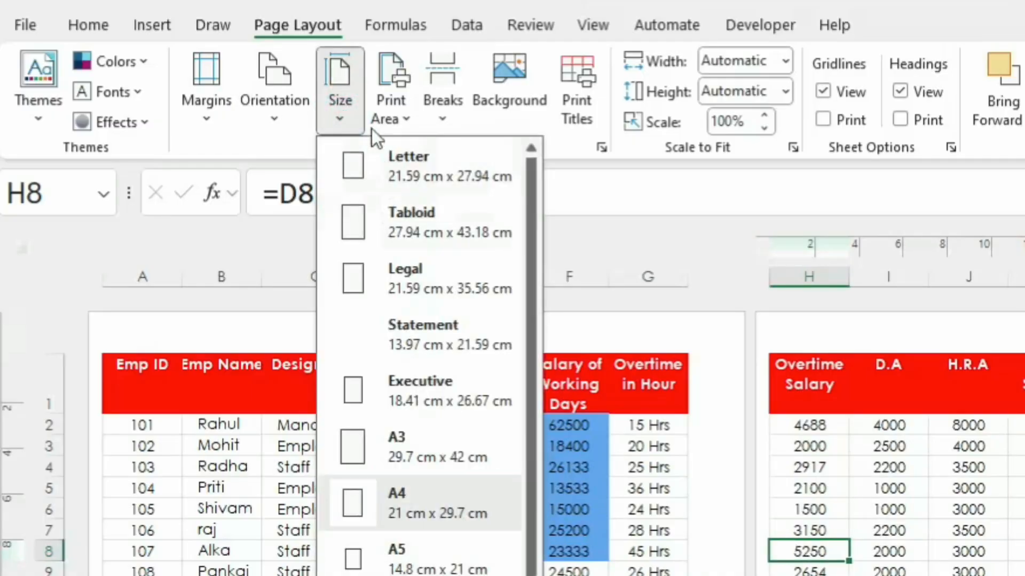
click(415, 230)
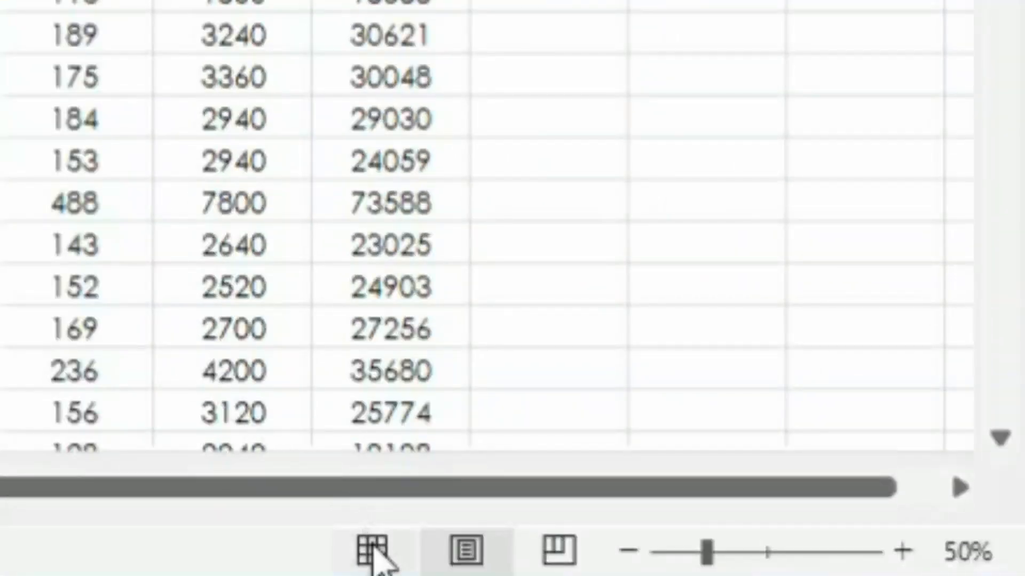
click(374, 550)
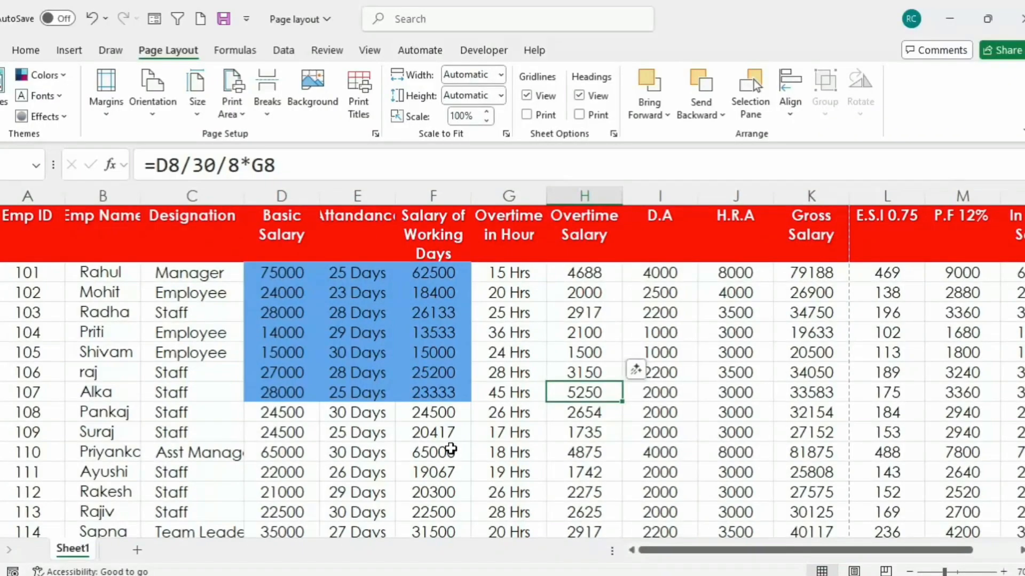
Step: Turn on text wrapping for the Emp Name heading and narrow column B so the heading breaks onto two lines
drag(141, 196, 155, 198)
click(101, 222)
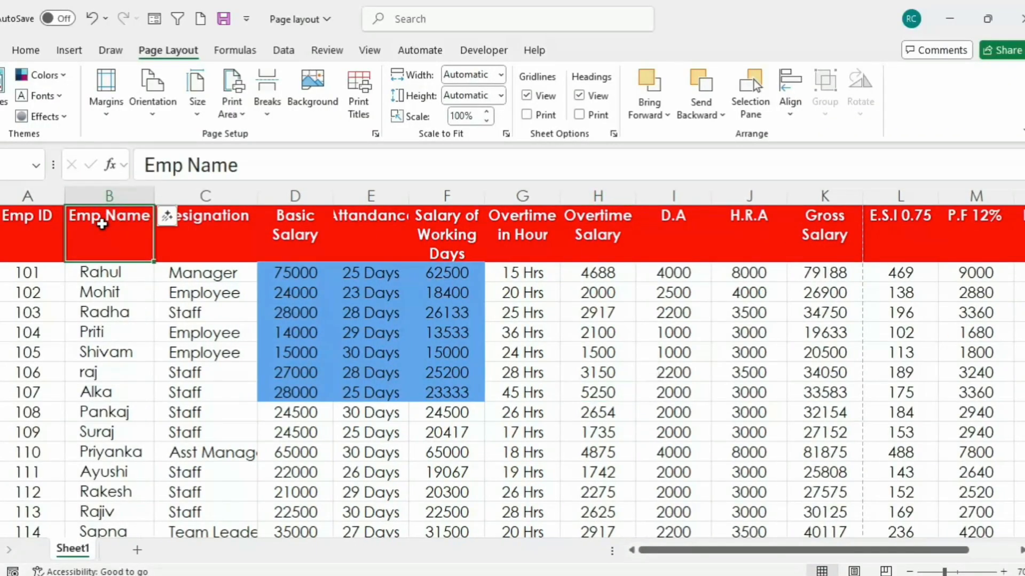
click(27, 48)
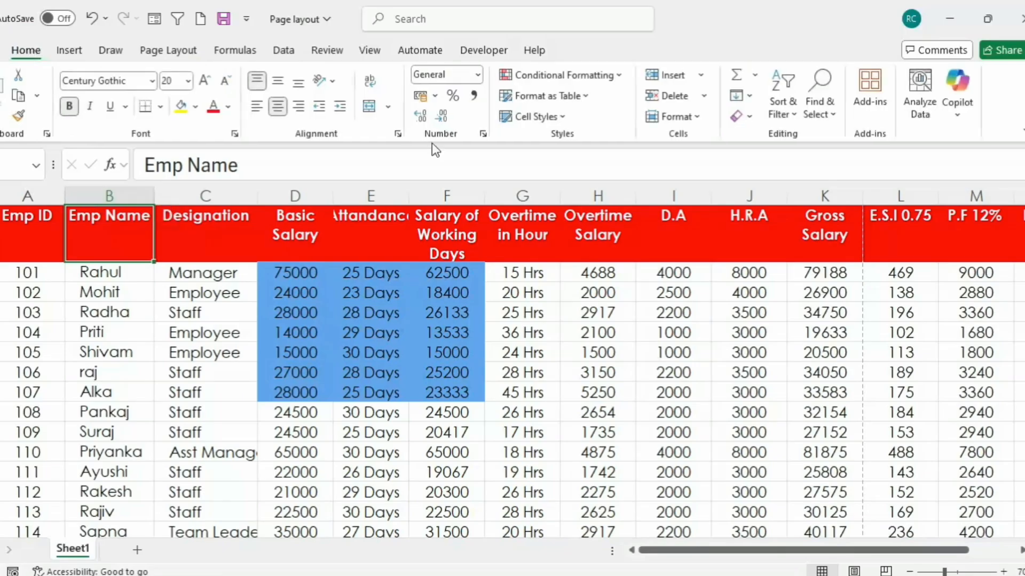
click(369, 81)
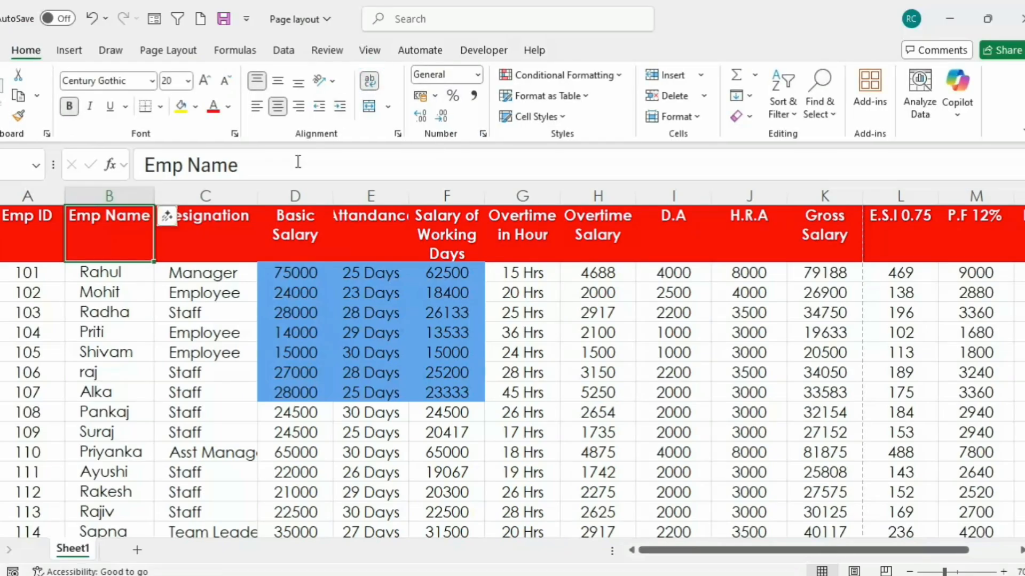
drag(149, 193, 138, 199)
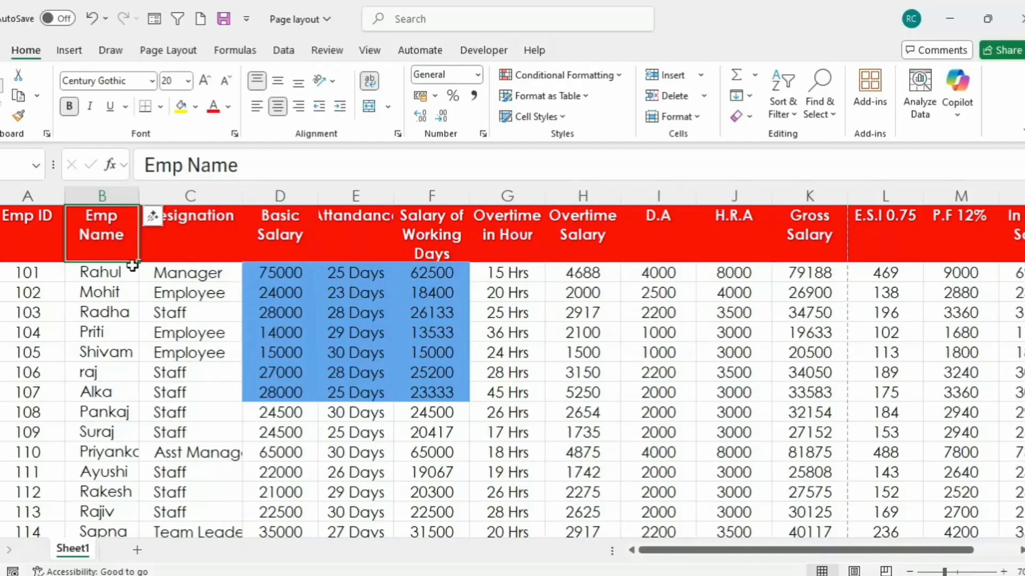
Step: AutoFit the widths of the Designation, Basic Salary and Attandance columns to their contents
click(222, 222)
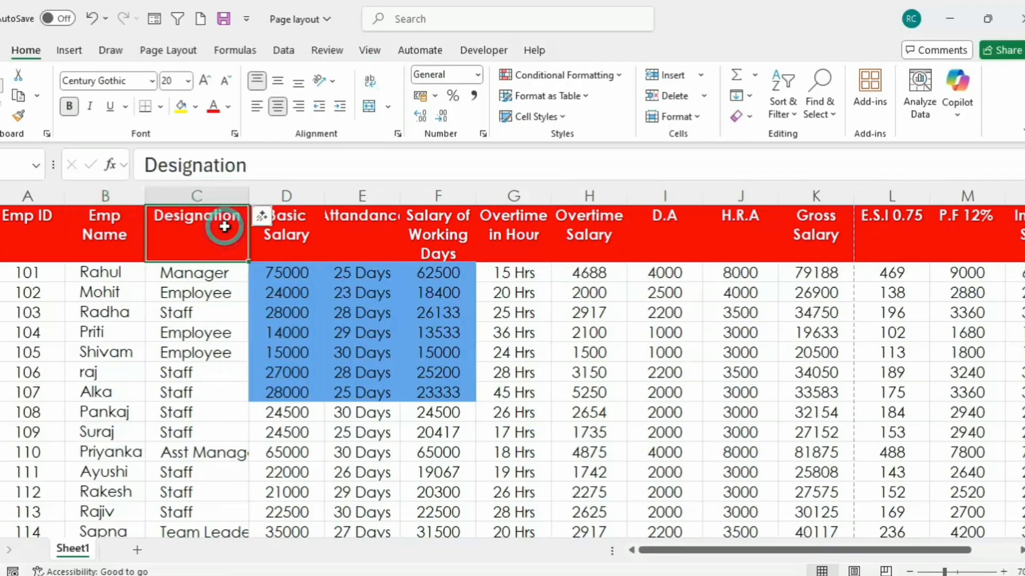
double_click(248, 193)
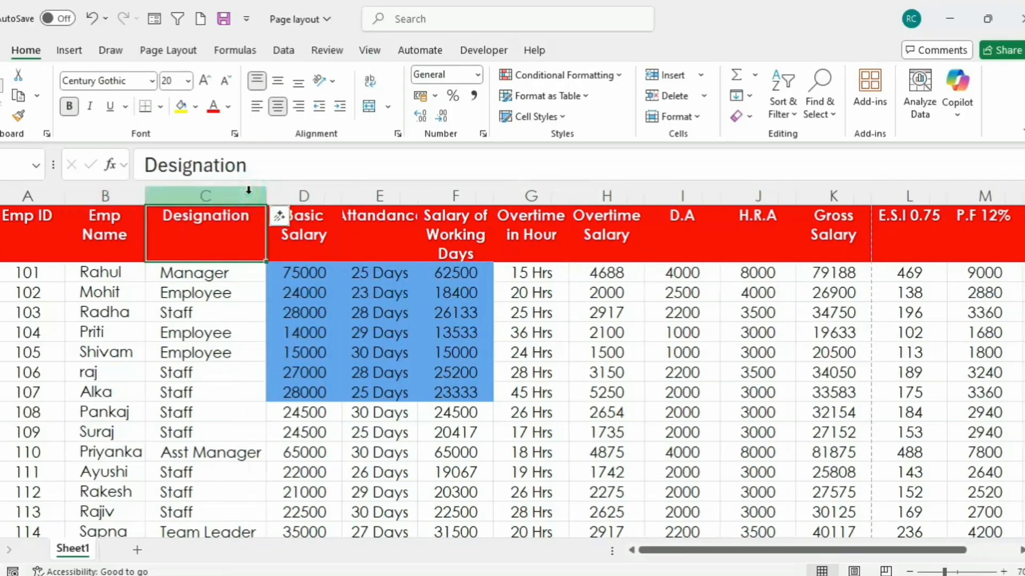
scroll(222, 384, down, 3)
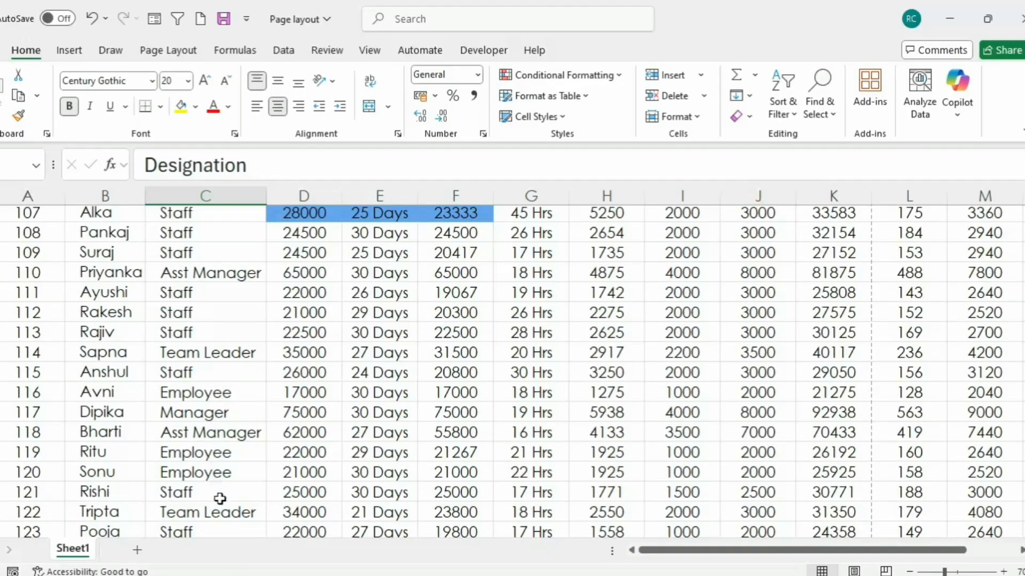
scroll(233, 505, up, 3)
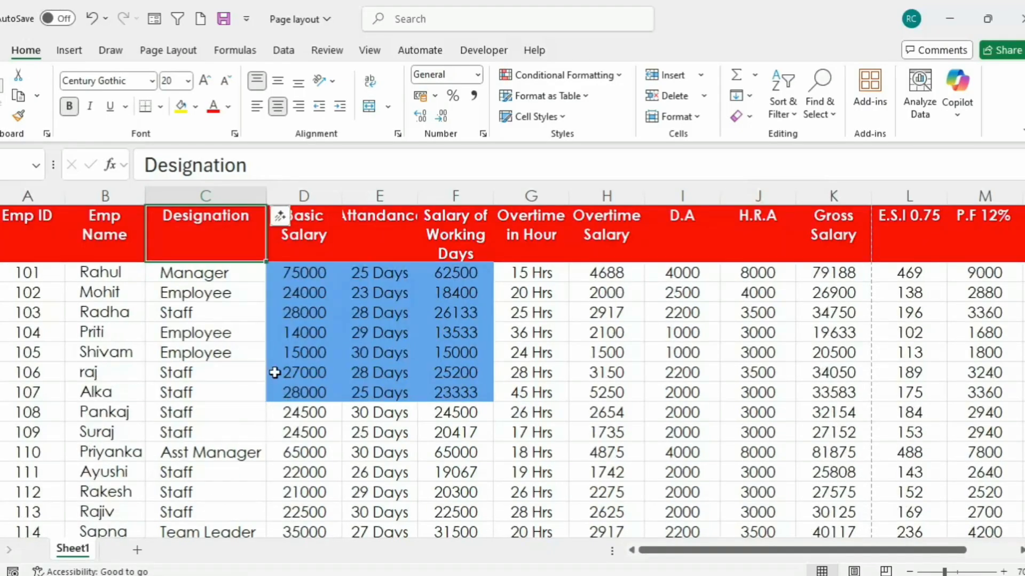
double_click(341, 195)
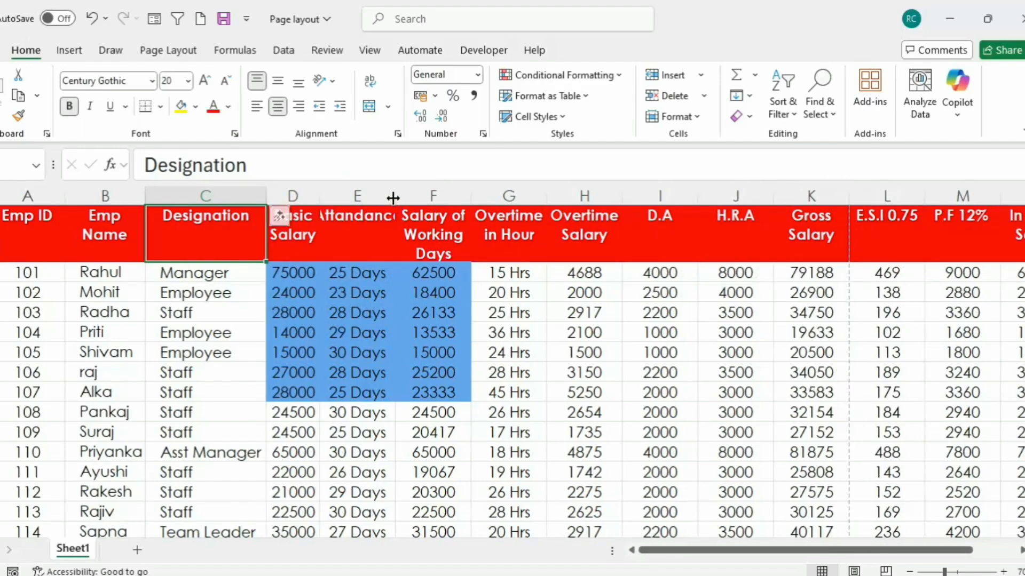
click(336, 236)
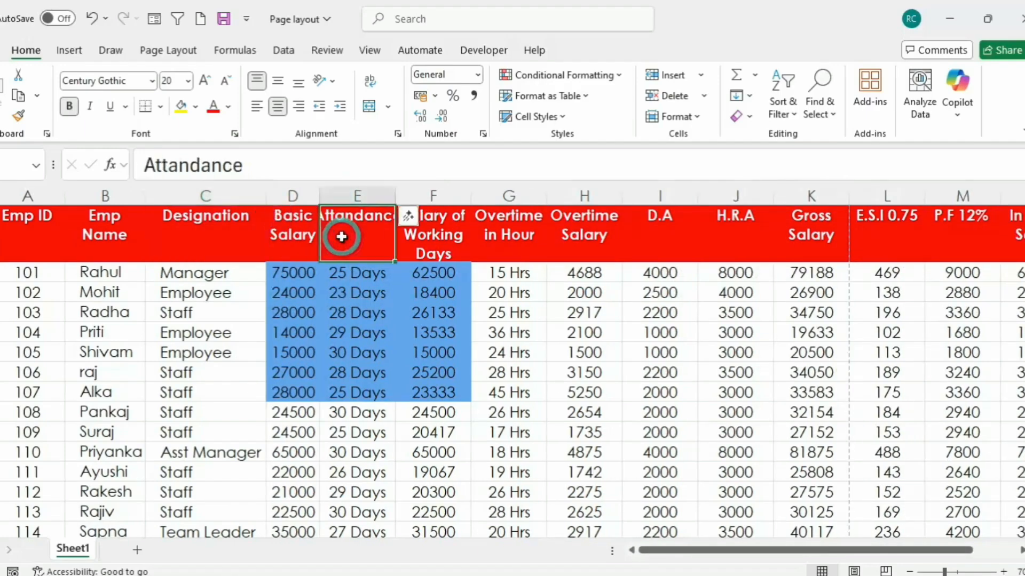
double_click(392, 191)
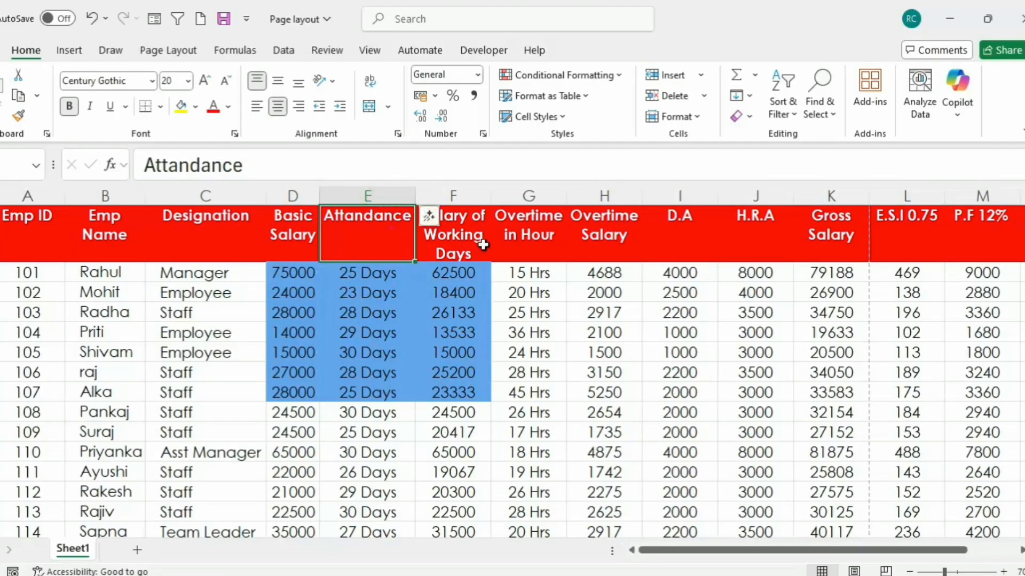
Step: Resize the Salary of Working Days column so its heading wraps onto three lines, and fit the header row's height to it
double_click(491, 192)
click(475, 236)
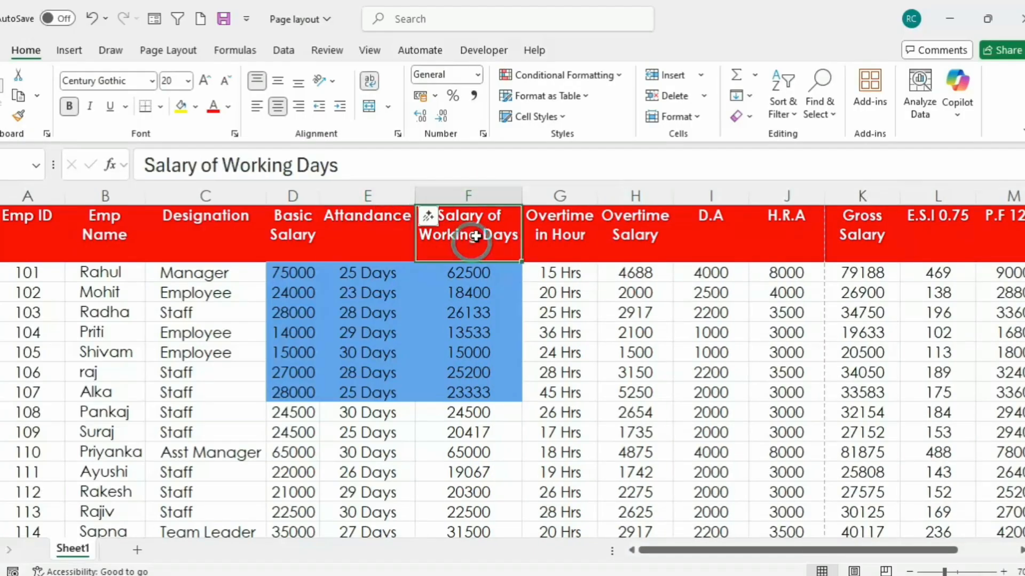
drag(521, 194, 498, 197)
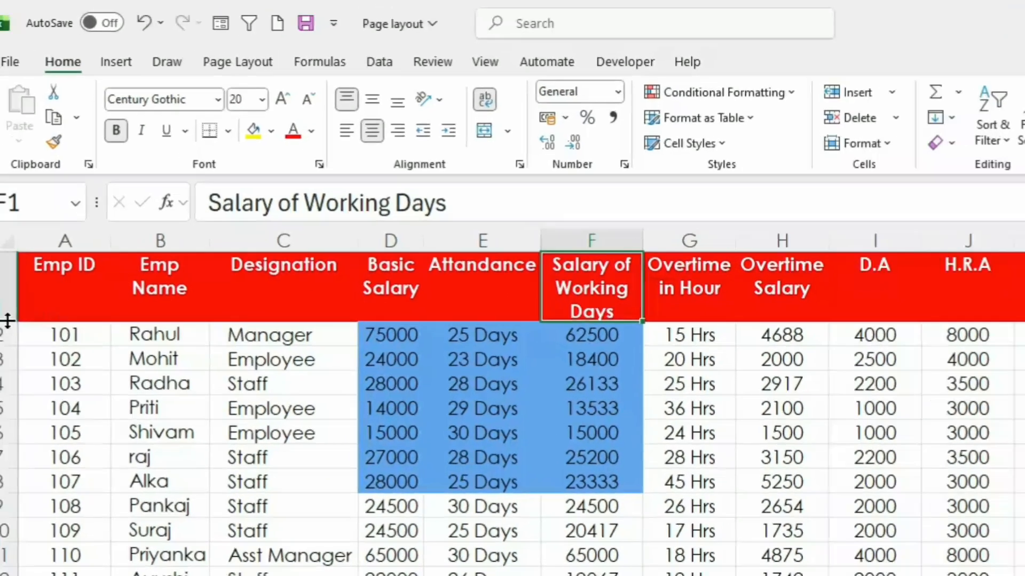
double_click(30, 379)
drag(30, 379, 30, 393)
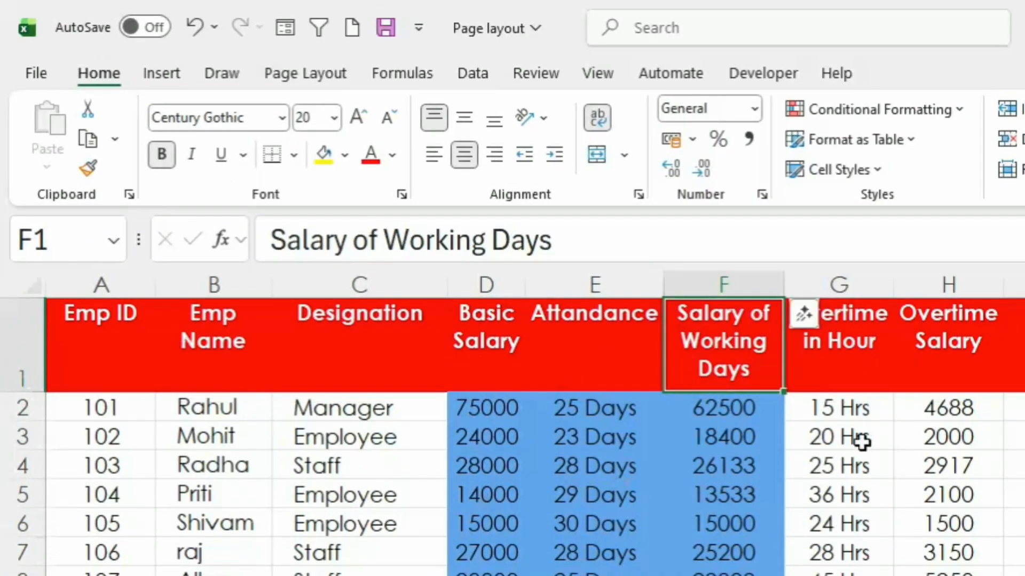
Step: AutoFit the widths of the Overtime in Hour, Overtime Salary, D.A and H.R.A columns
click(836, 345)
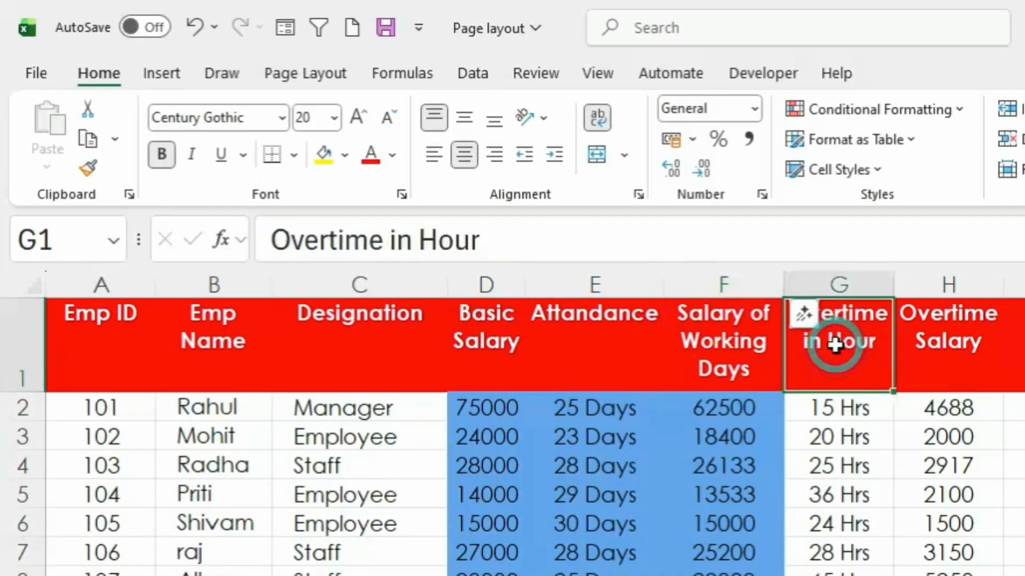
double_click(893, 278)
click(966, 341)
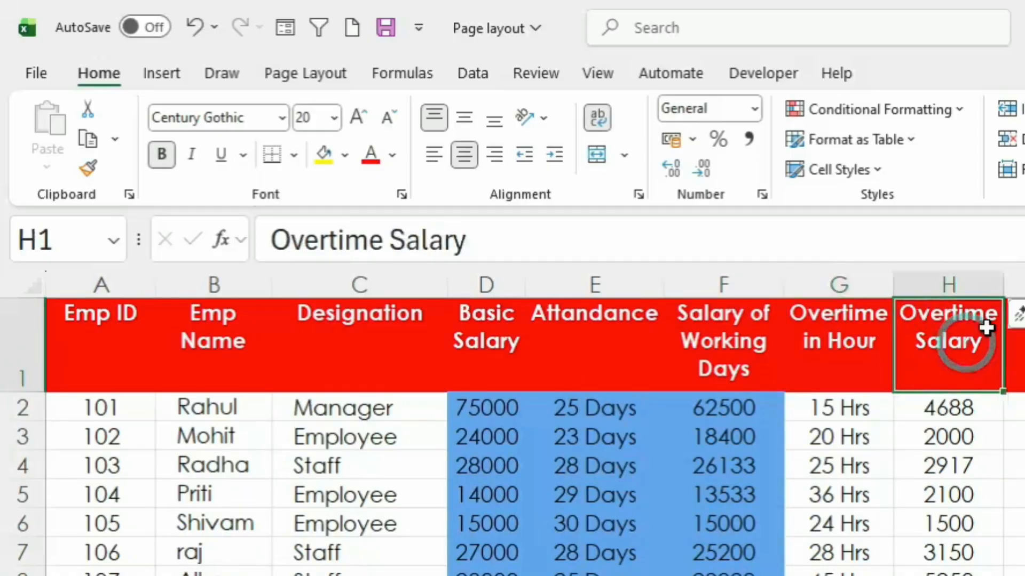
double_click(1007, 278)
click(1016, 320)
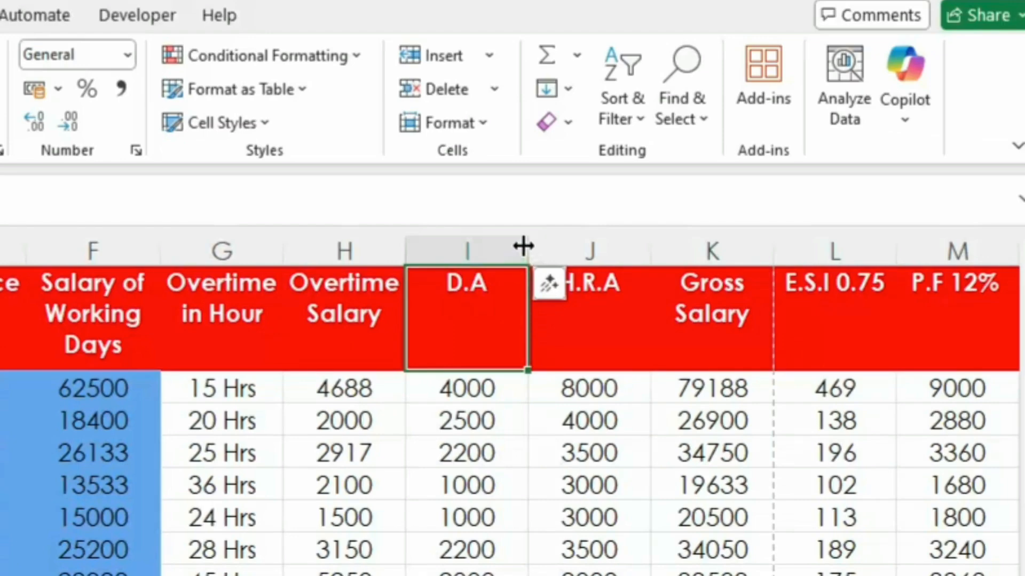
double_click(523, 246)
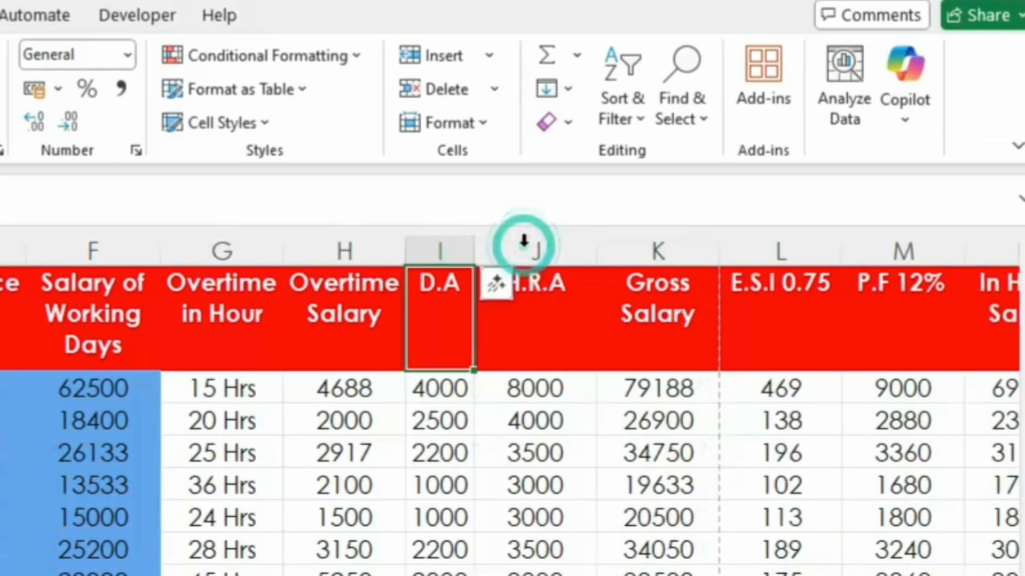
click(578, 299)
double_click(587, 246)
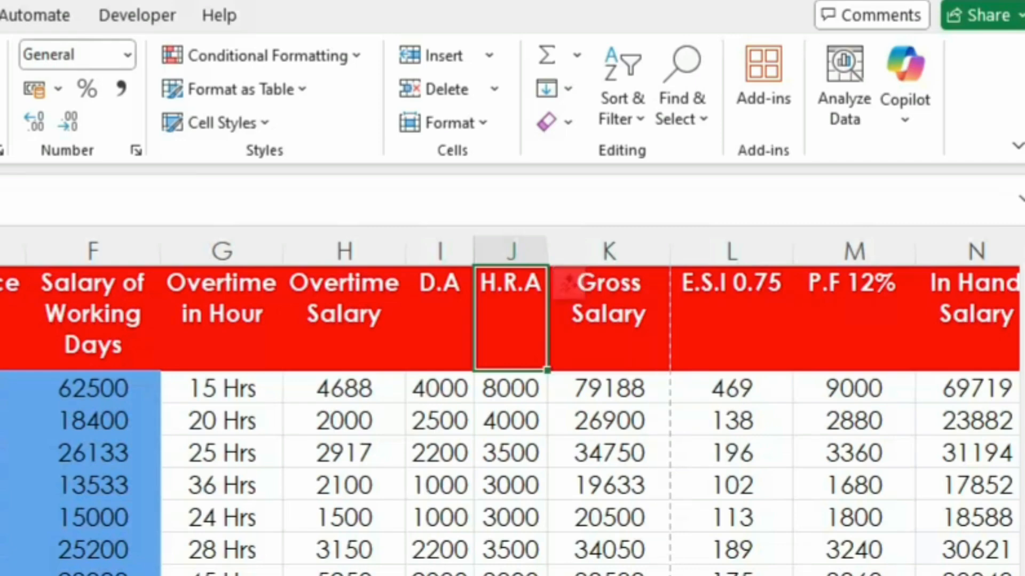
Step: Turn on text wrapping for the E.S.I 0.75 and P.F 12% headings
click(628, 328)
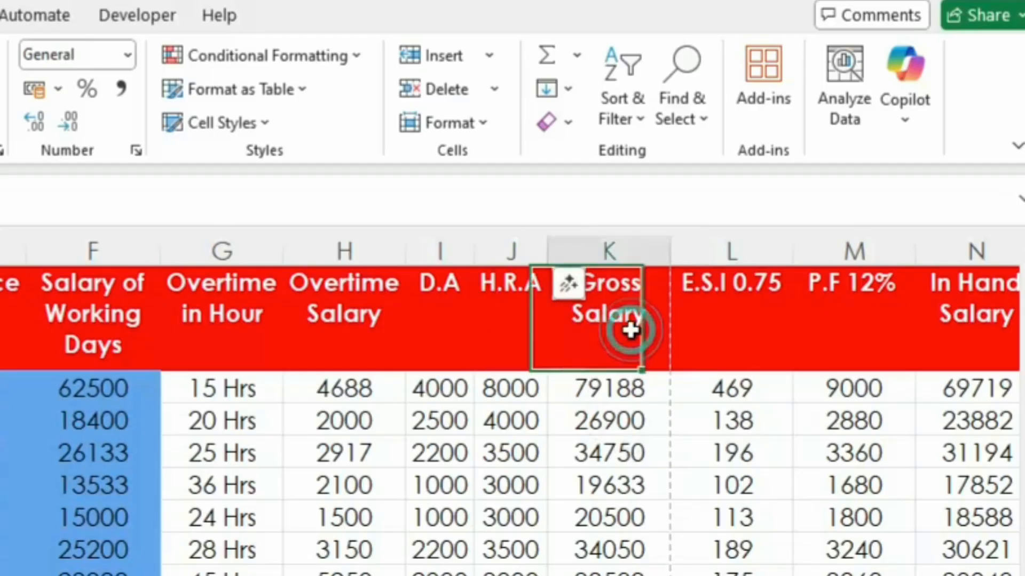
click(756, 315)
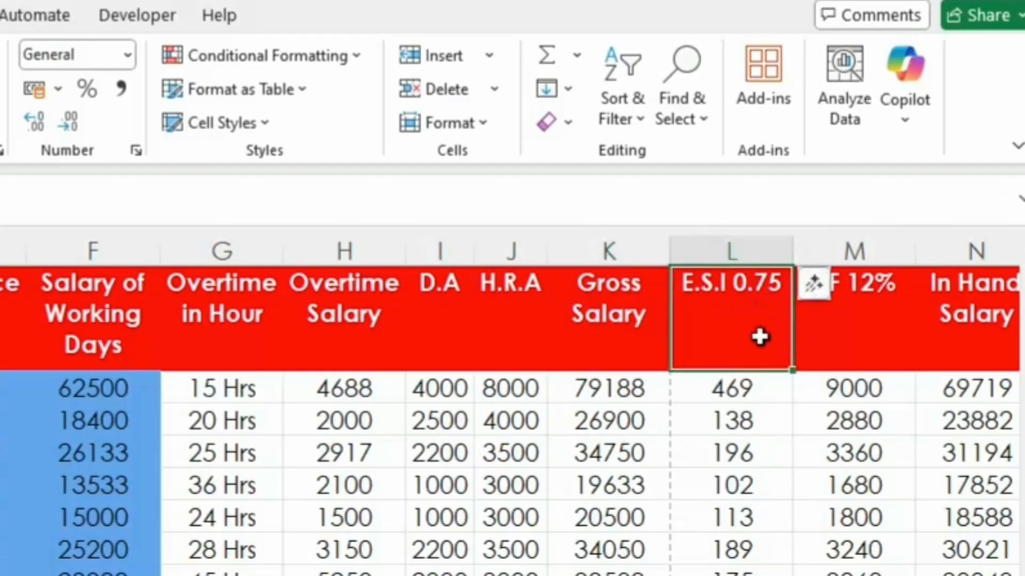
drag(729, 338, 839, 346)
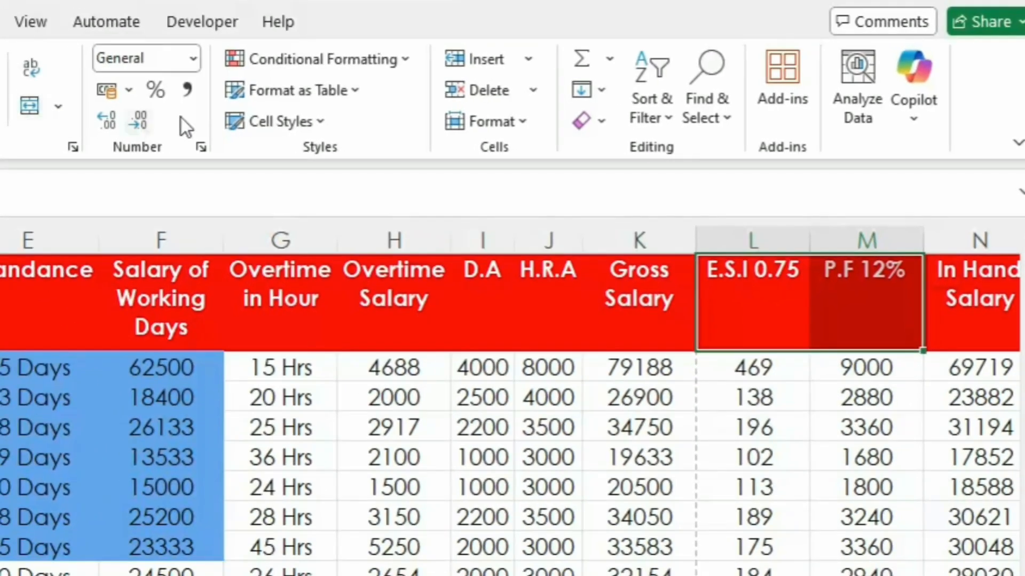
click(30, 67)
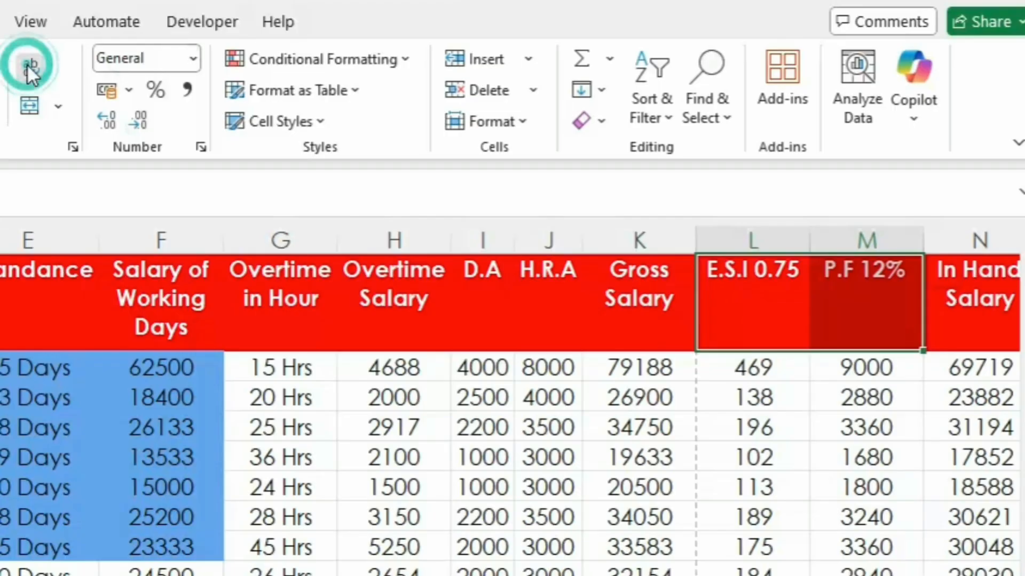
click(737, 314)
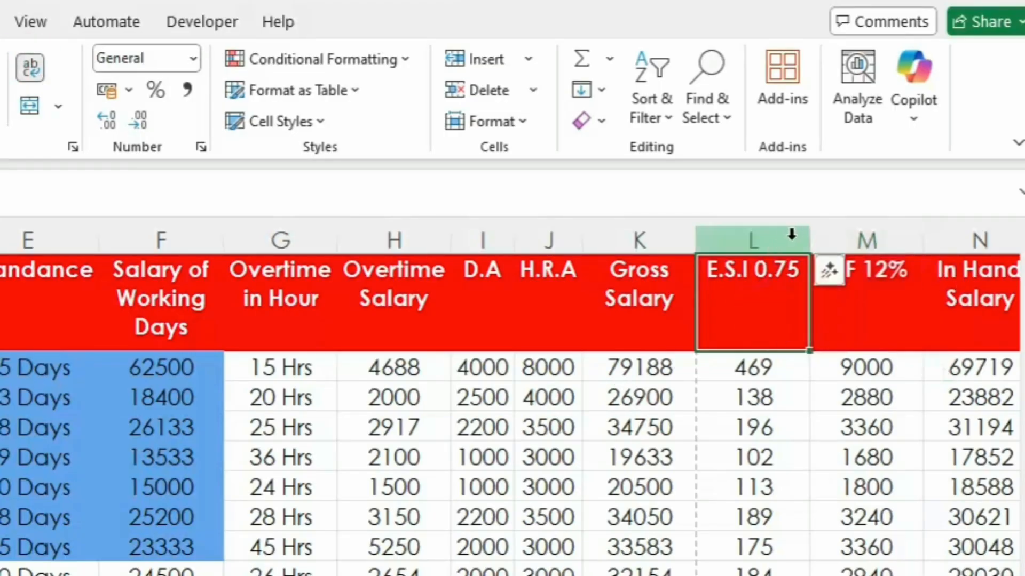
Step: Narrow the E.S.I 0.75 and P.F 12% columns so each heading wraps onto two lines
drag(807, 247, 775, 258)
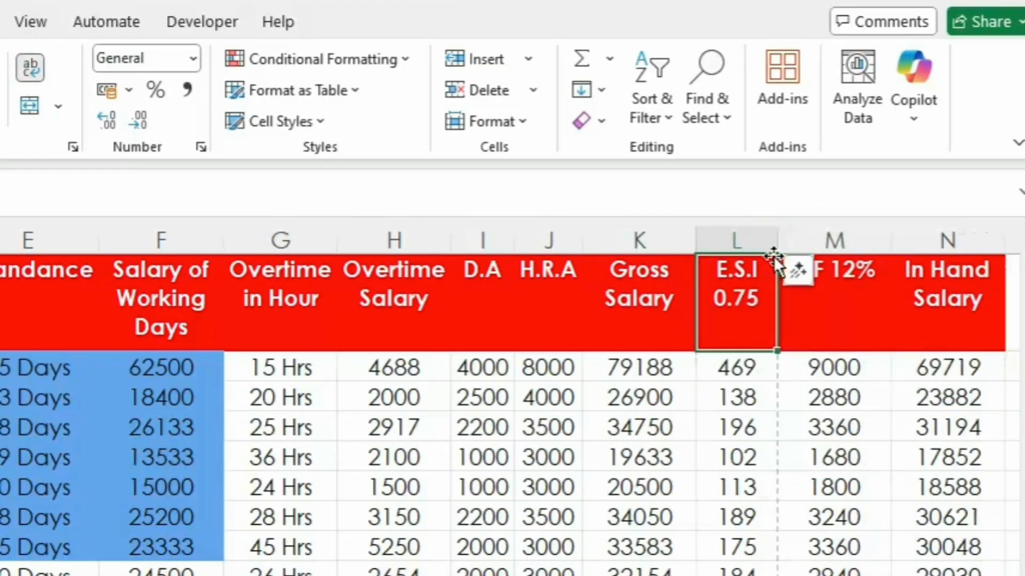
click(826, 297)
drag(884, 237, 844, 245)
click(482, 547)
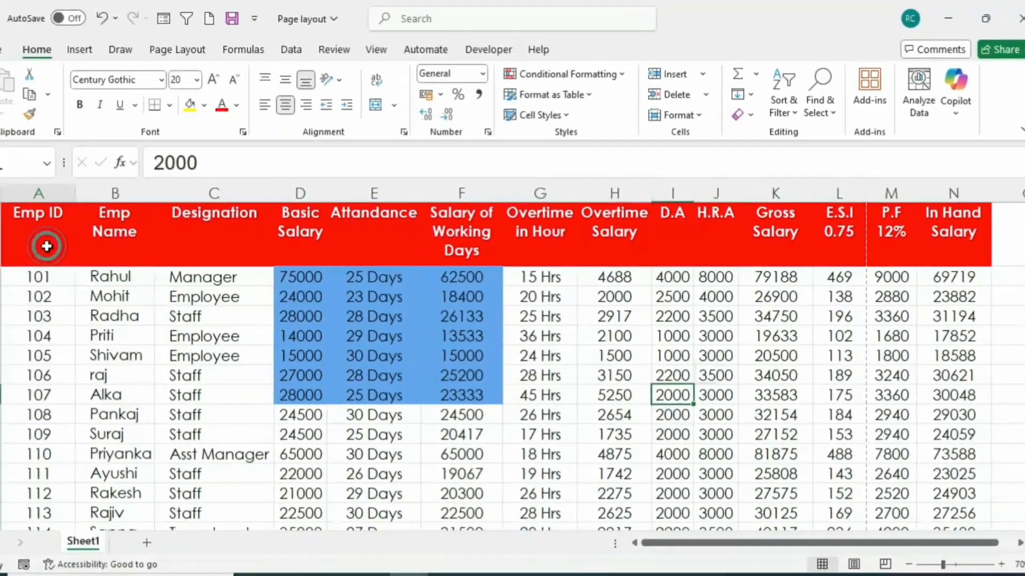
Step: Narrow the Emp ID column so its heading wraps onto two lines, and tighten the Gross Salary column
click(47, 246)
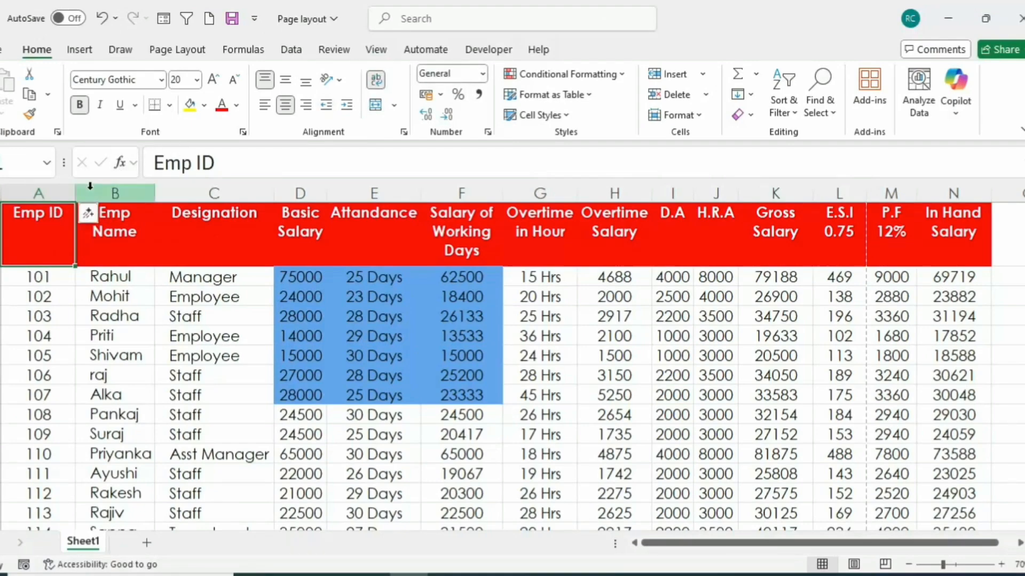
drag(76, 192, 50, 192)
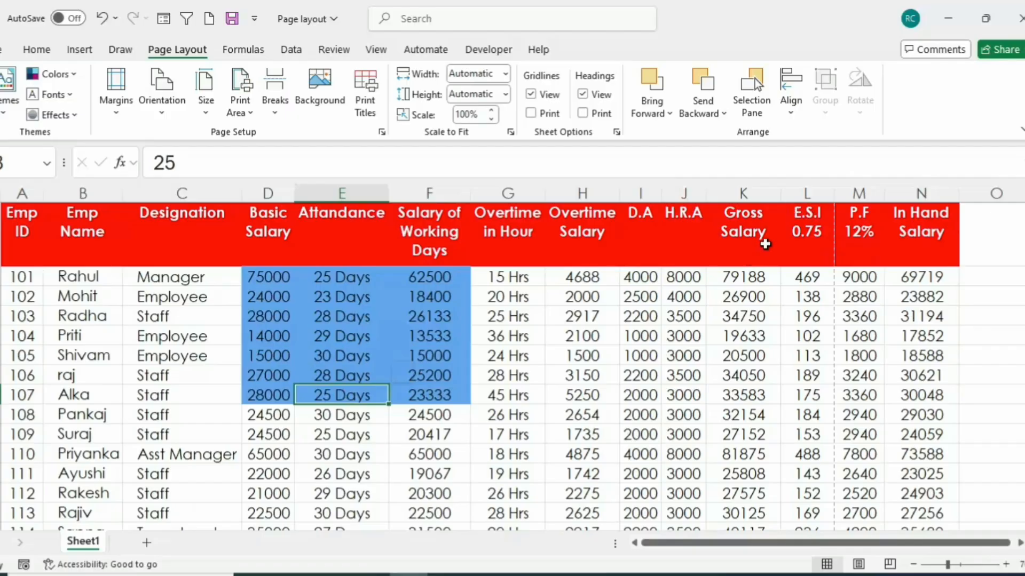
drag(780, 193, 758, 192)
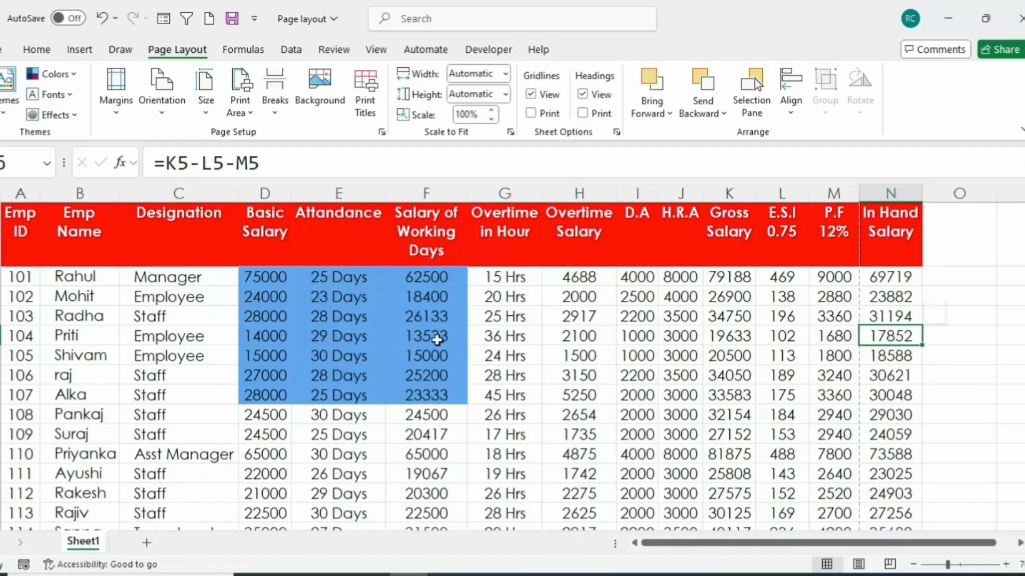
Step: Show the margin handles in print preview and move the left and right margins almost to the page edges
key(ctrl+p)
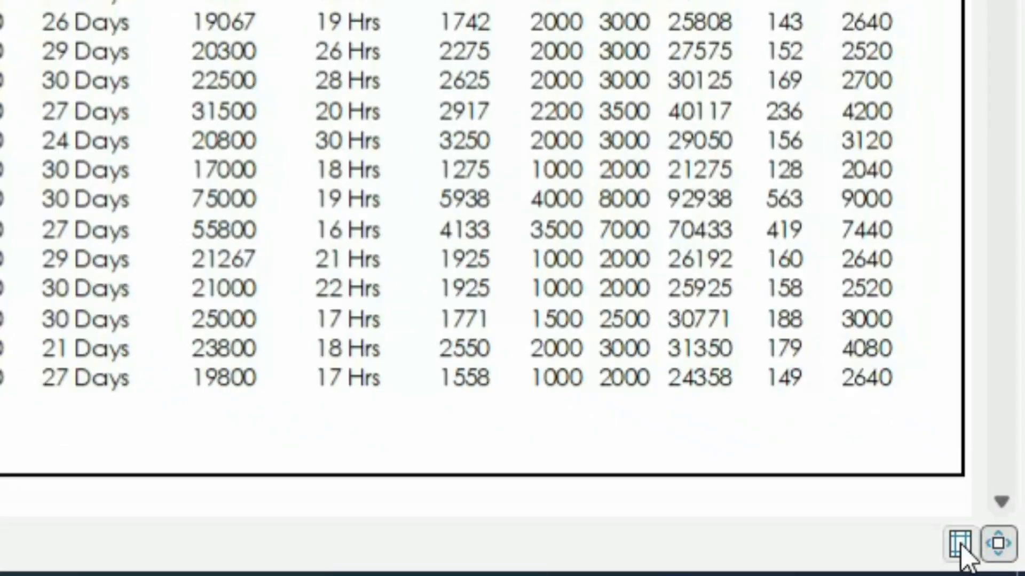
click(961, 543)
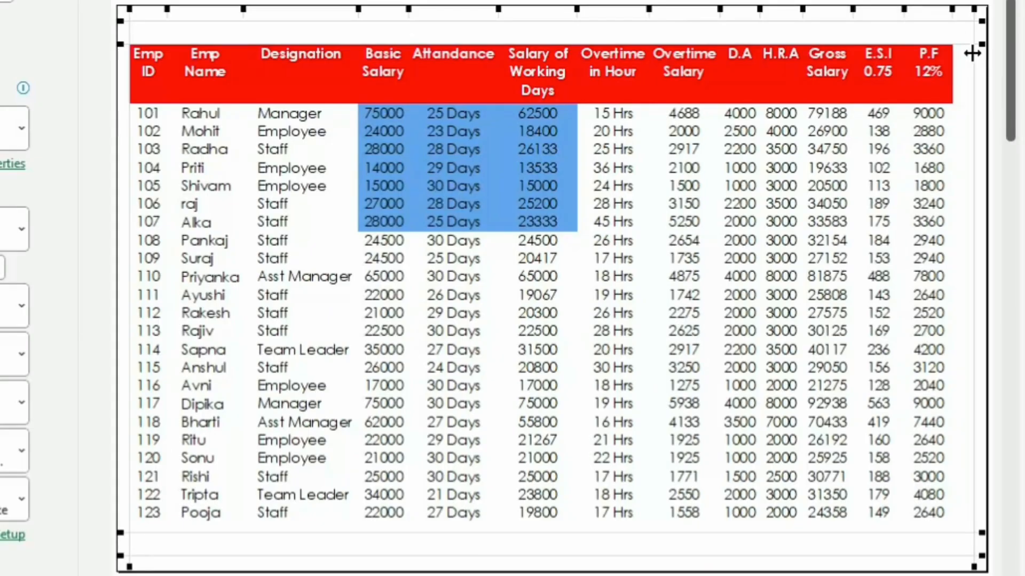
drag(972, 53, 982, 53)
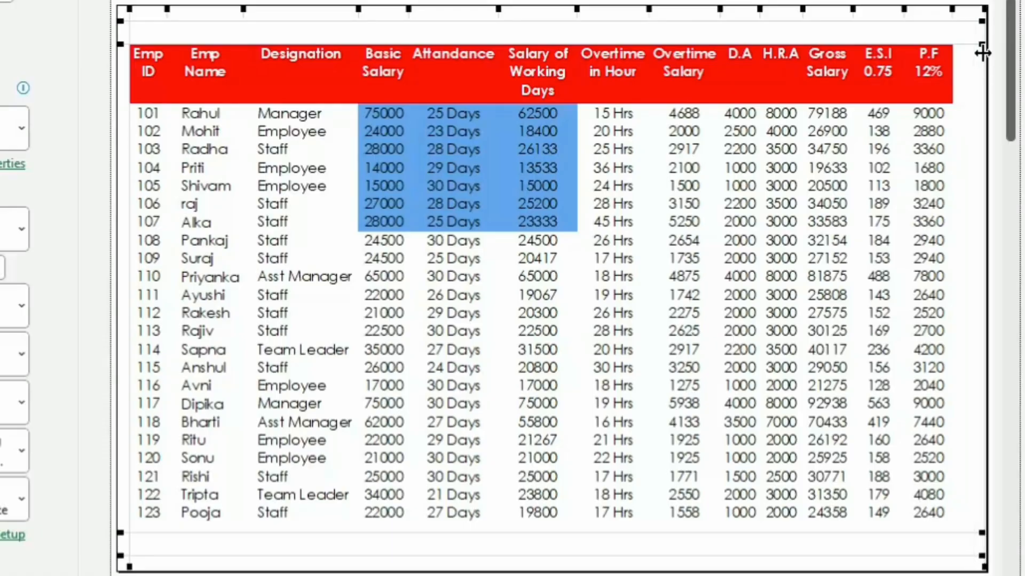
drag(130, 31, 116, 33)
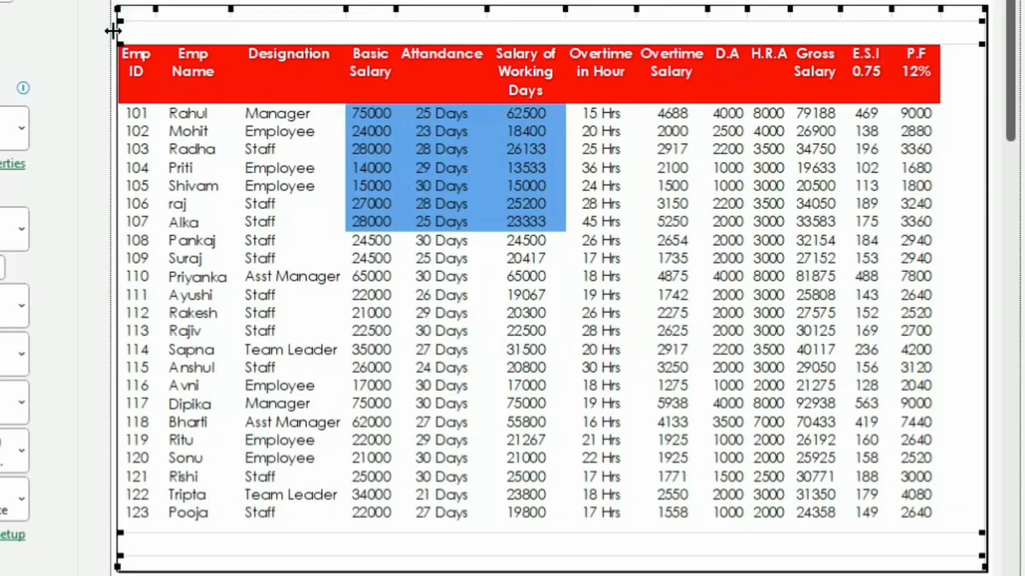
Step: Narrow the Emp ID, Designation and P.F 12% columns in the print preview until In Hand Salary fits on the page
drag(102, 36, 103, 33)
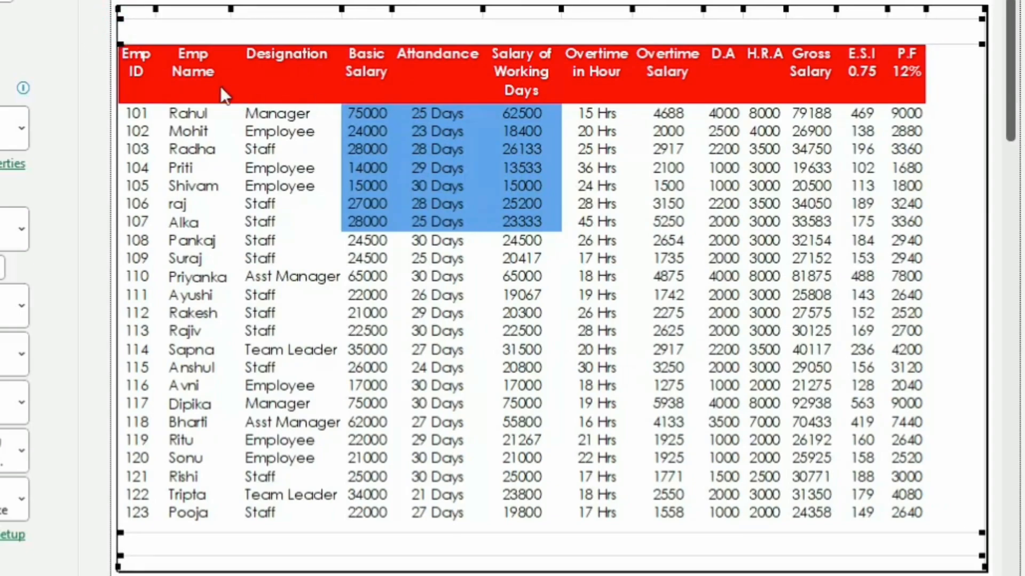
drag(157, 62, 151, 58)
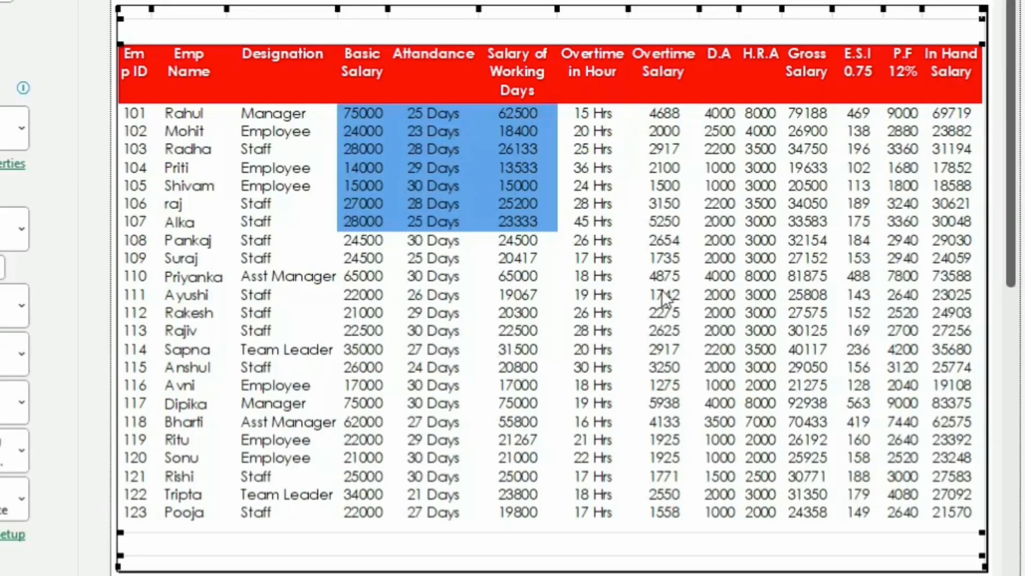
scroll(552, 288, down, 1)
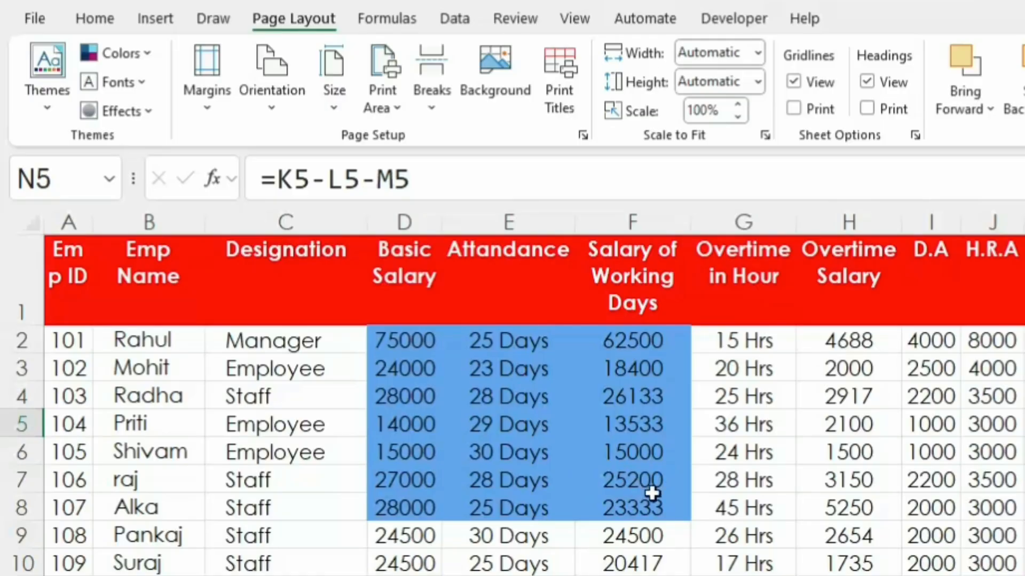
Step: Check the full salary table in print preview and return to the sheet
click(842, 528)
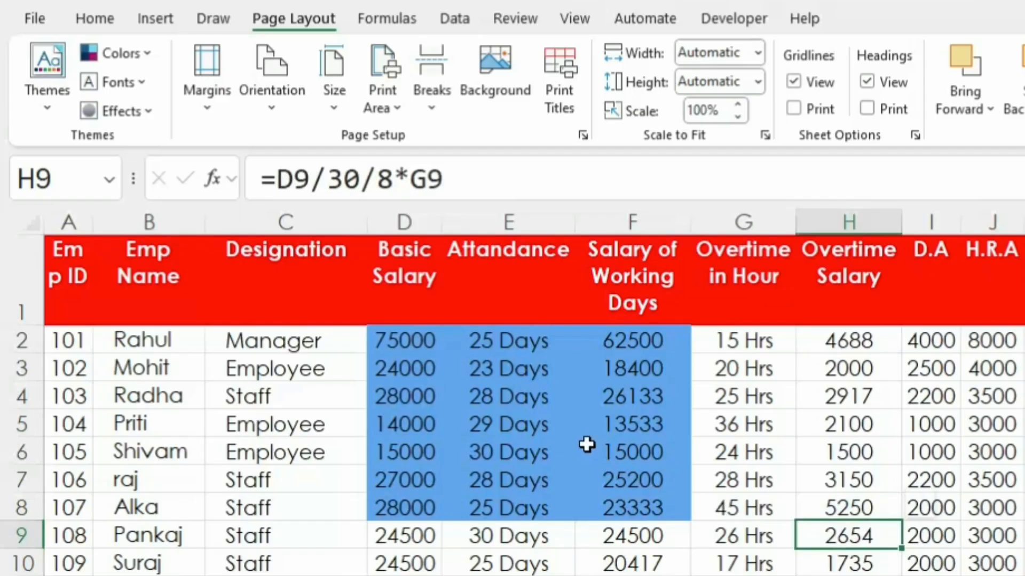
click(464, 426)
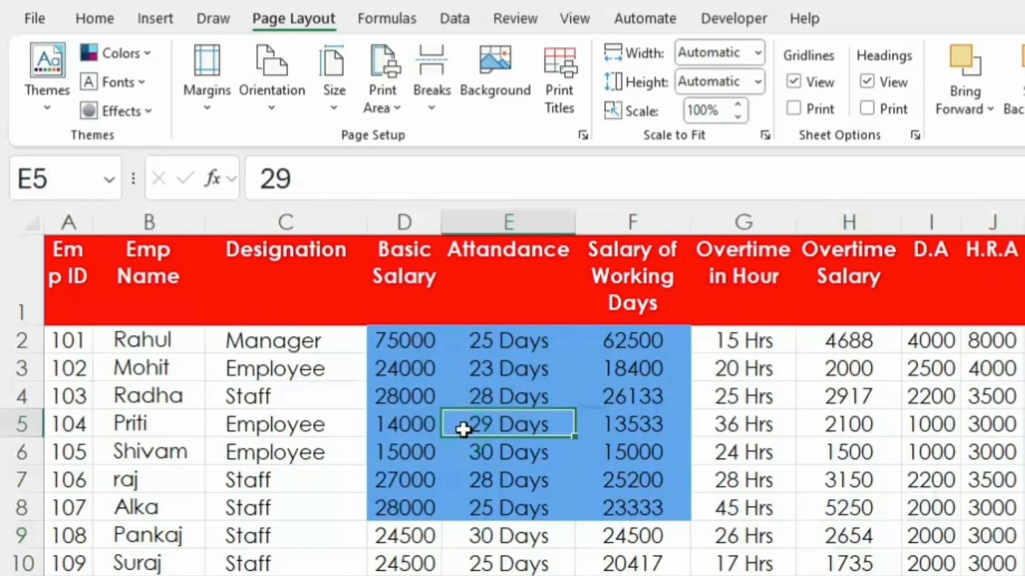
key(ctrl+p)
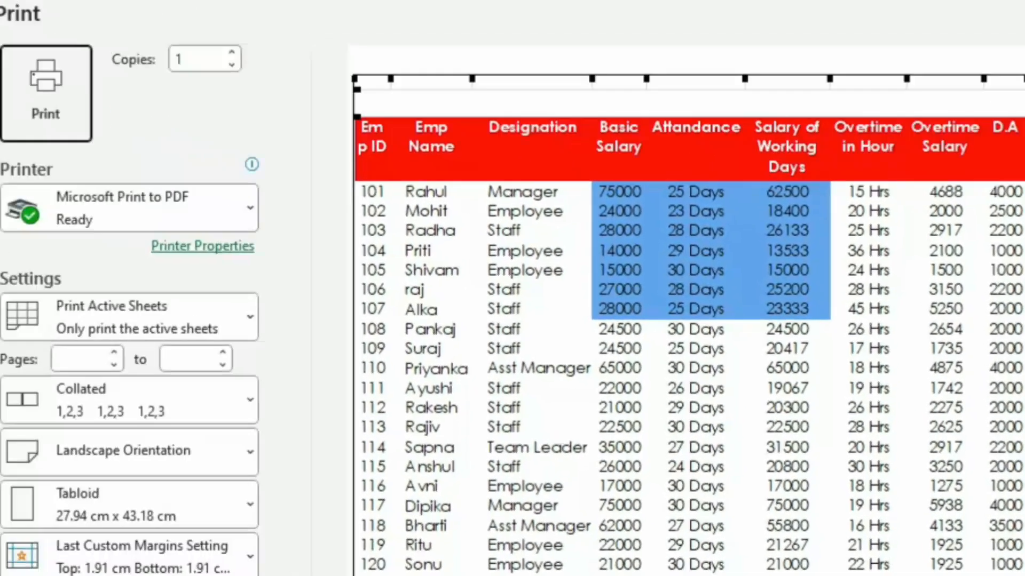
click(38, 63)
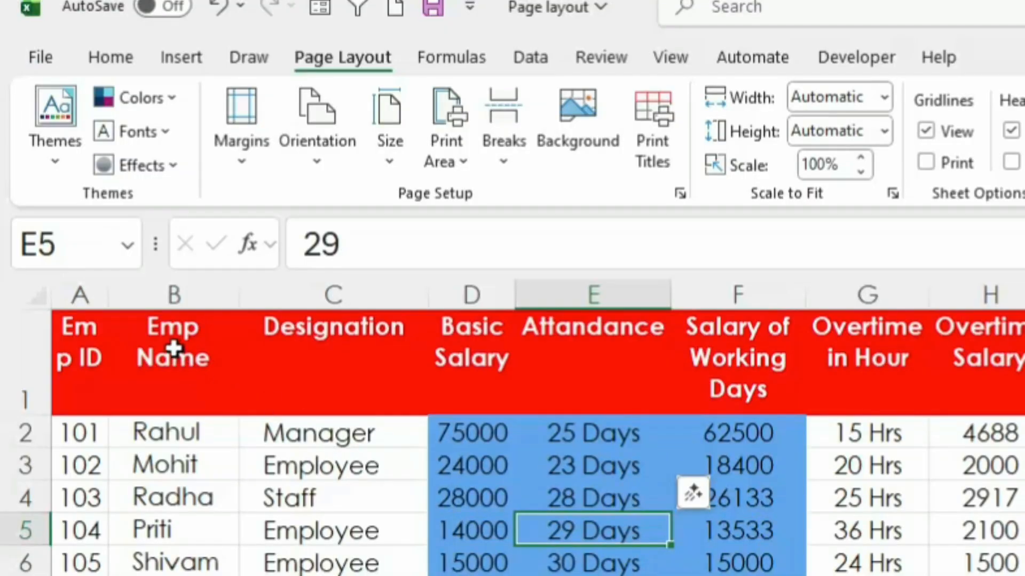
Step: Set the Emp Name and Designation cells B1:C12 as the print area and check them in print preview
drag(174, 347, 469, 575)
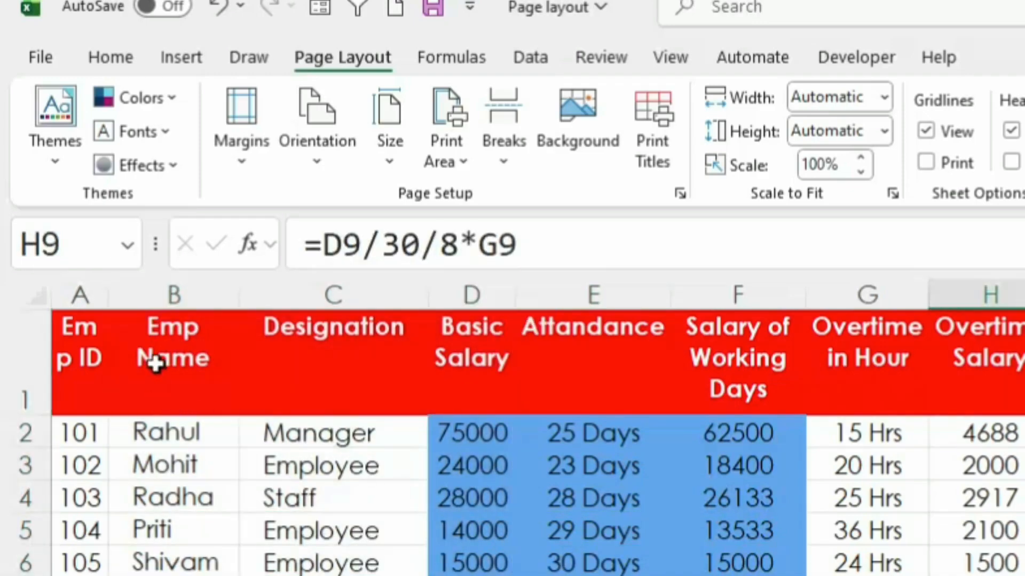
click(176, 352)
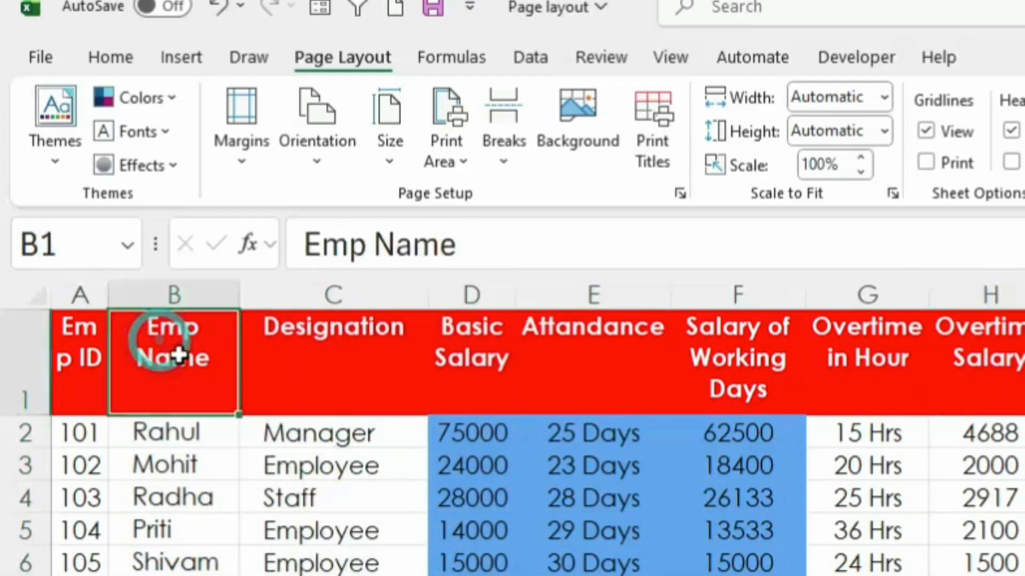
drag(176, 353, 325, 575)
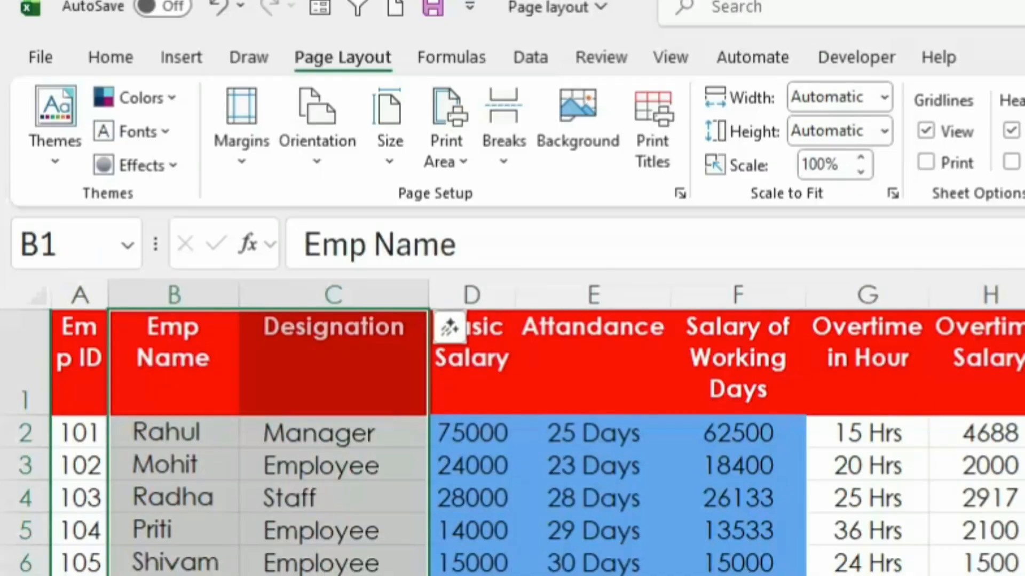
click(462, 162)
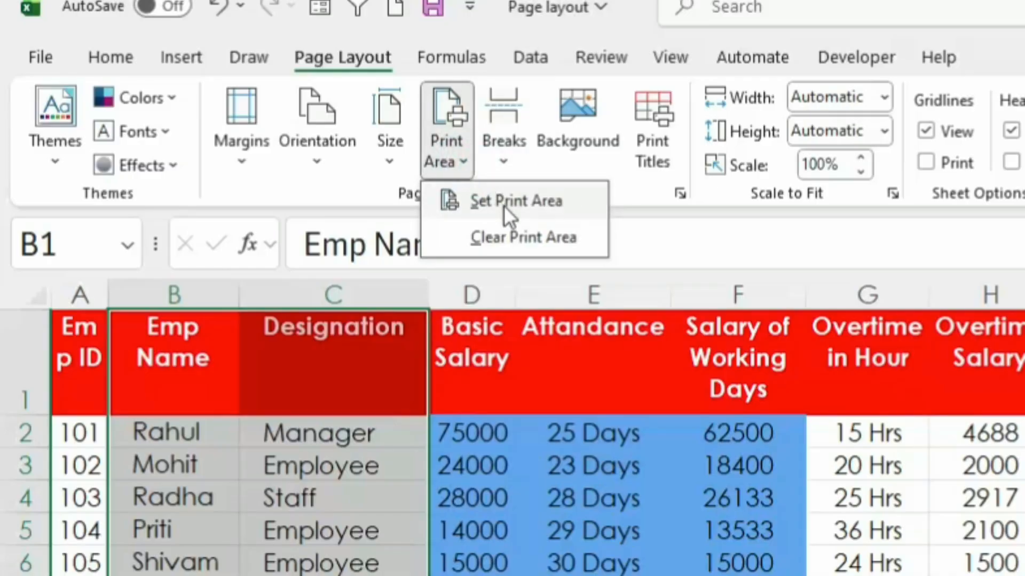
click(535, 202)
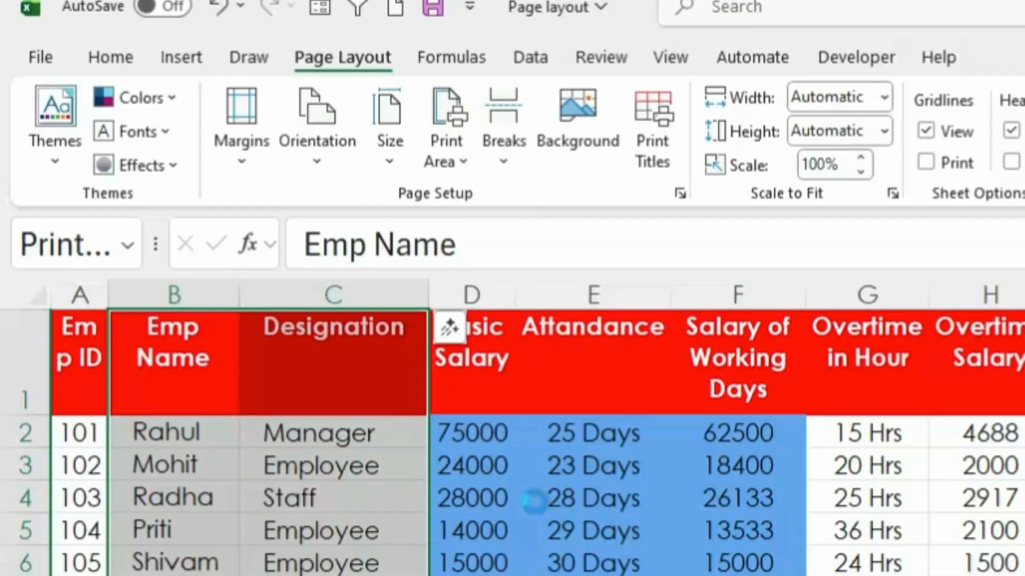
key(ctrl+p)
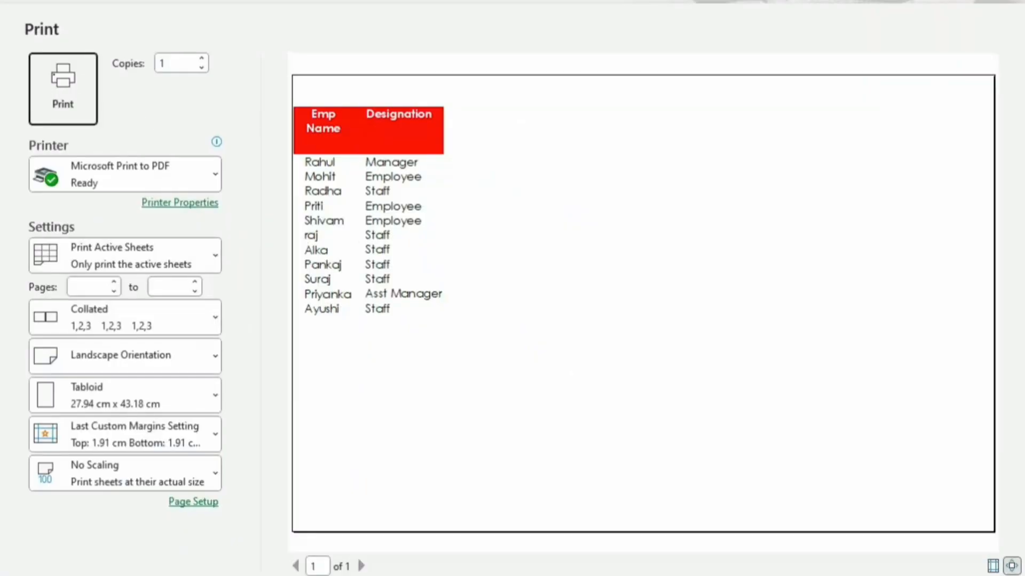
key(Escape)
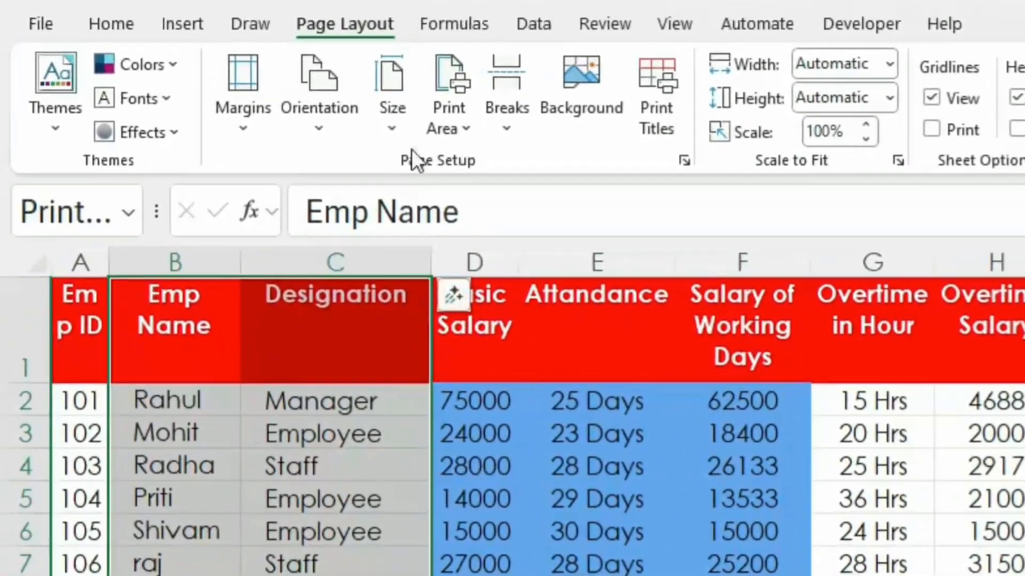
Step: Clear the print area restricted to the Emp Name and Designation cells
click(454, 114)
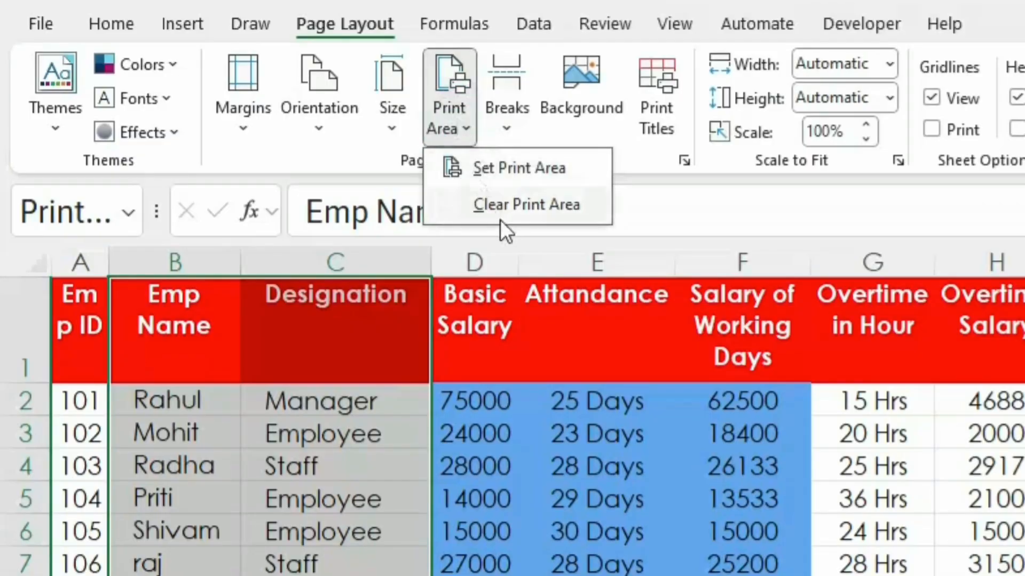
click(514, 204)
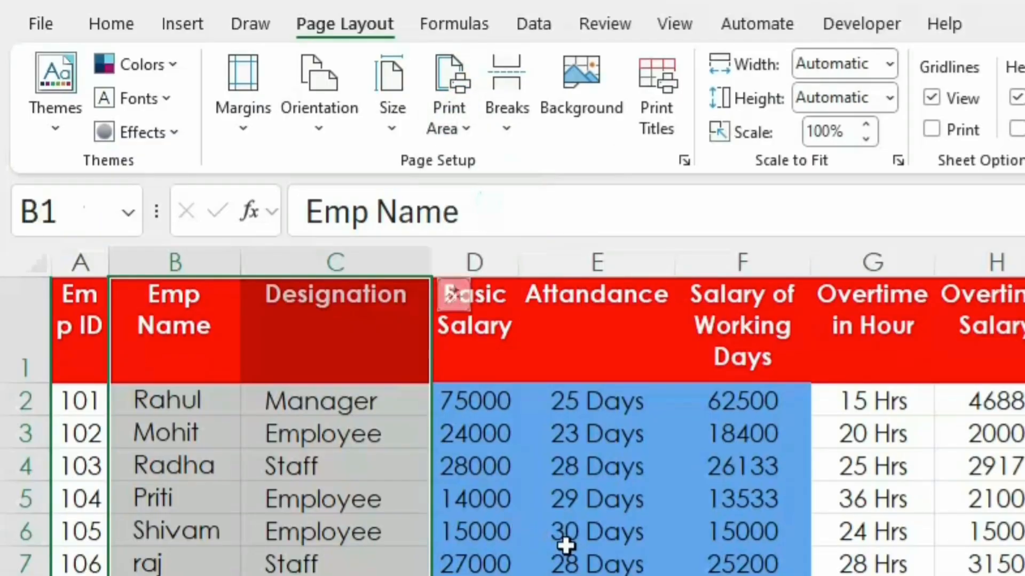
click(873, 575)
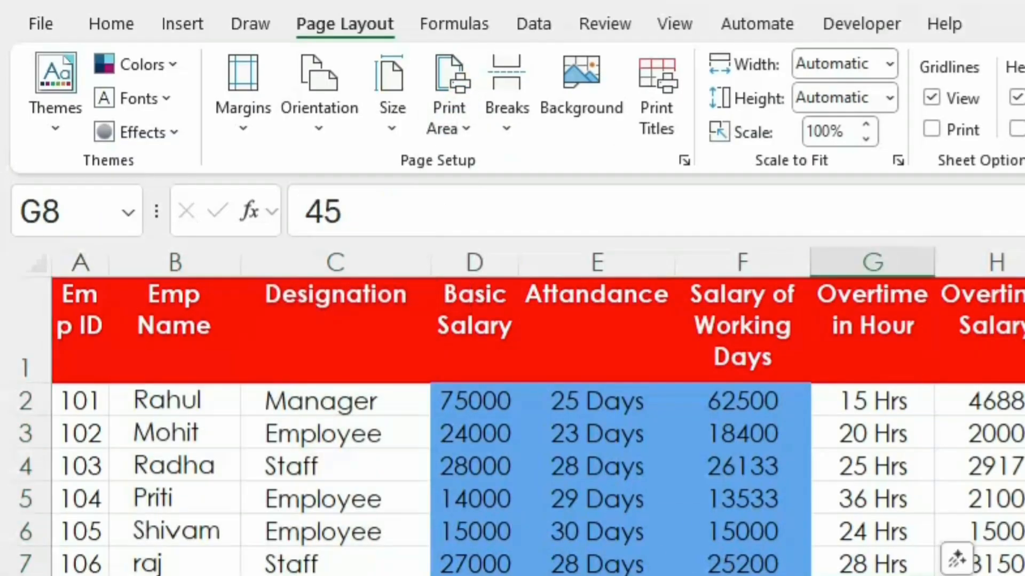
Step: Review both pages of the salary sheet in print preview, then return to the sheet
key(ctrl+p)
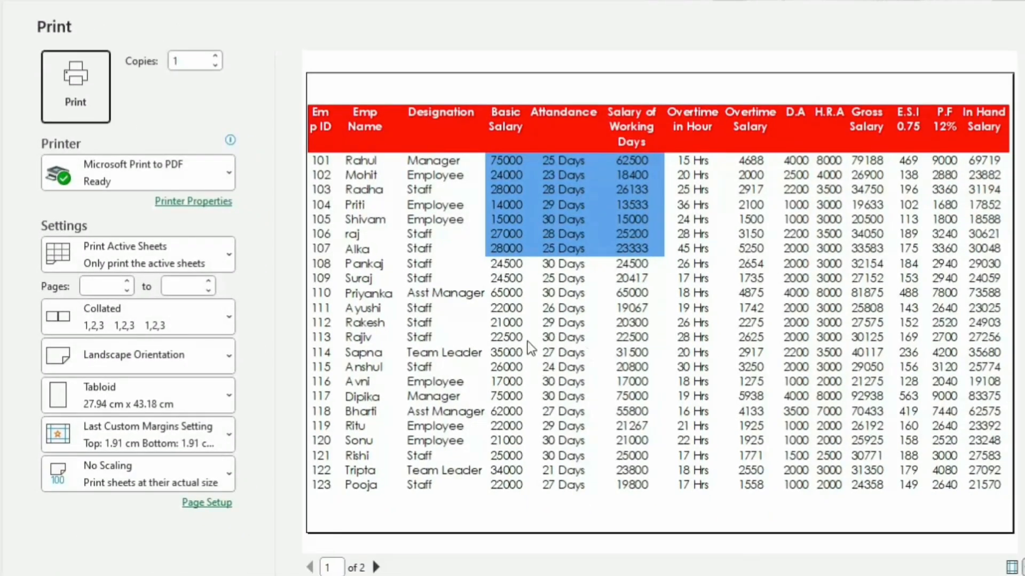
click(376, 568)
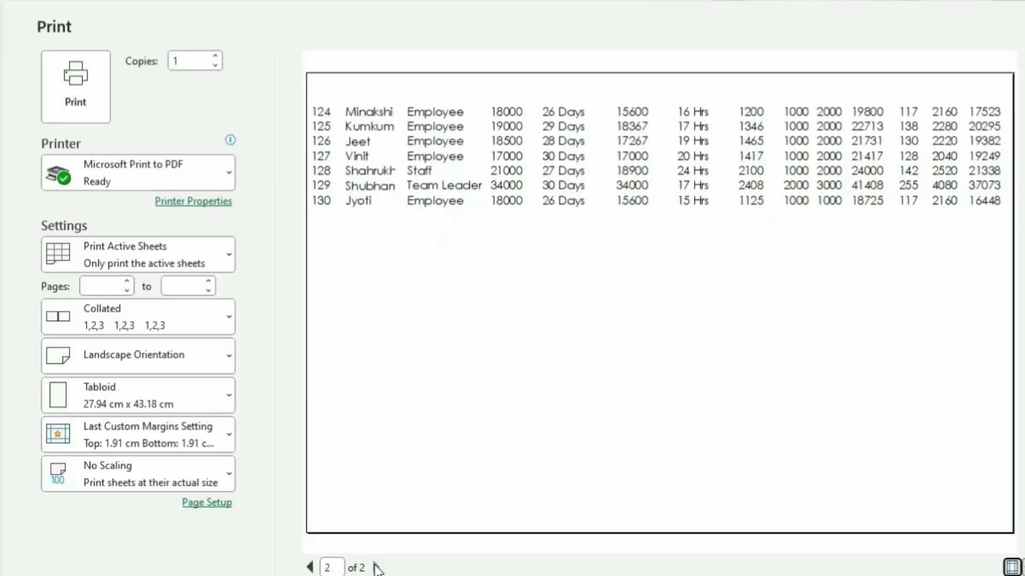
key(Escape)
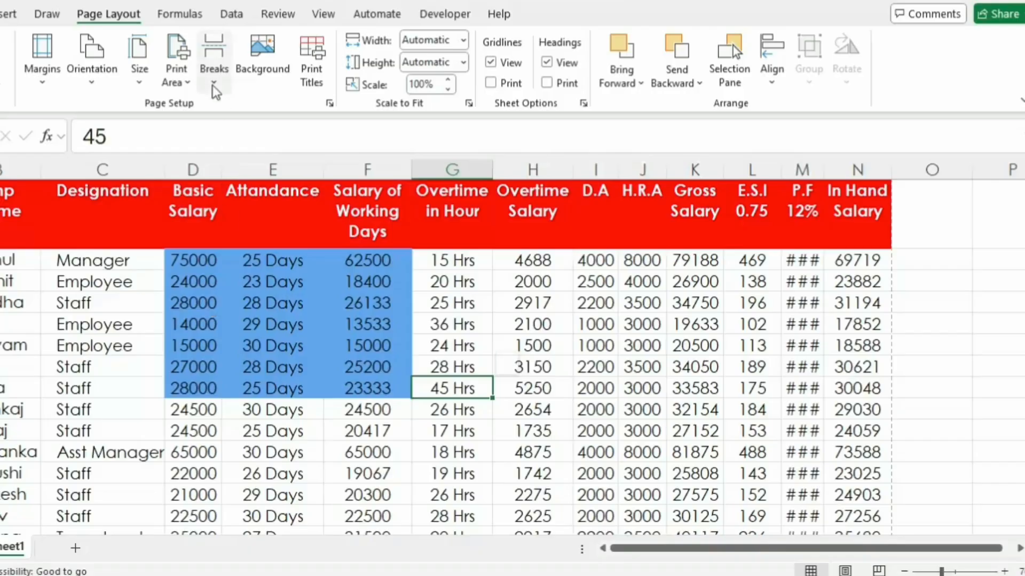
click(261, 58)
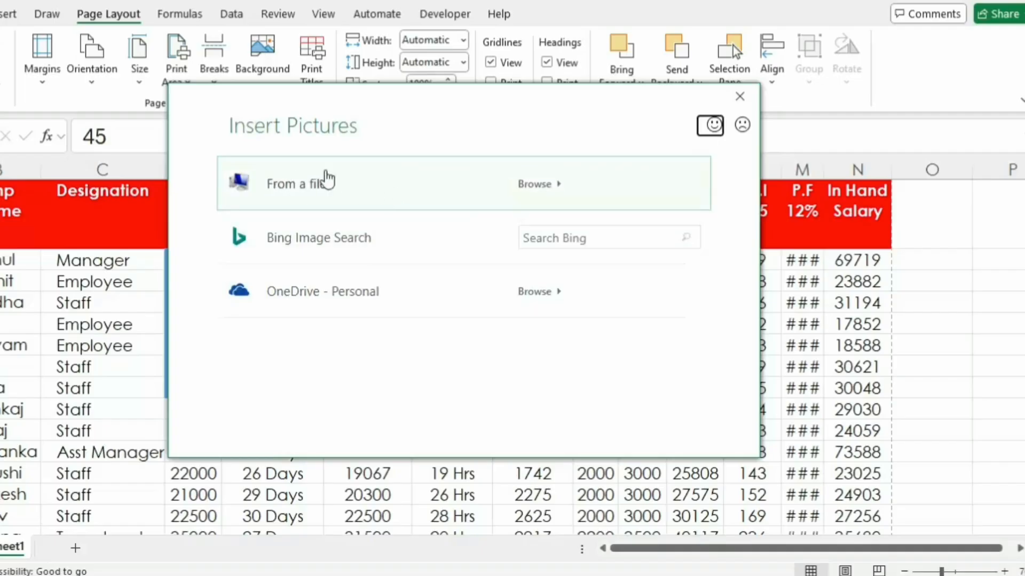
key(Escape)
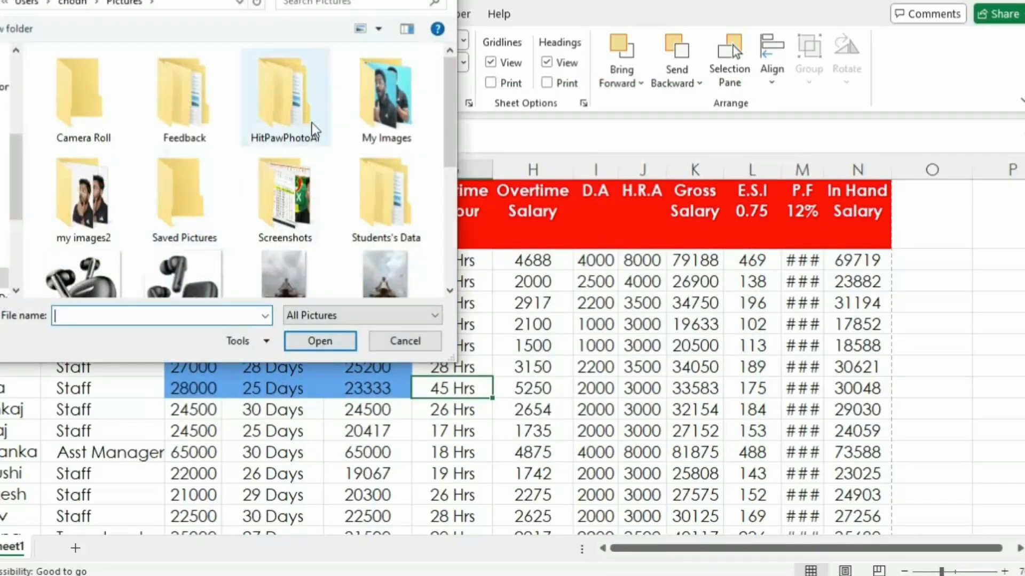
double_click(394, 105)
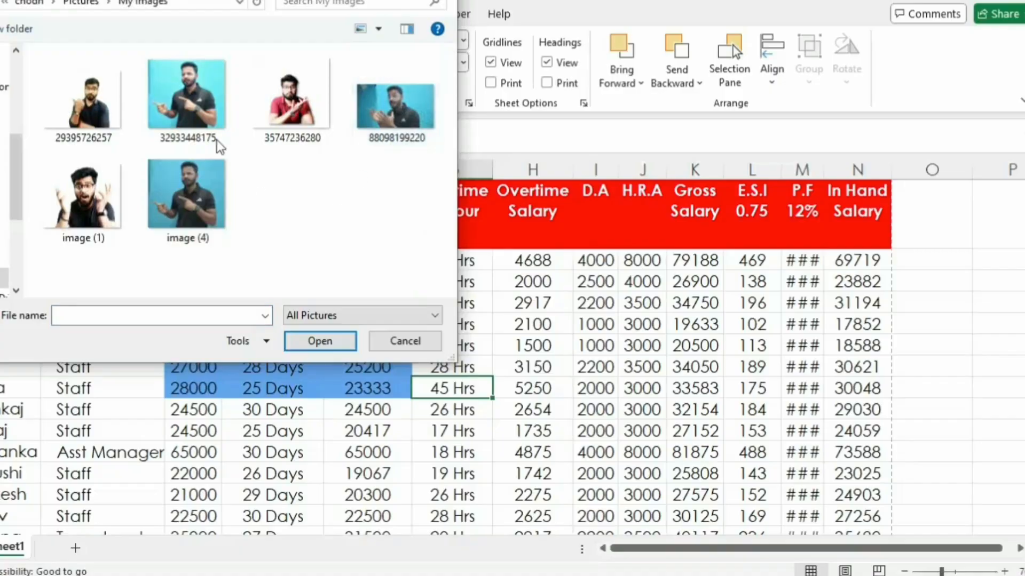
click(188, 99)
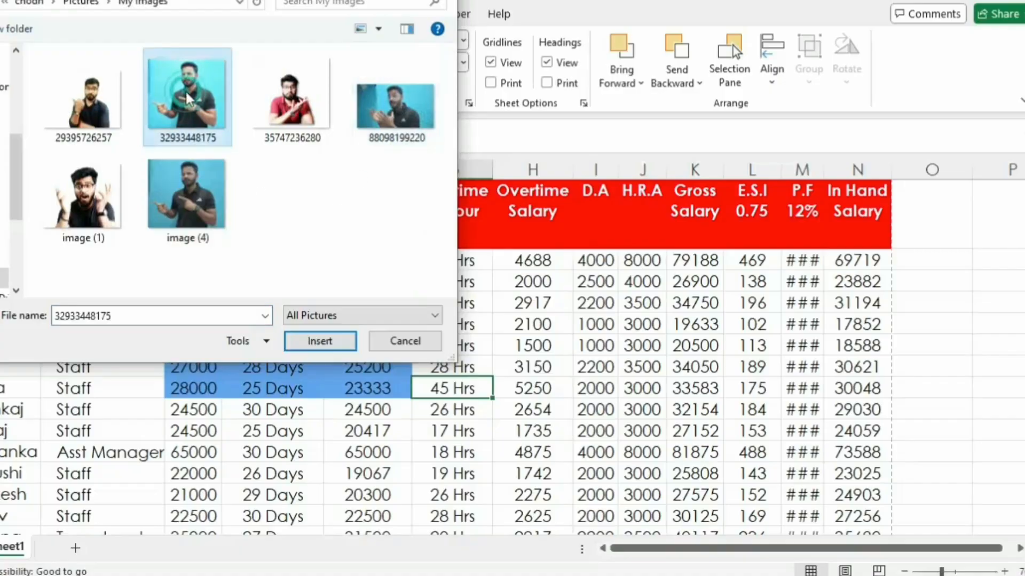
click(310, 343)
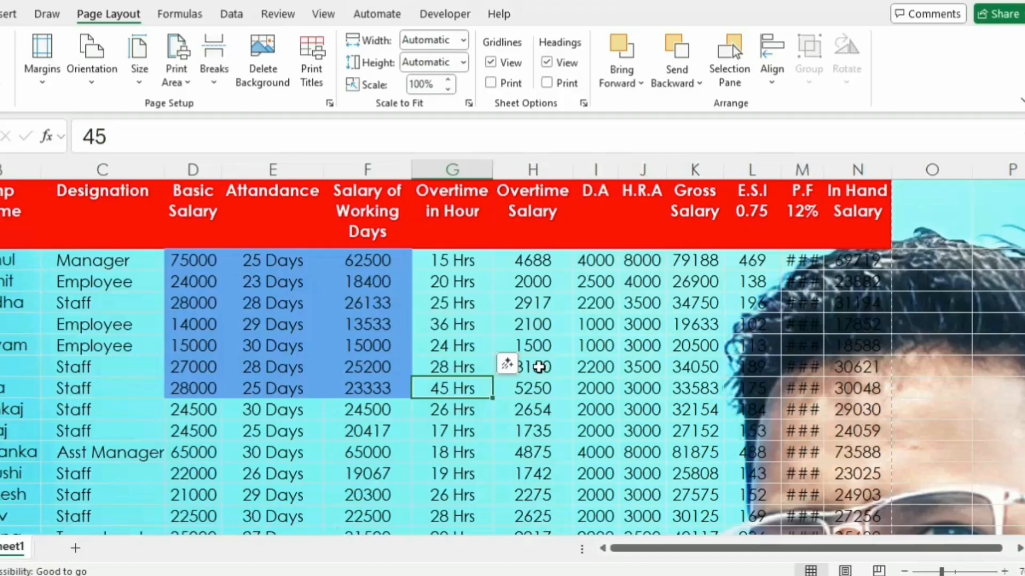
key(ctrl+p)
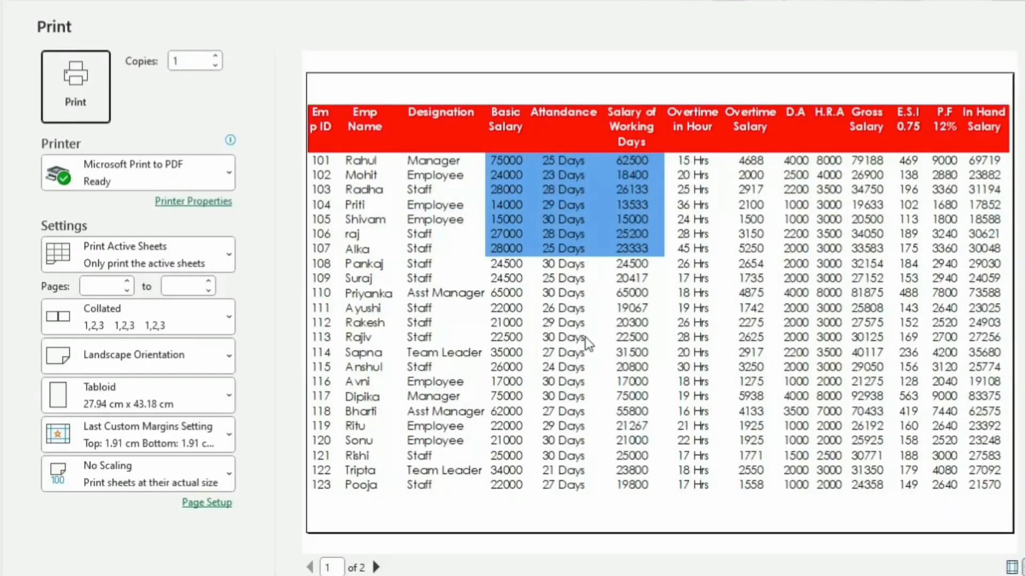
Step: Leave the print preview and delete the background picture from the salary sheet
key(Escape)
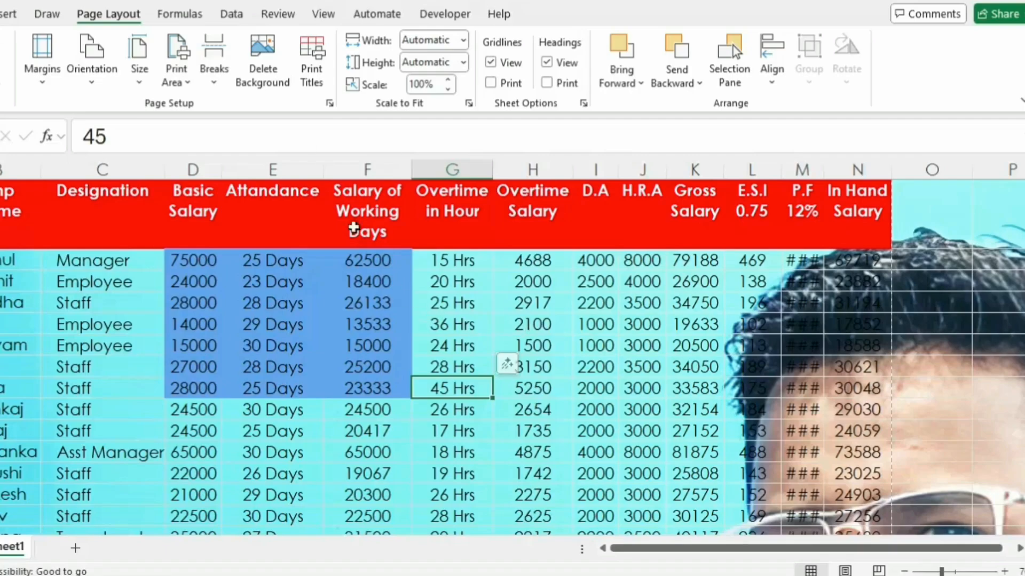
click(261, 60)
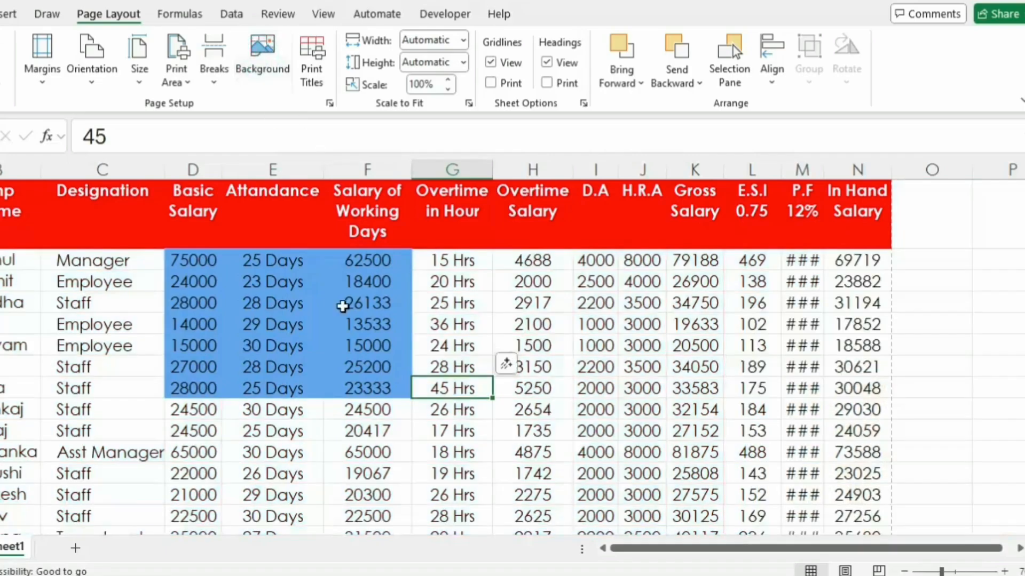
click(658, 366)
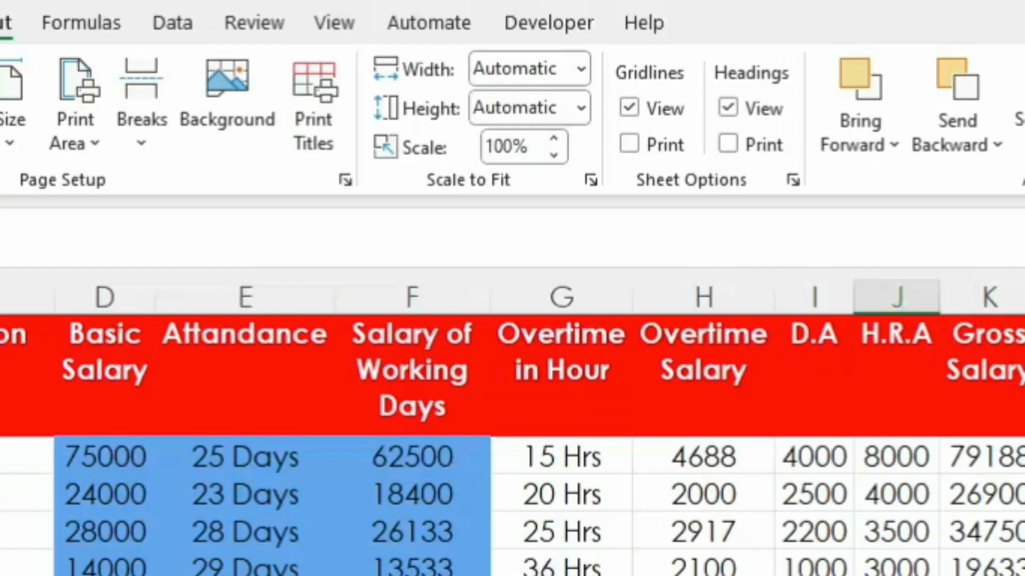
Step: Compare both pages of the salary sheet in print preview for the header row, and return to the sheet
key(ctrl+p)
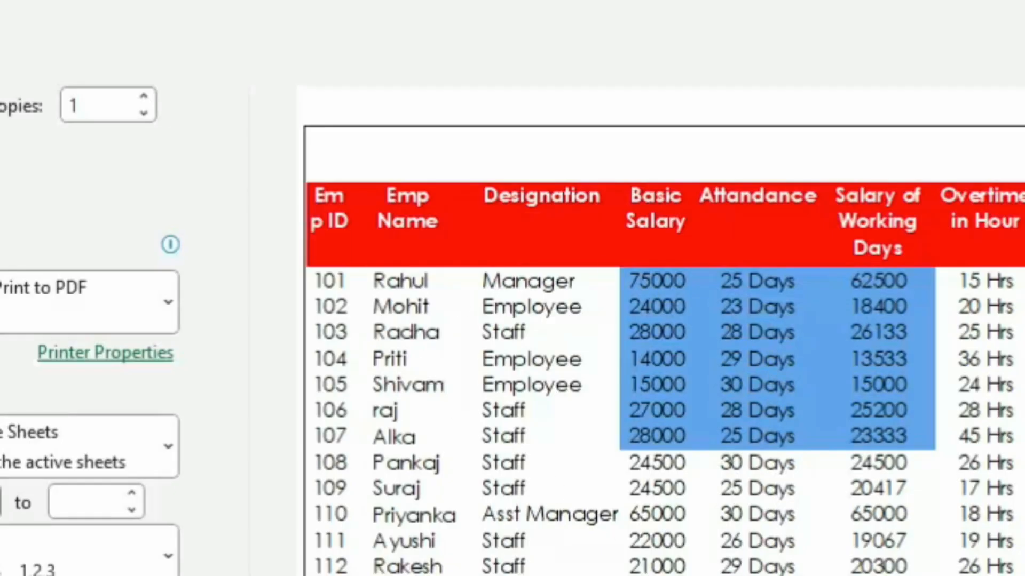
scroll(664, 331, down, 1)
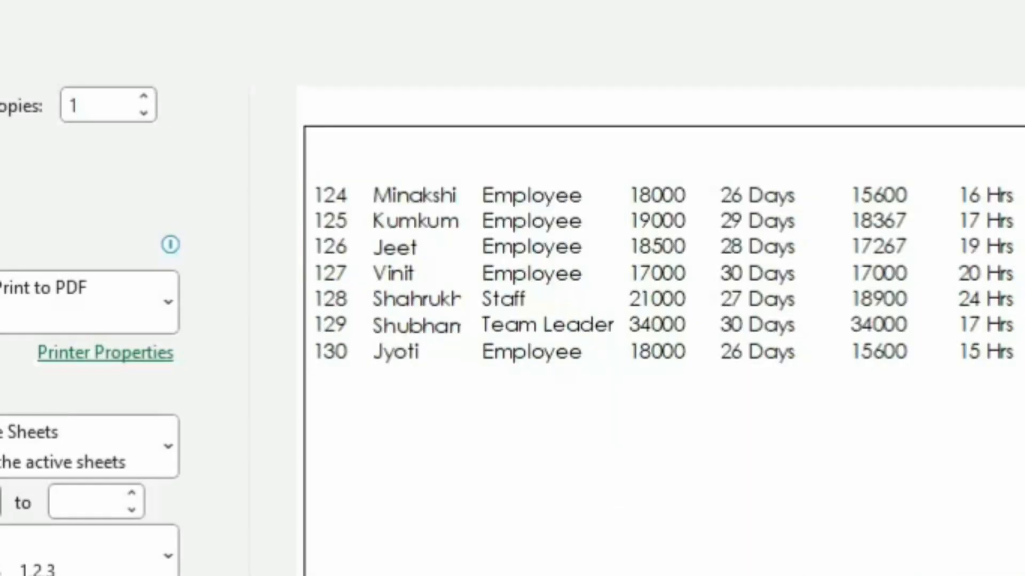
scroll(795, 270, up, 1)
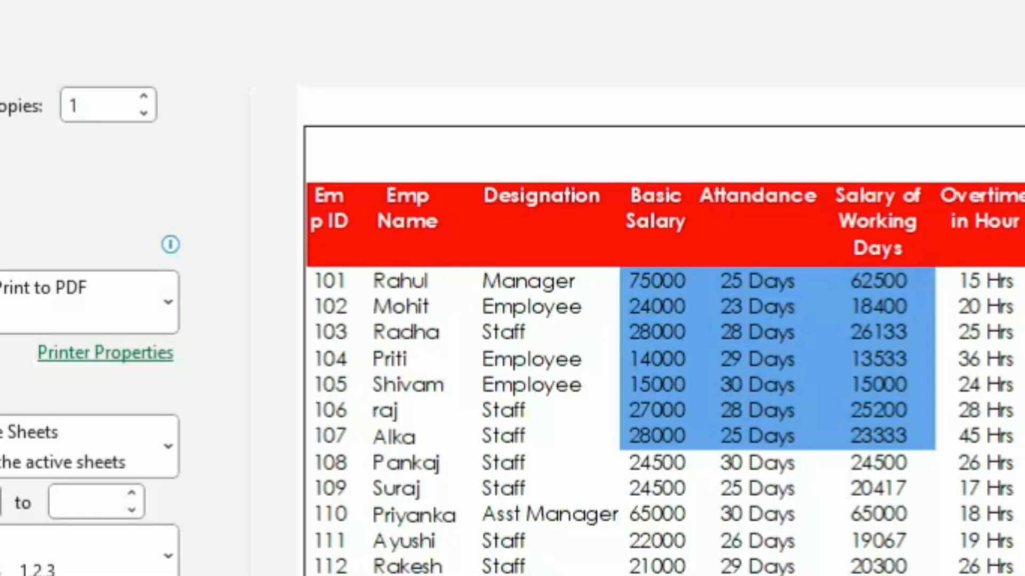
scroll(664, 353, down, 1)
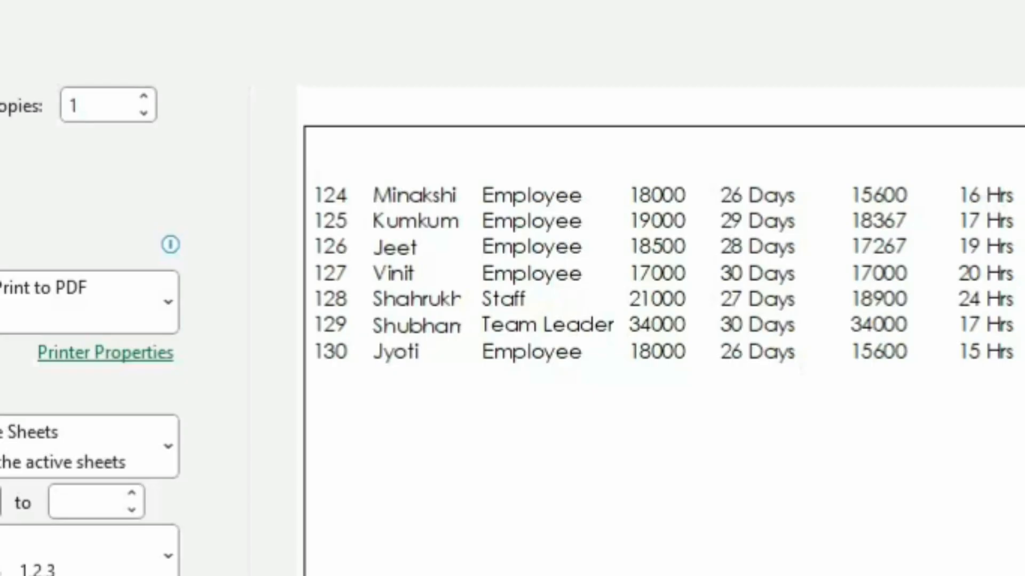
scroll(434, 299, up, 3)
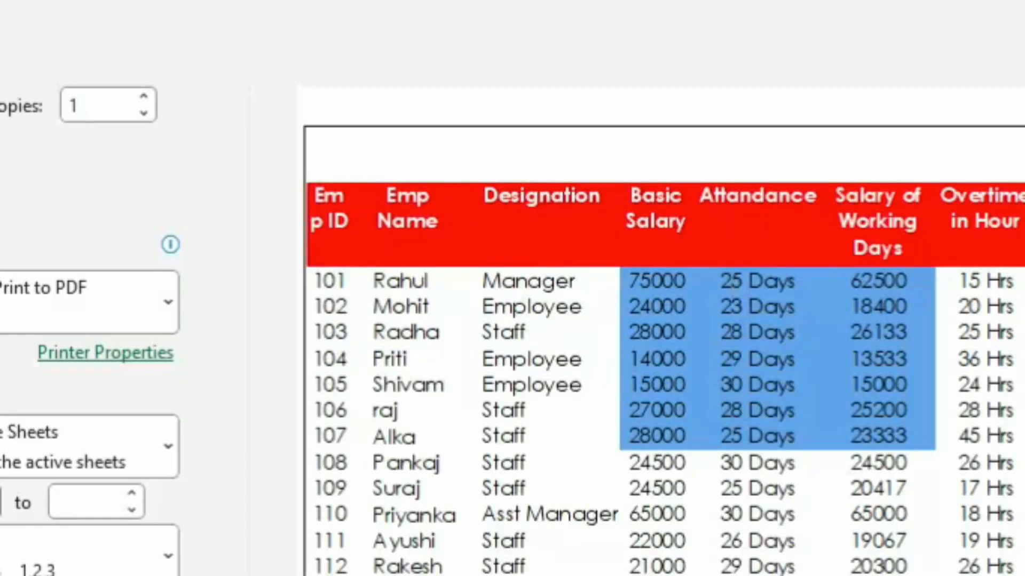
scroll(472, 368, down, 3)
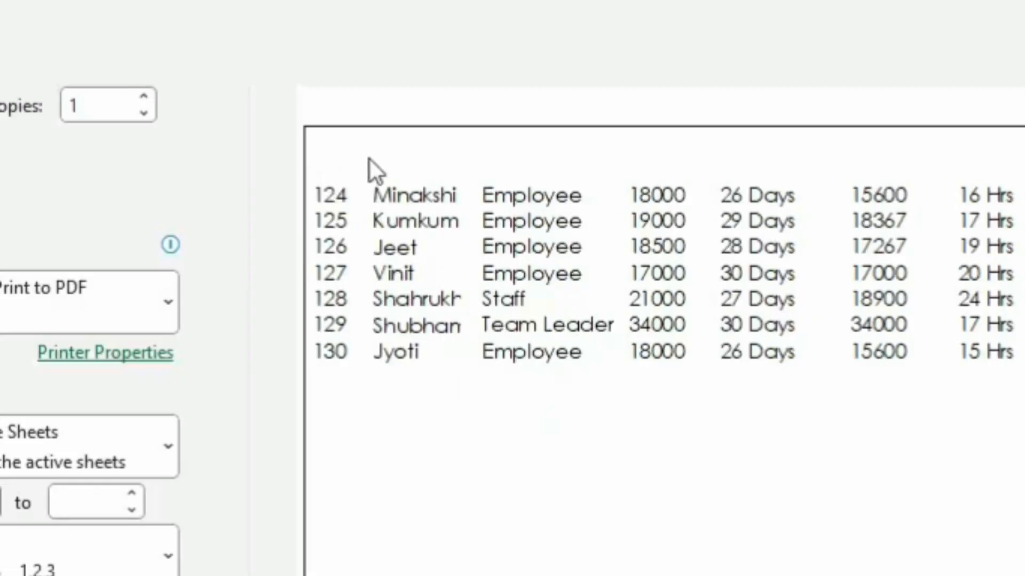
key(Escape)
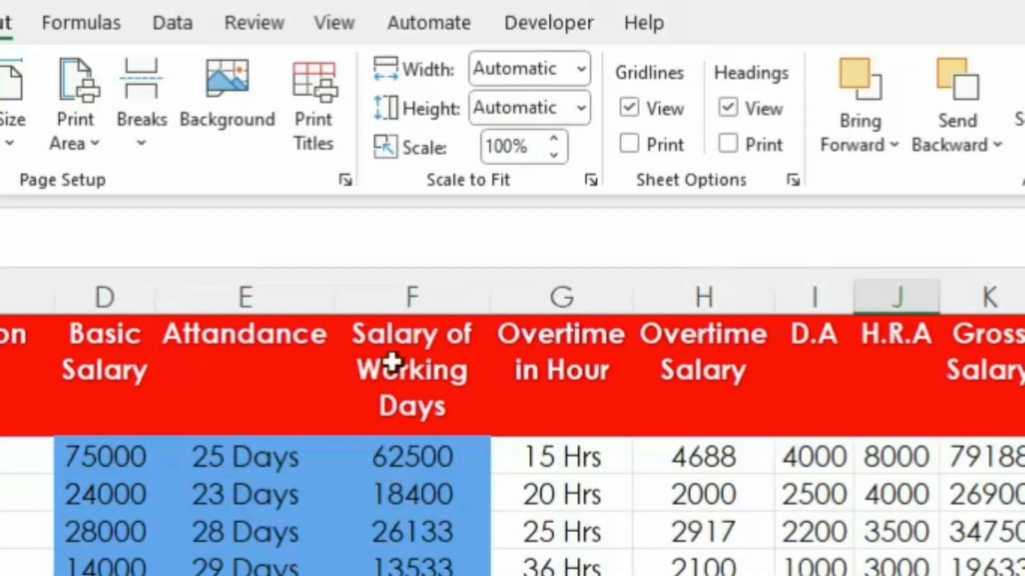
Step: Set header row 1 ($1:$1) to repeat at the top of every printed page and check the second page in print preview
click(326, 101)
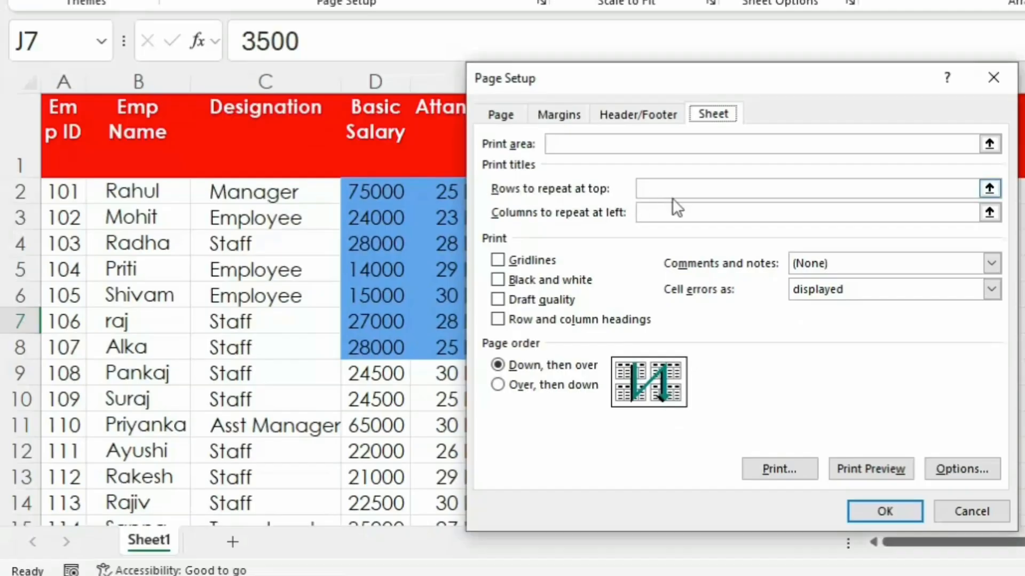
click(694, 194)
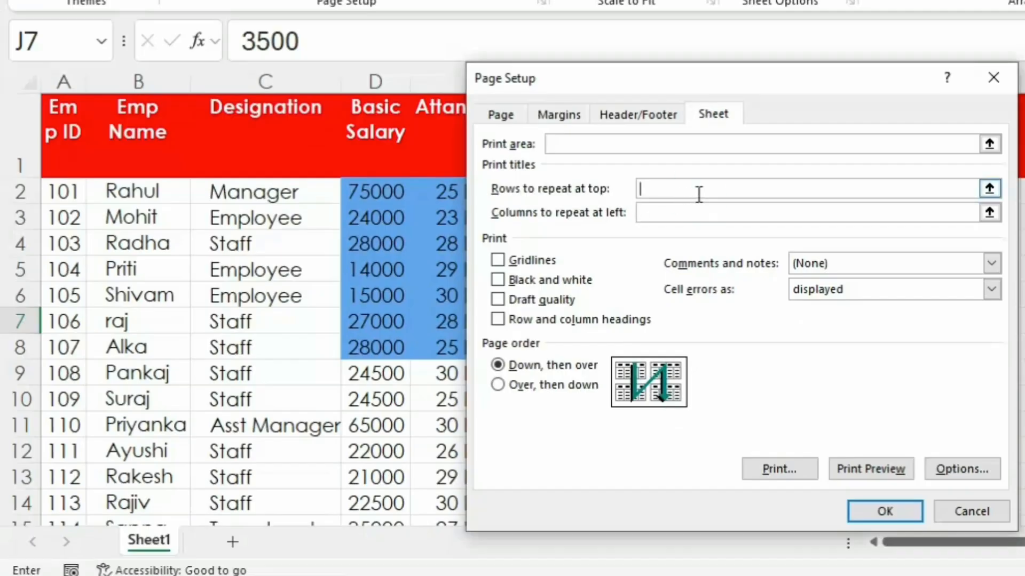
click(143, 126)
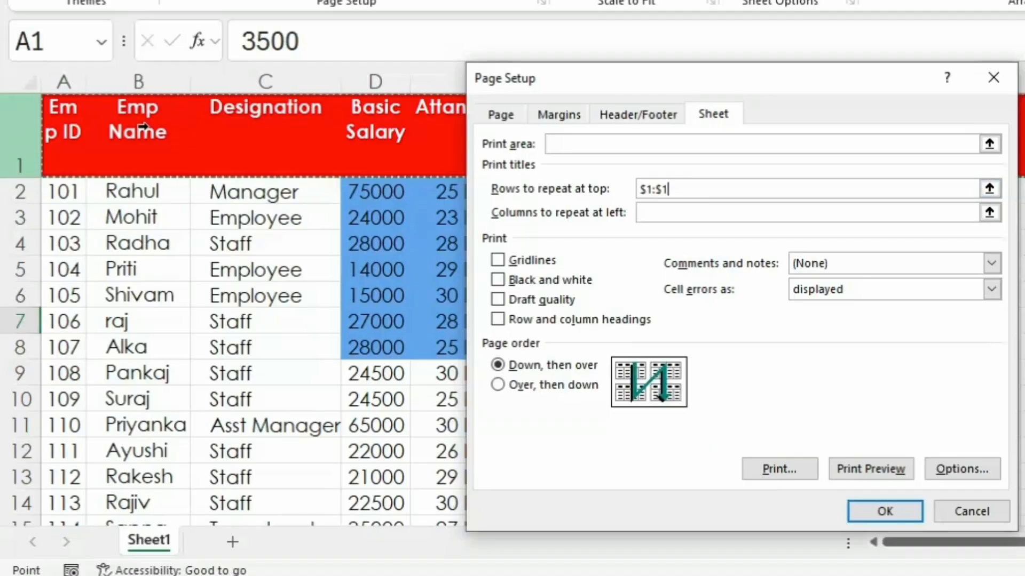
click(885, 469)
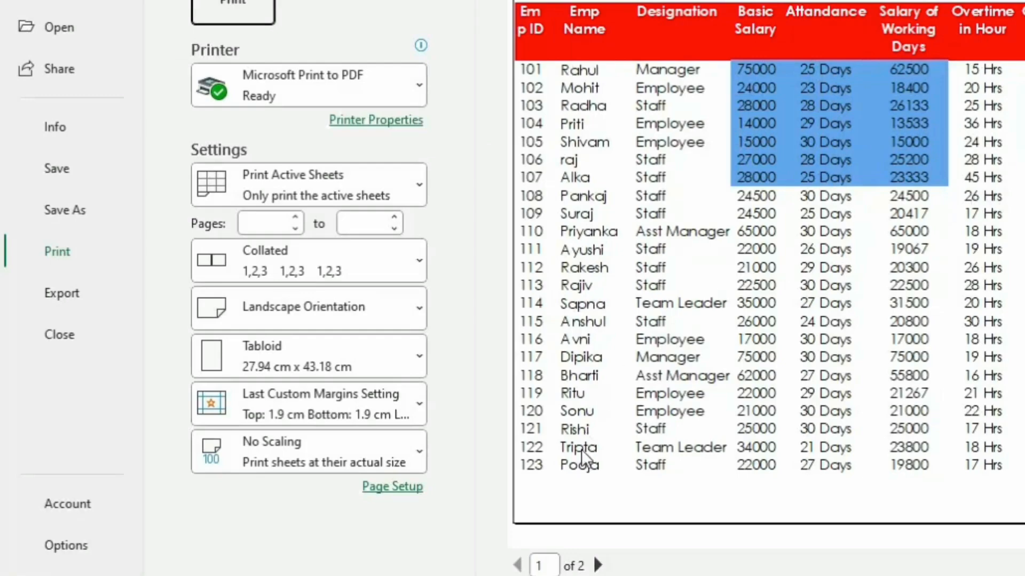
click(598, 565)
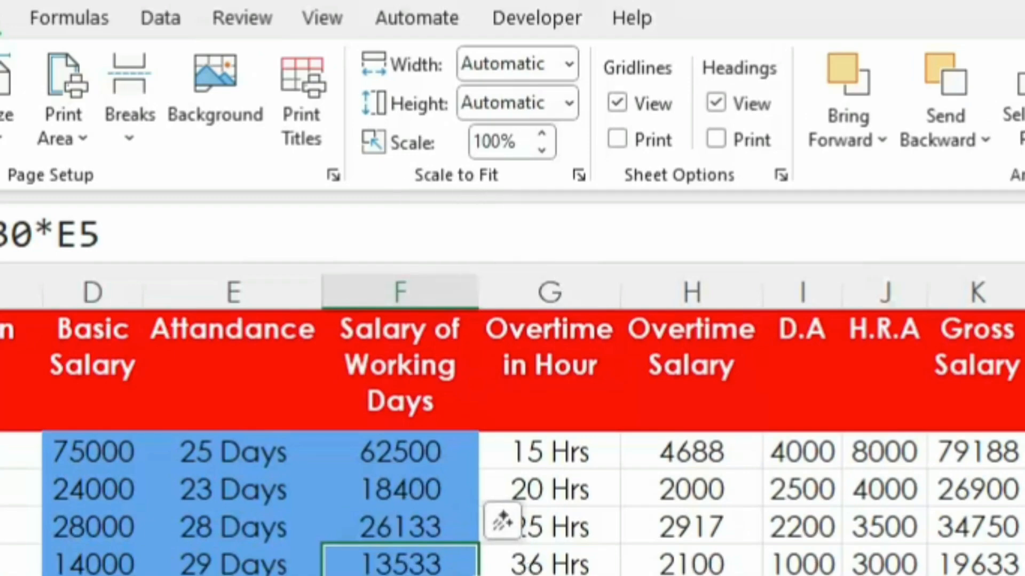
Step: Check the header row on both pages in print preview once more, and return to the sheet
click(688, 575)
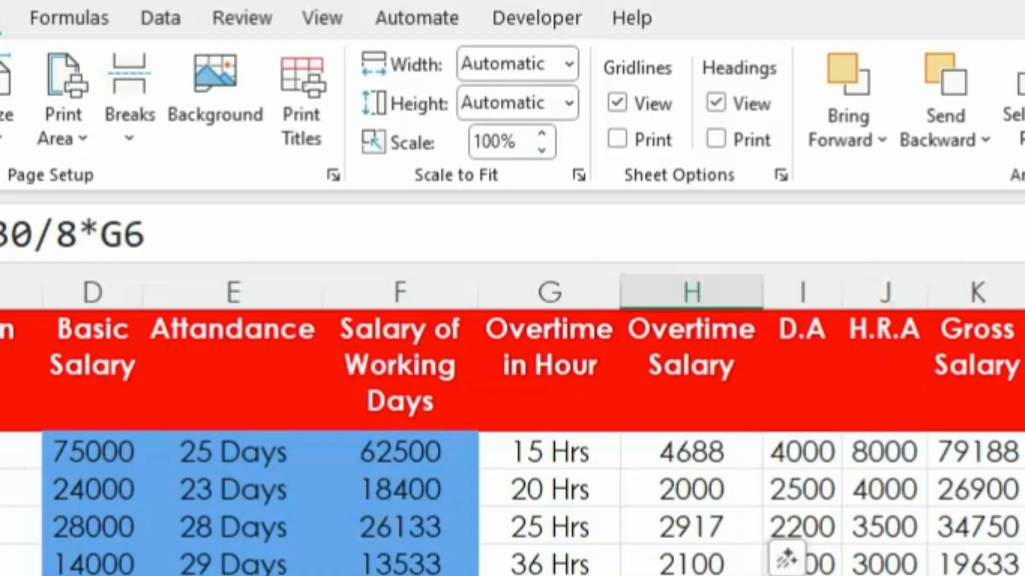
key(ctrl+p)
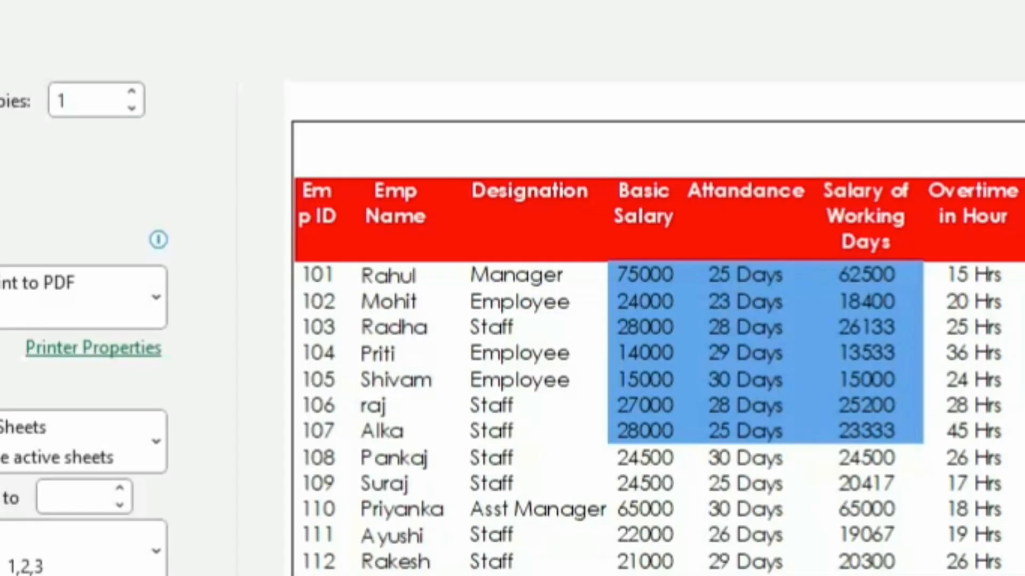
scroll(657, 352, down, 1)
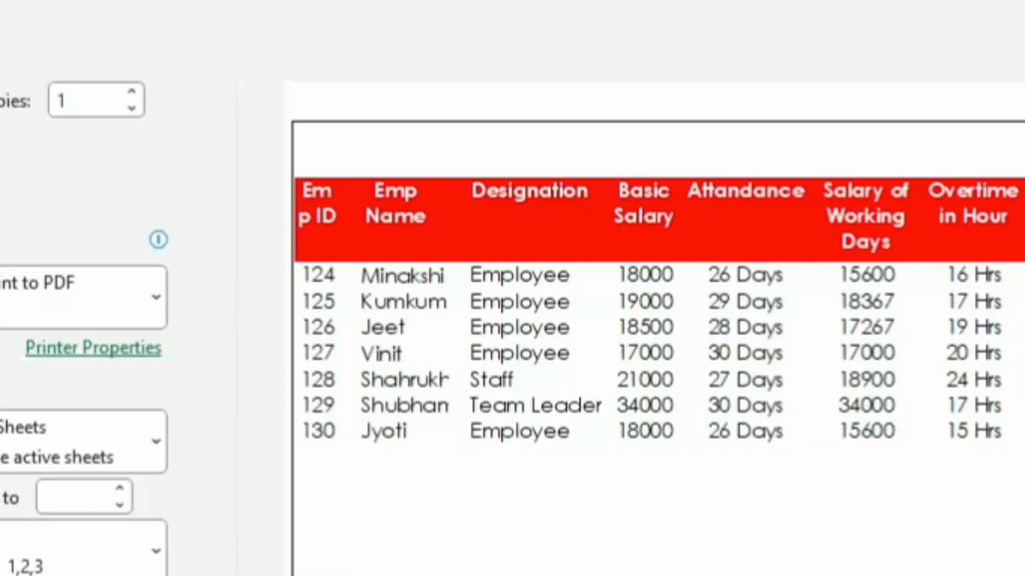
key(Escape)
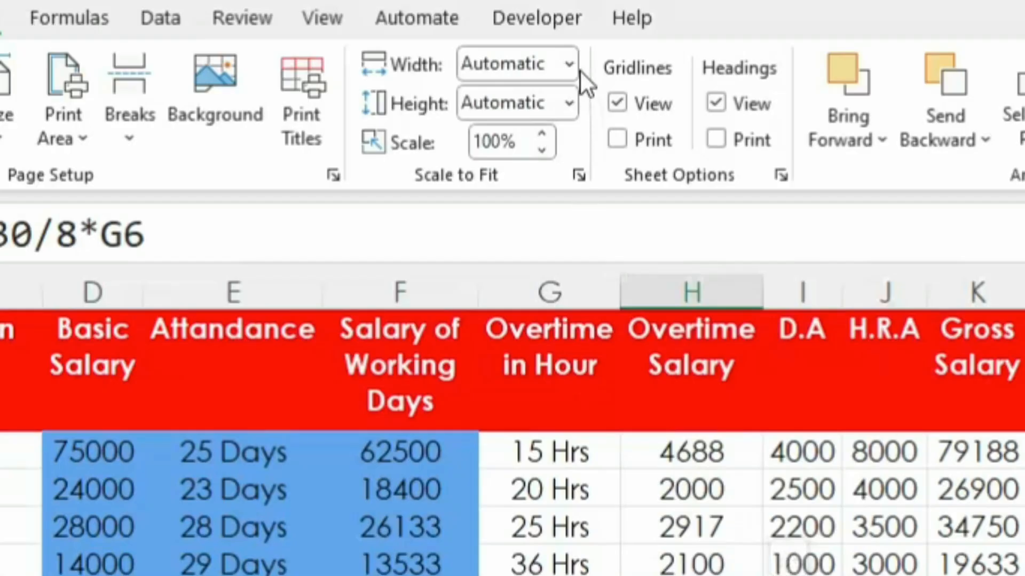
Step: Scale the printout to 1 page in width and 1 page in height, and check it in print preview
click(568, 63)
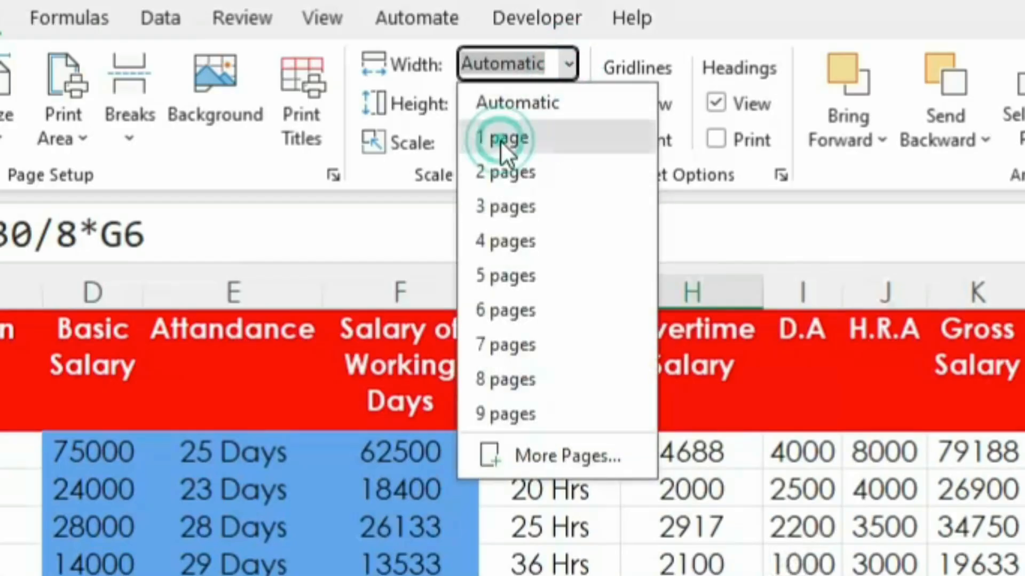
click(501, 140)
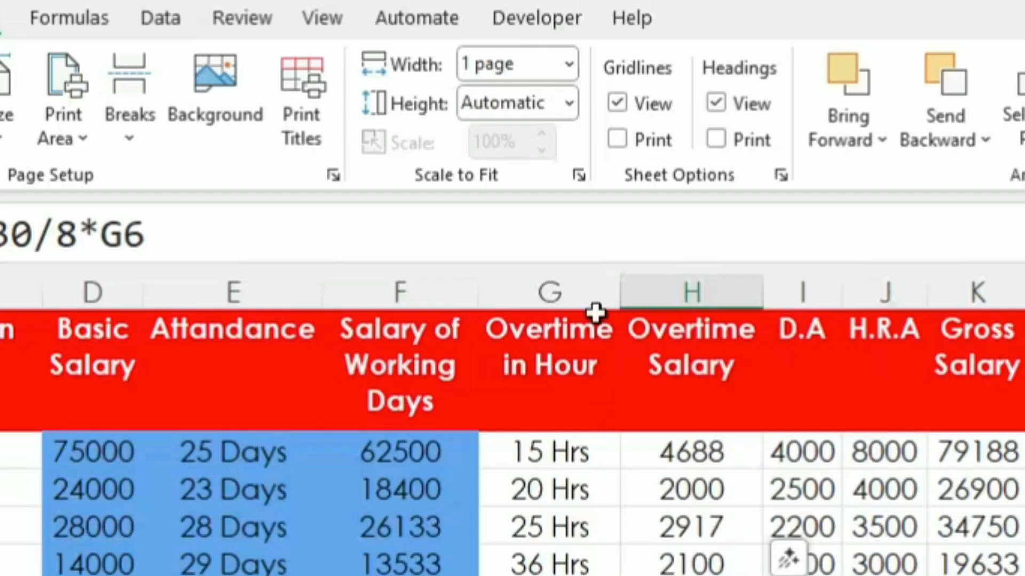
click(571, 102)
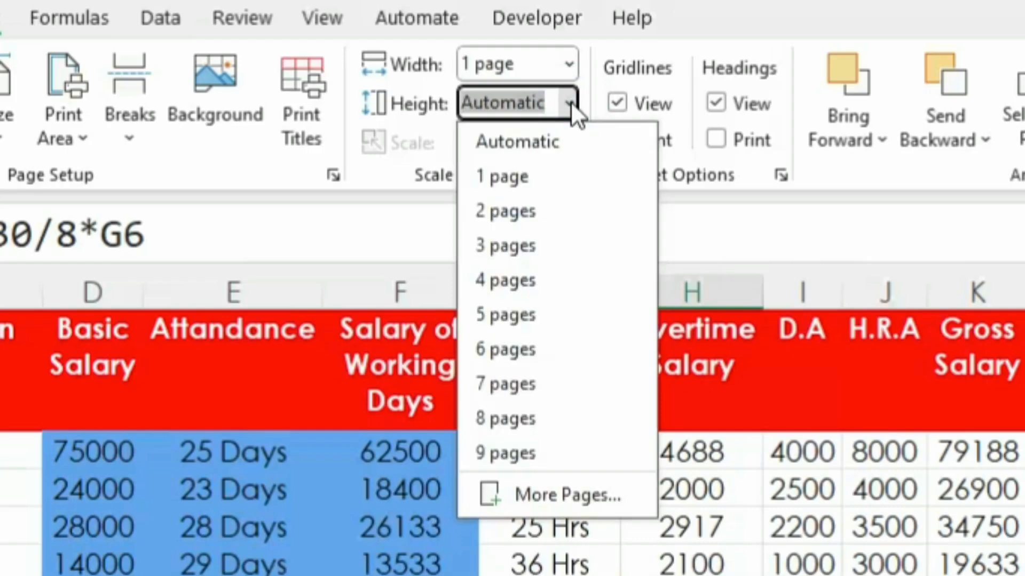
click(524, 180)
click(549, 575)
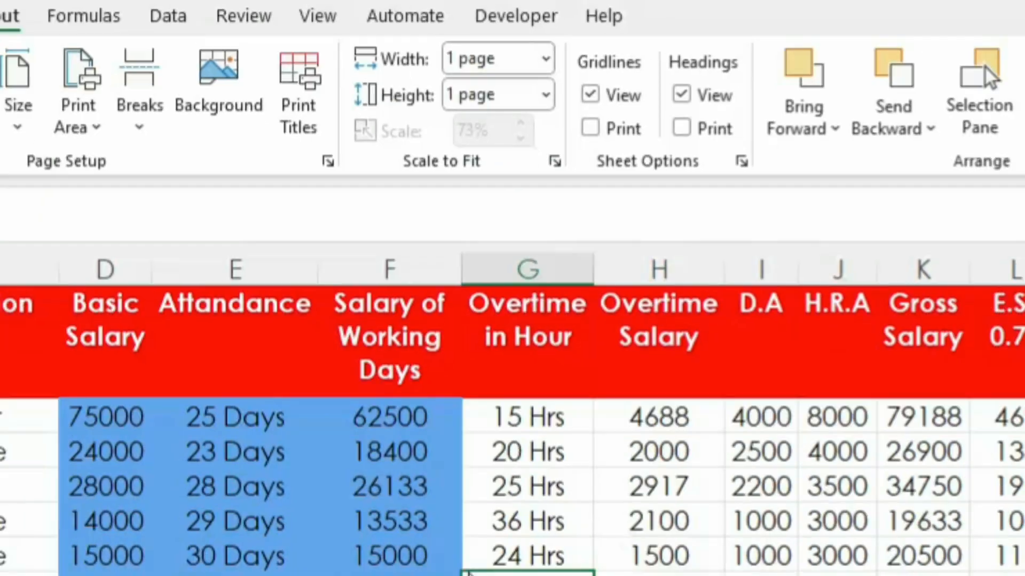
key(ctrl+p)
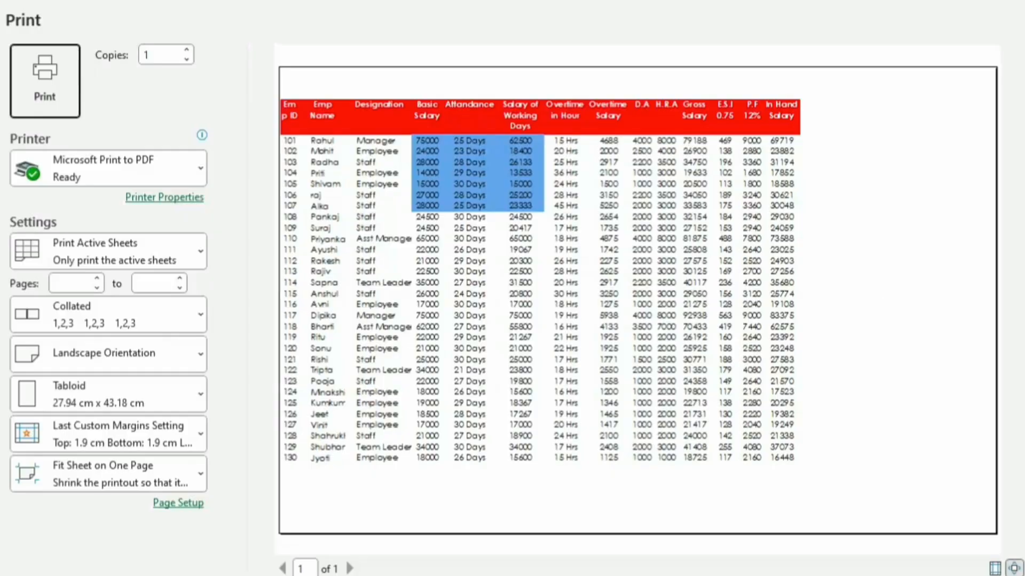
key(Escape)
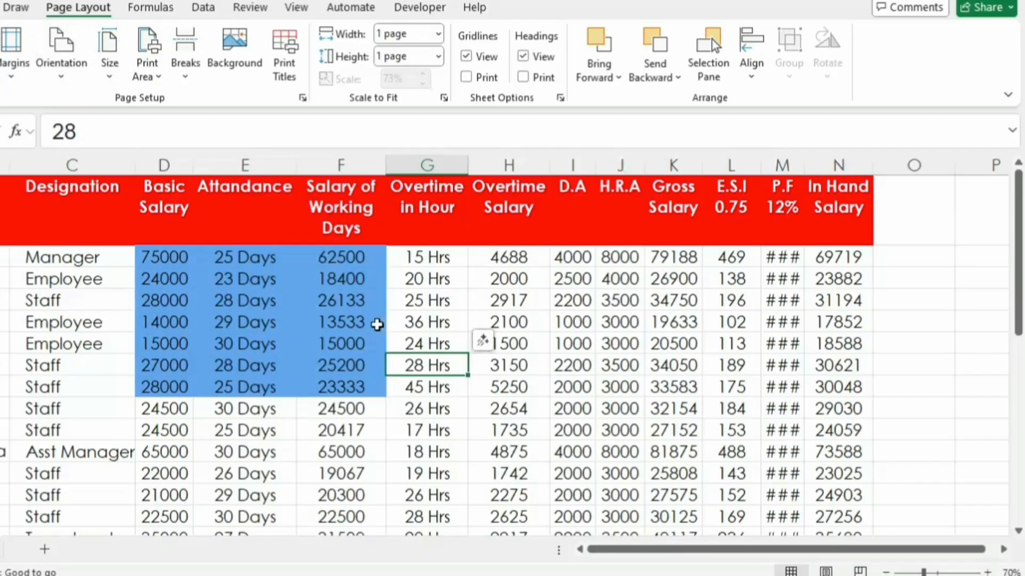
Step: Change the page layout to Normal margins, Portrait orientation and Letter paper size
click(12, 69)
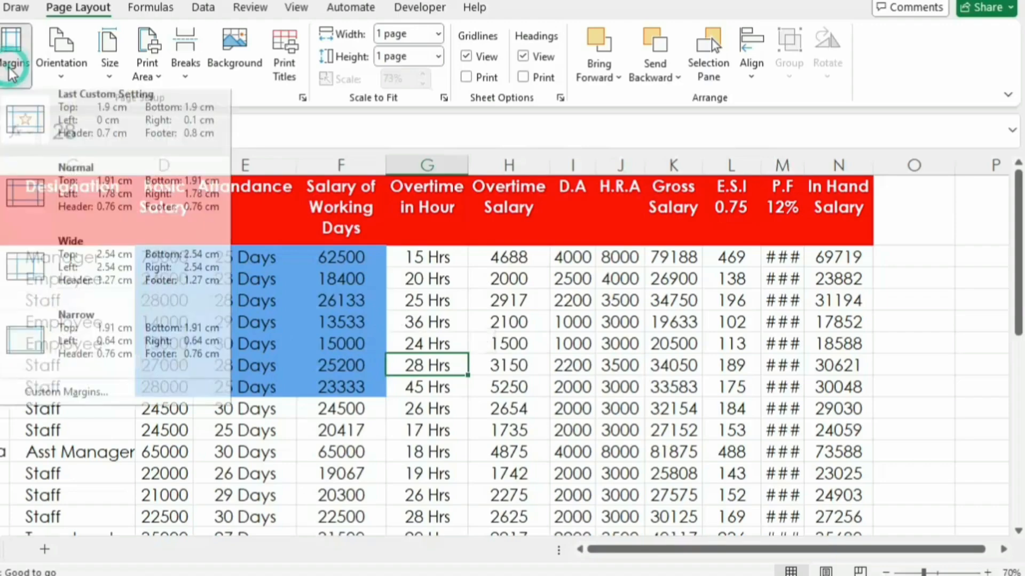
click(99, 206)
click(61, 66)
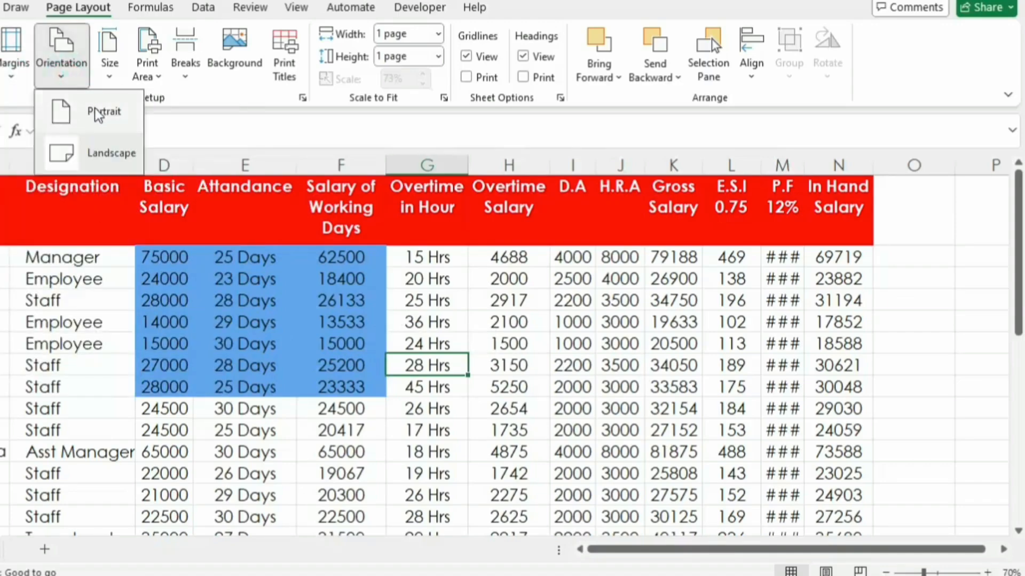
click(88, 111)
click(111, 70)
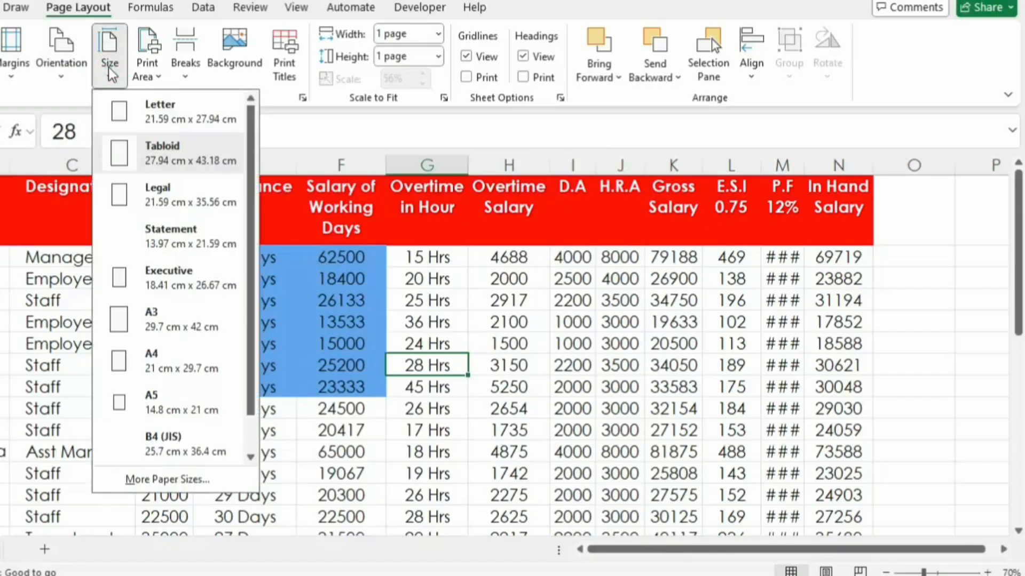
click(160, 104)
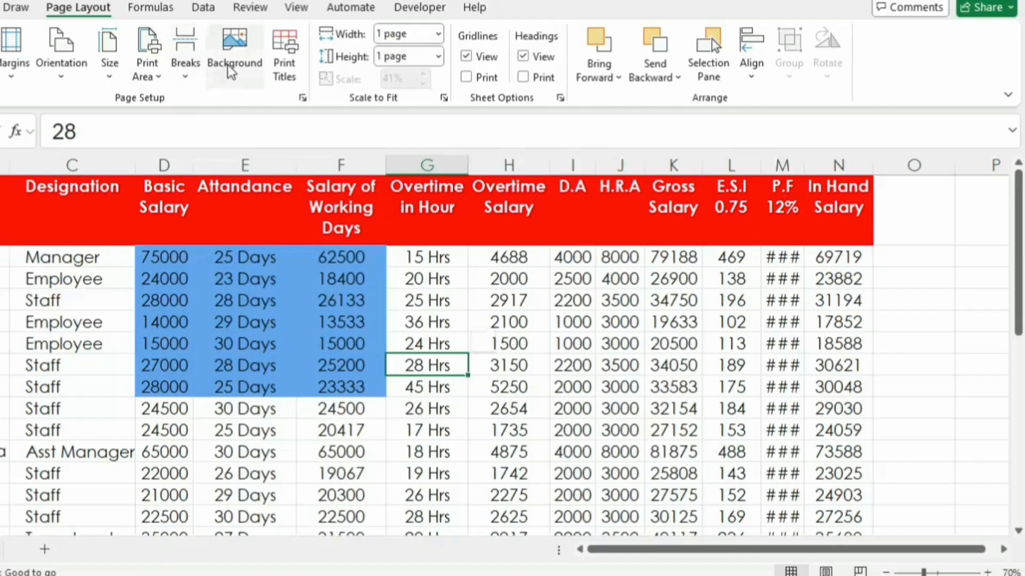
Step: Remove row 1 from the rows to repeat at top, and inspect the zoomed page in print preview
click(284, 63)
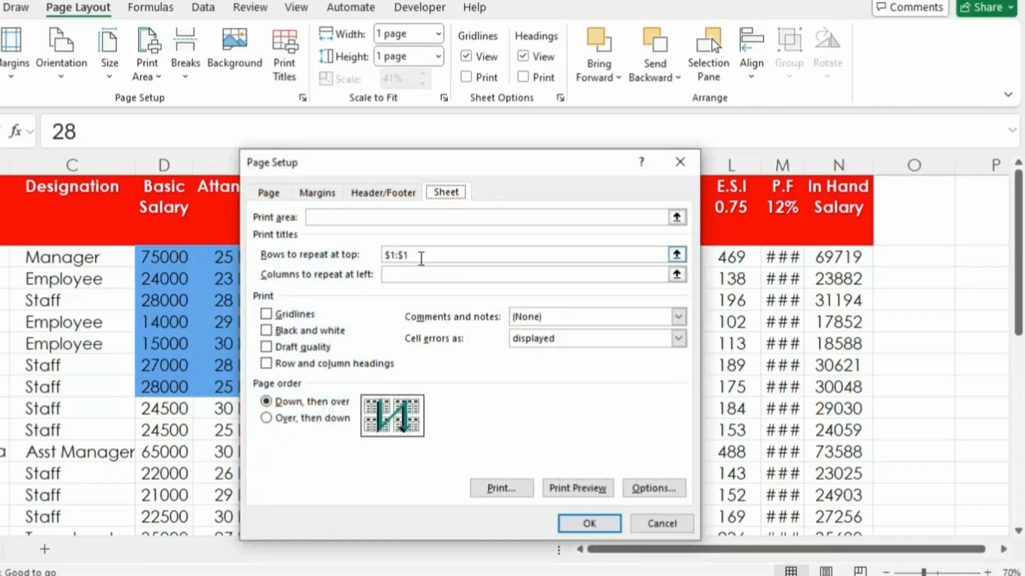
drag(419, 256, 360, 256)
key(BackSpace)
click(583, 490)
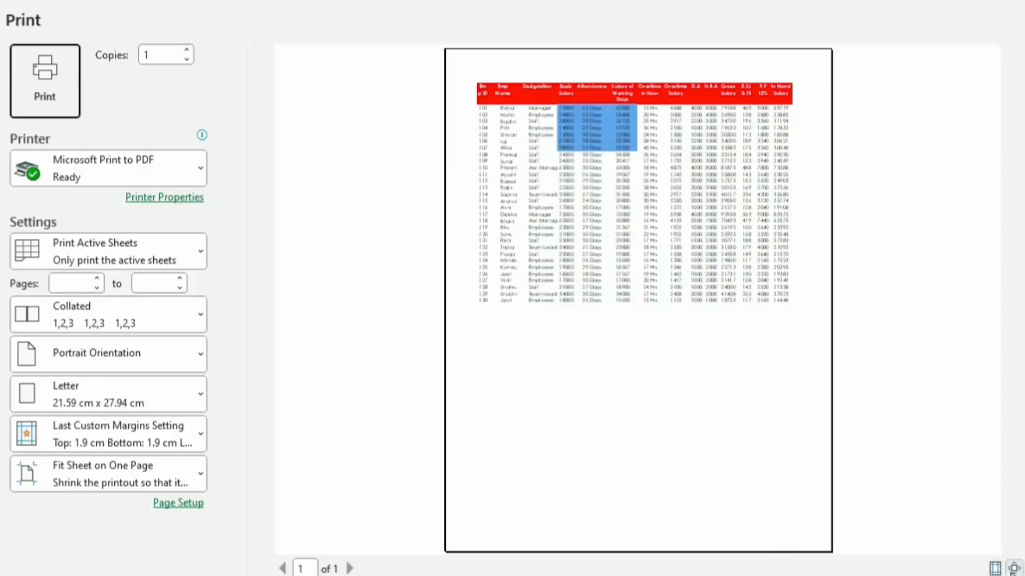
click(1015, 568)
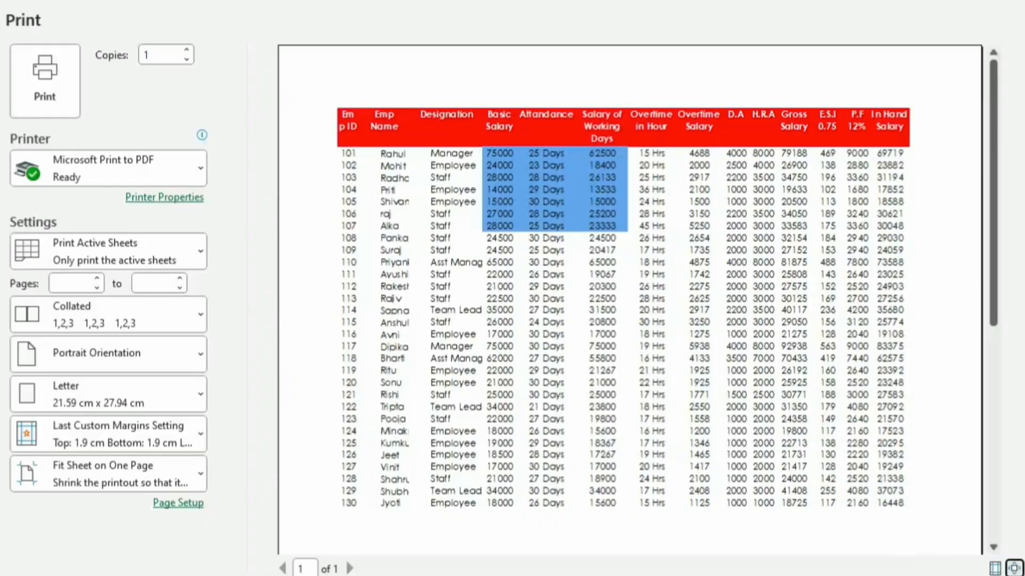
key(Escape)
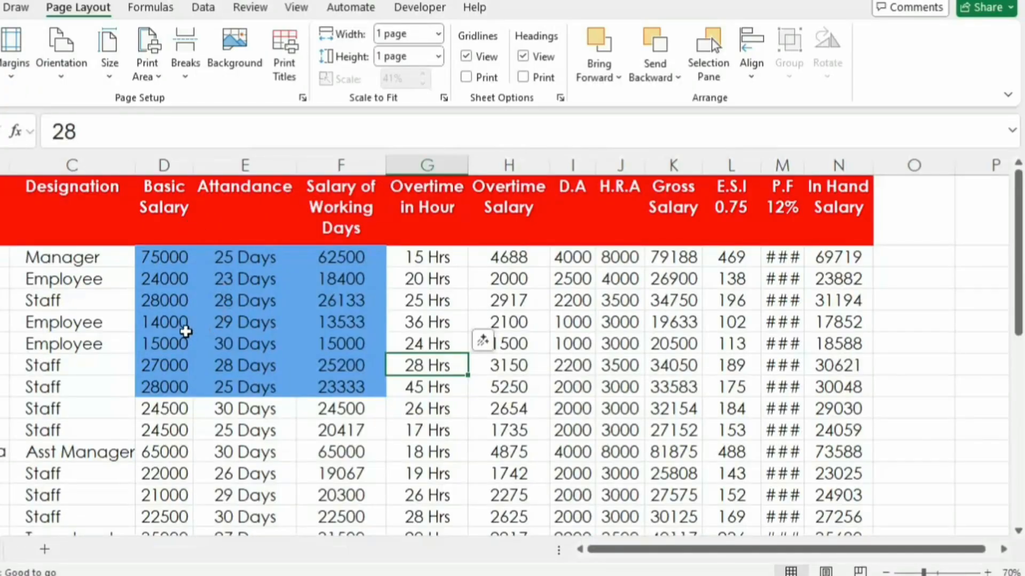
click(572, 343)
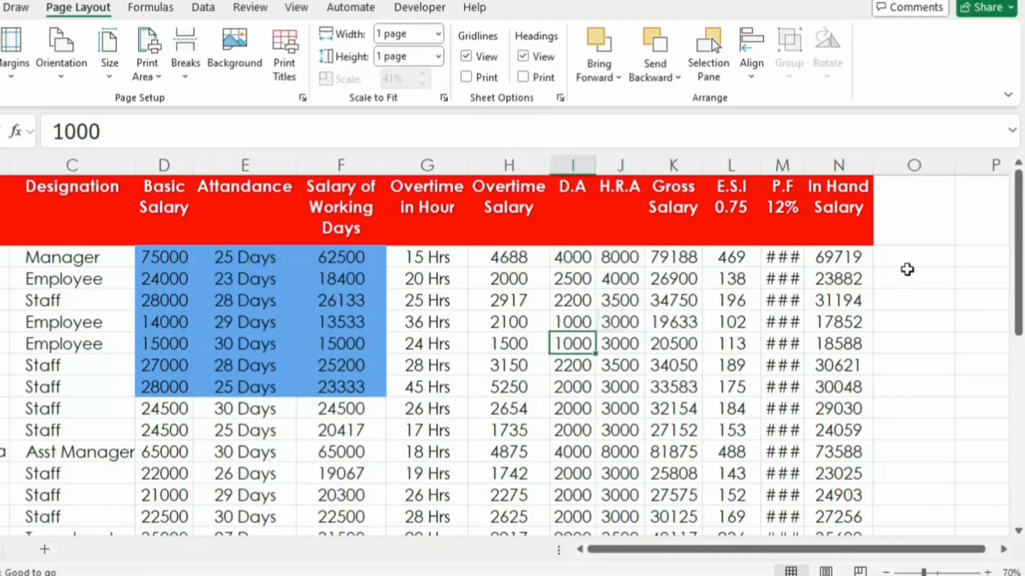
Step: Hide the worksheet gridlines and show them again, and do the same with the row and column headings
drag(906, 270, 993, 353)
click(537, 361)
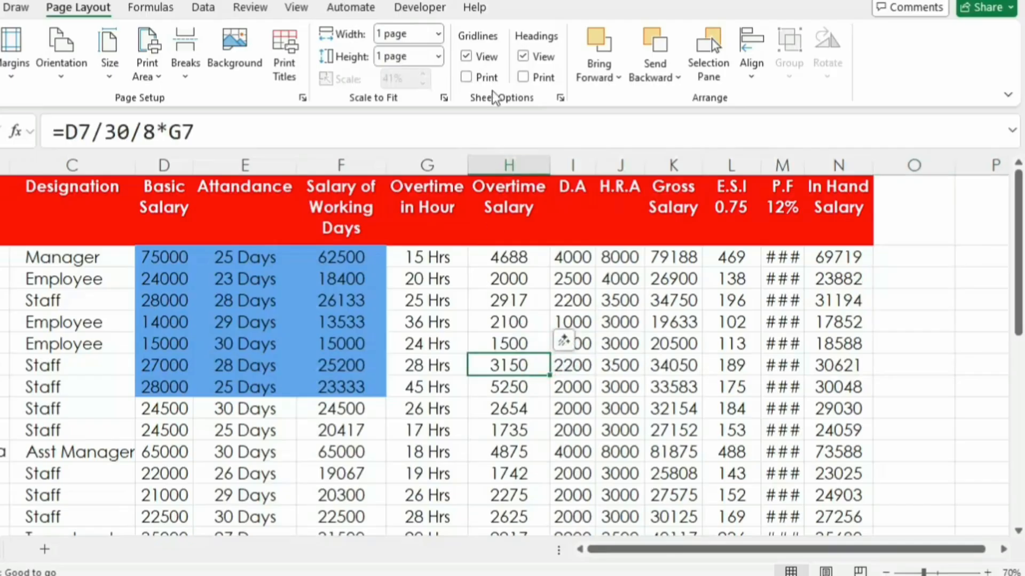
click(466, 56)
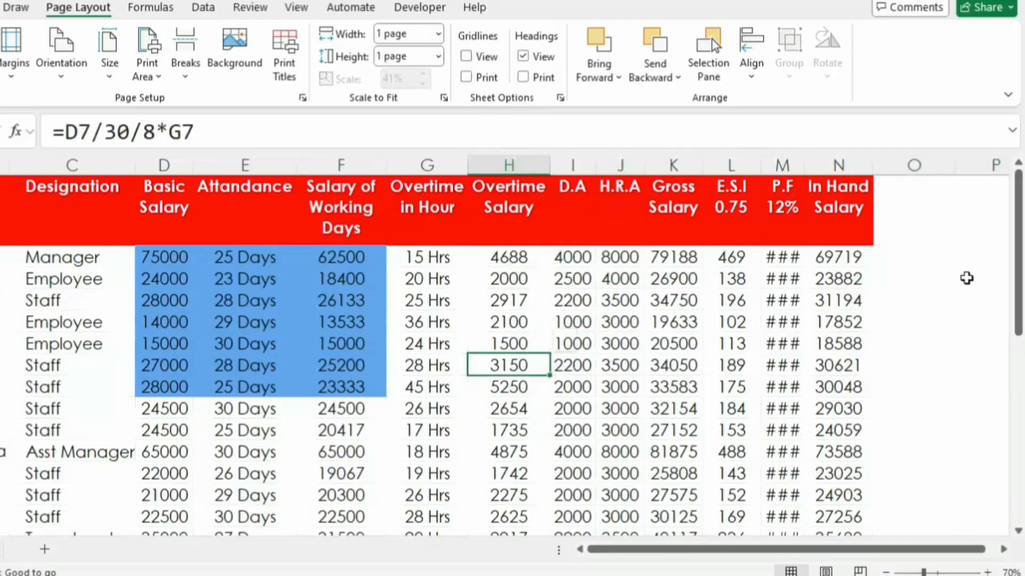
drag(915, 257, 307, 418)
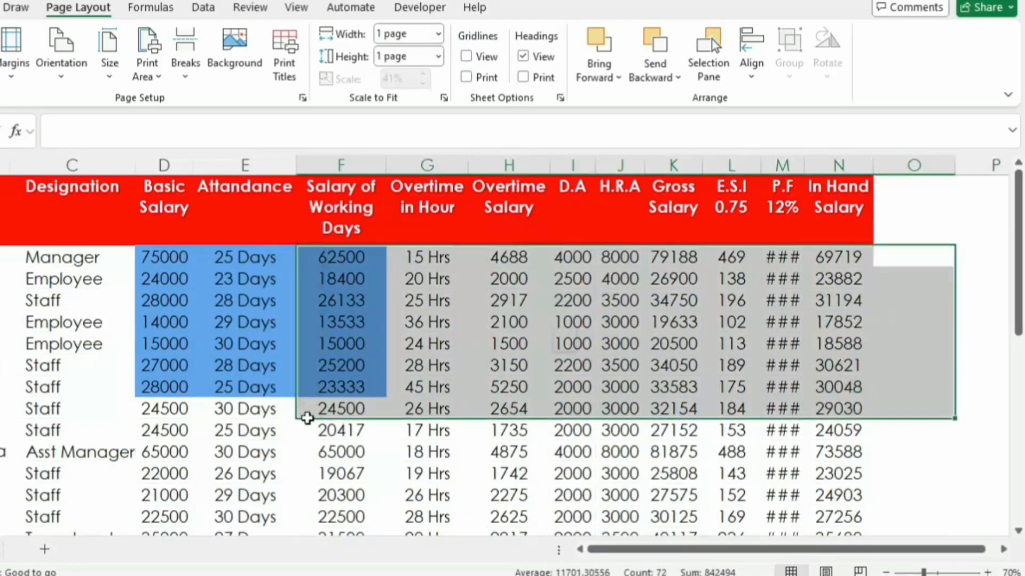
click(514, 352)
click(465, 56)
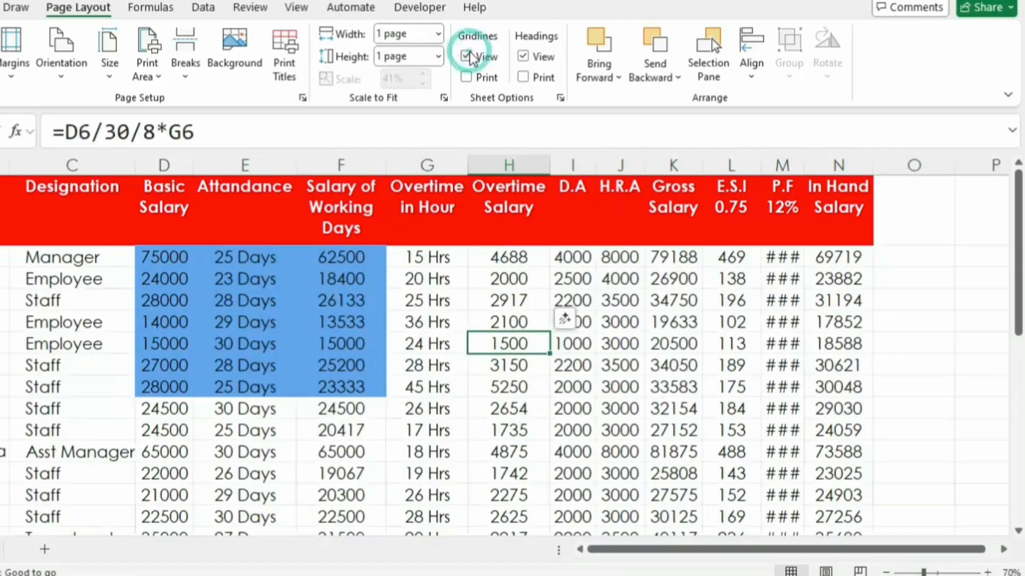
click(524, 56)
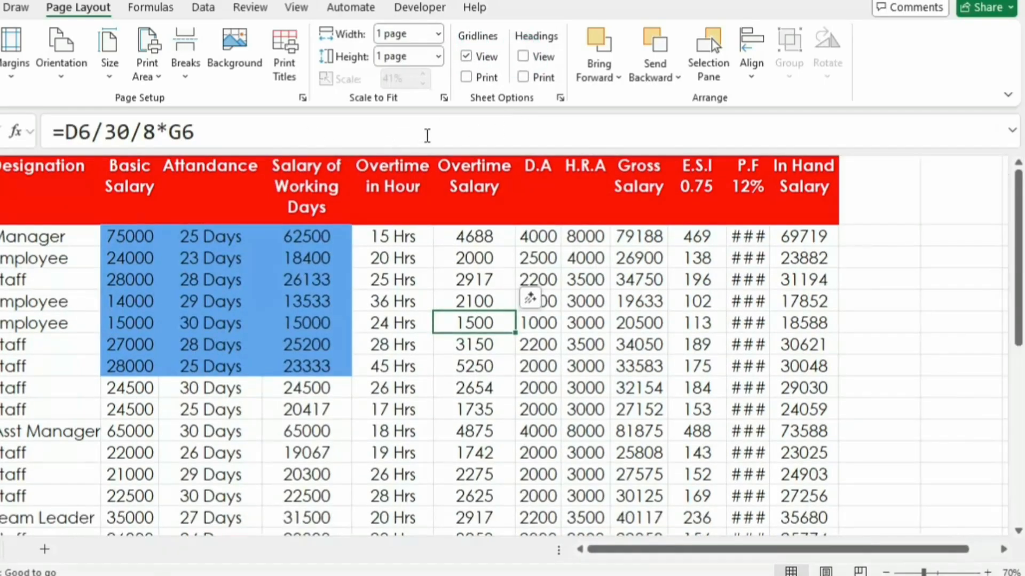
click(525, 57)
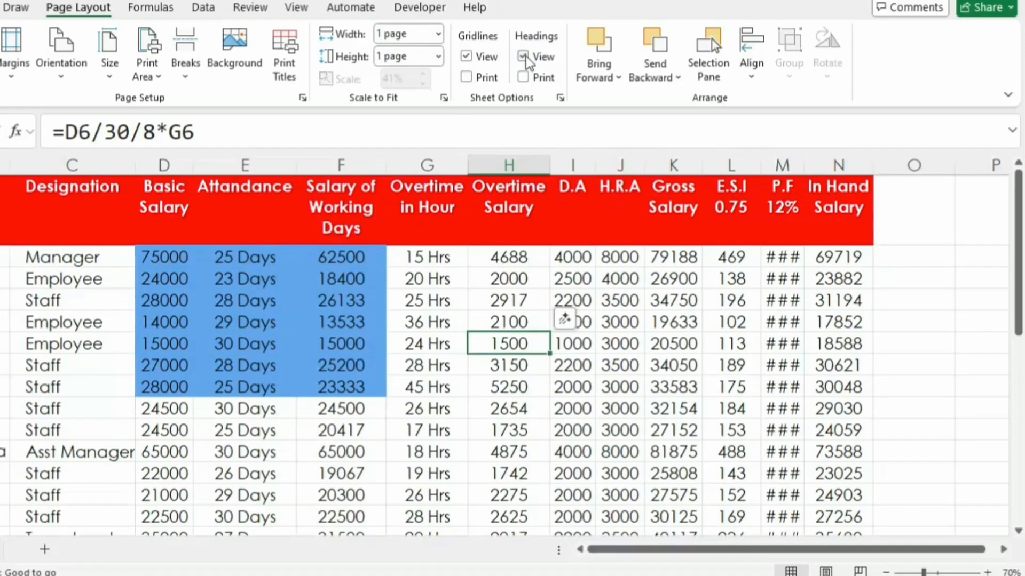
Step: Enable printing of the gridlines and headings, check the page in print preview, and return to the sheet
click(466, 78)
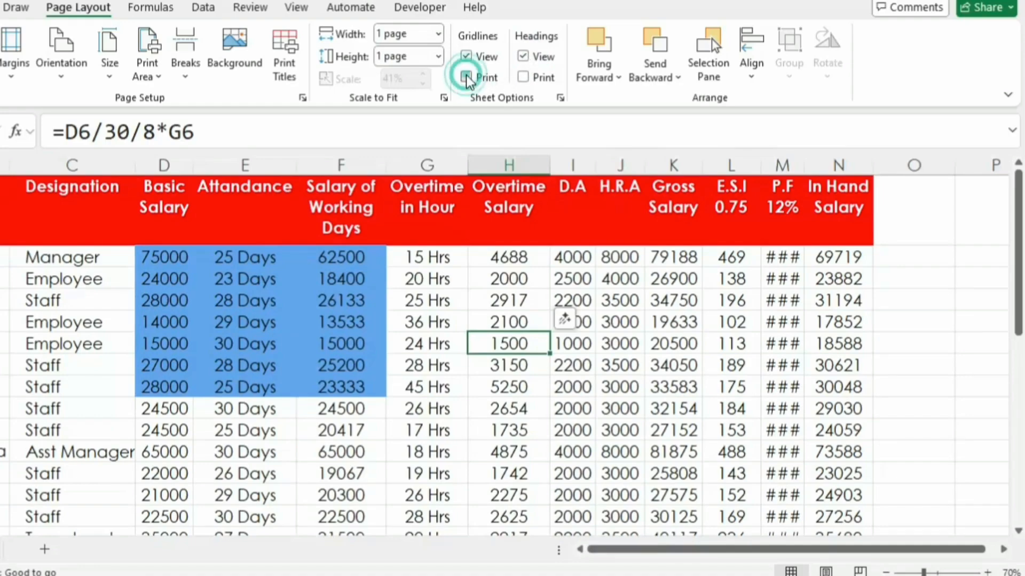
click(523, 77)
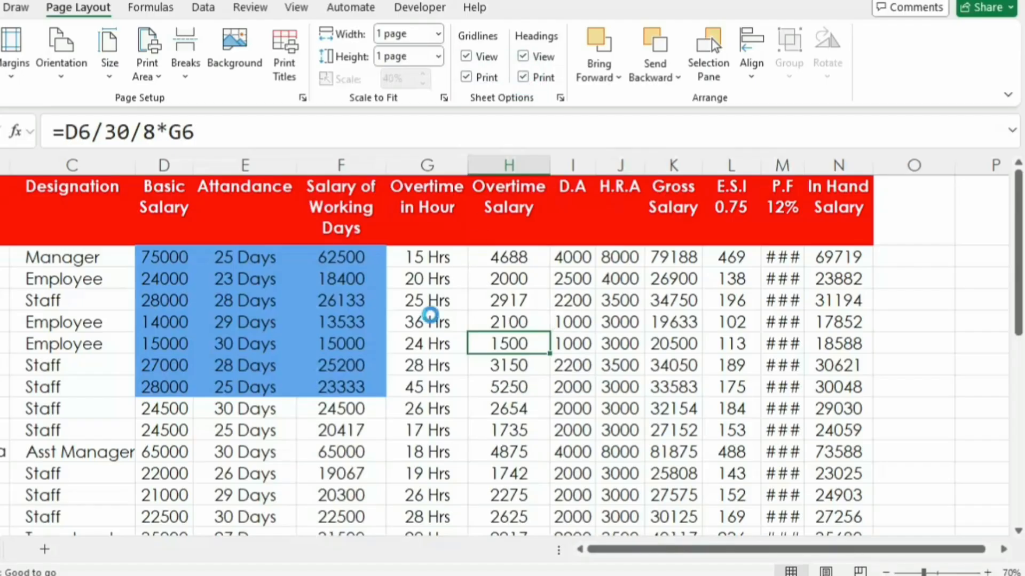
key(ctrl+p)
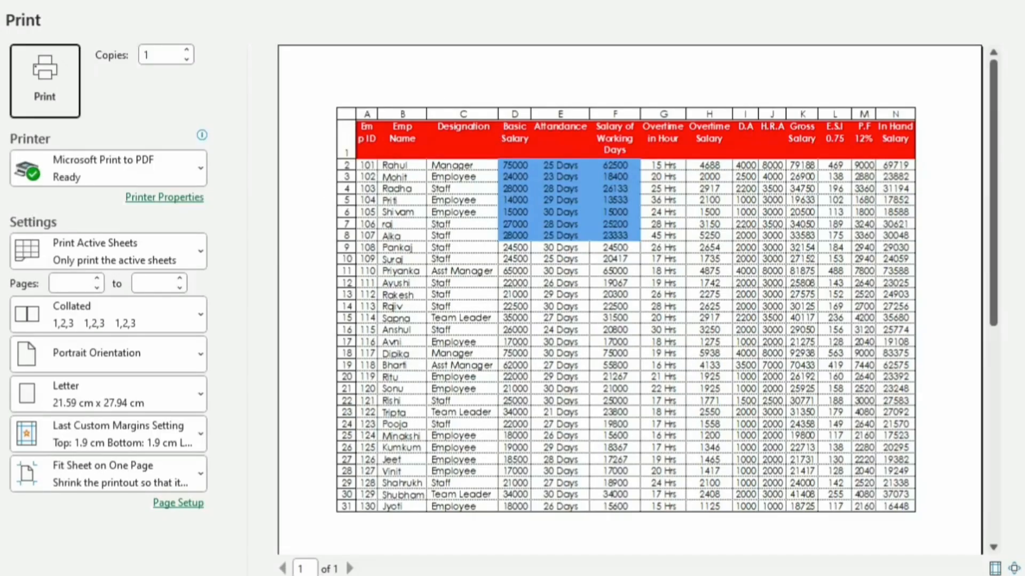
key(Escape)
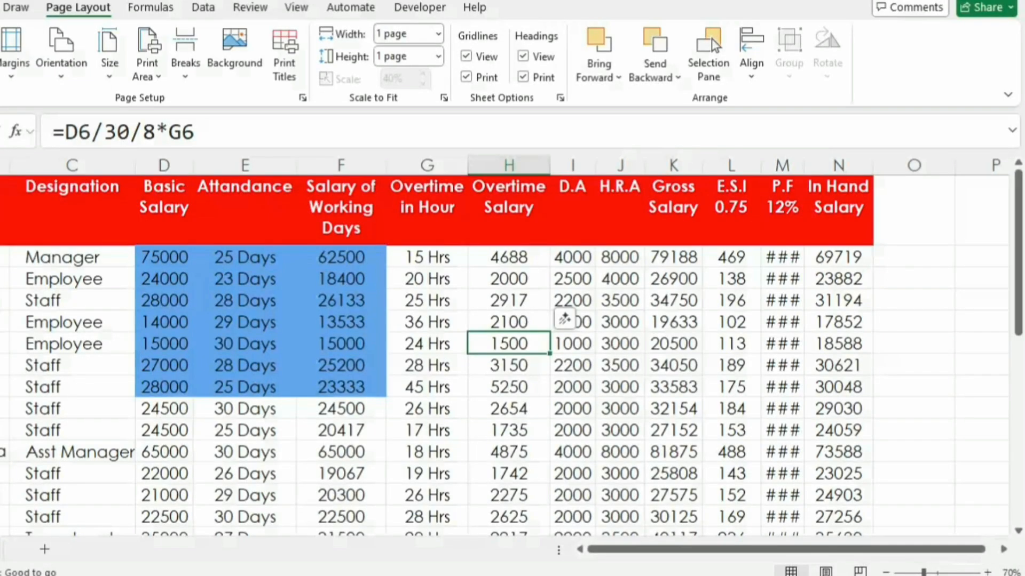
click(348, 291)
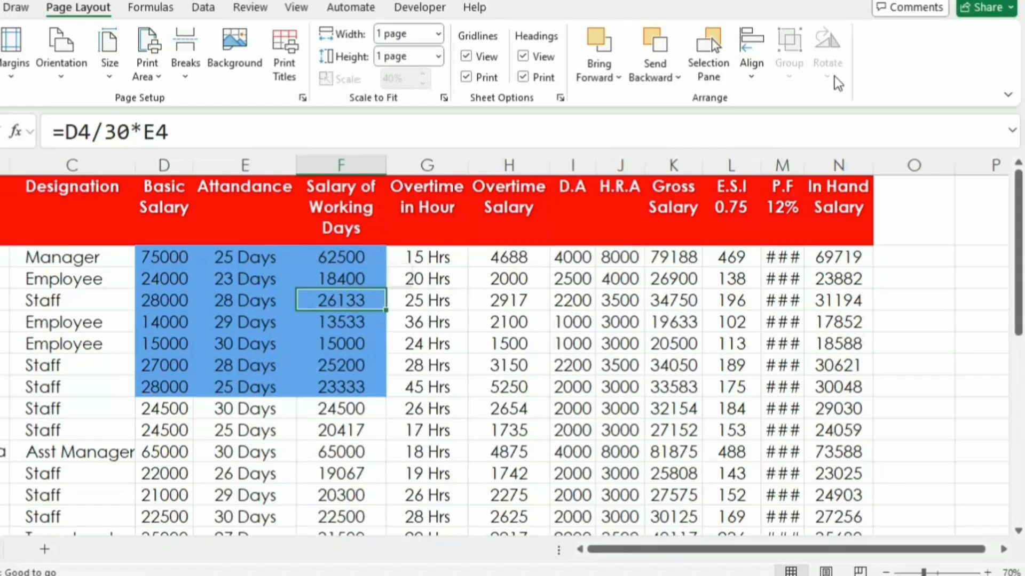
Step: Insert a horizontal rectangle about 3.82 cm high and 14.36 cm wide over the first data rows, spanning the Overtime in Hour to E.S.I columns
click(579, 322)
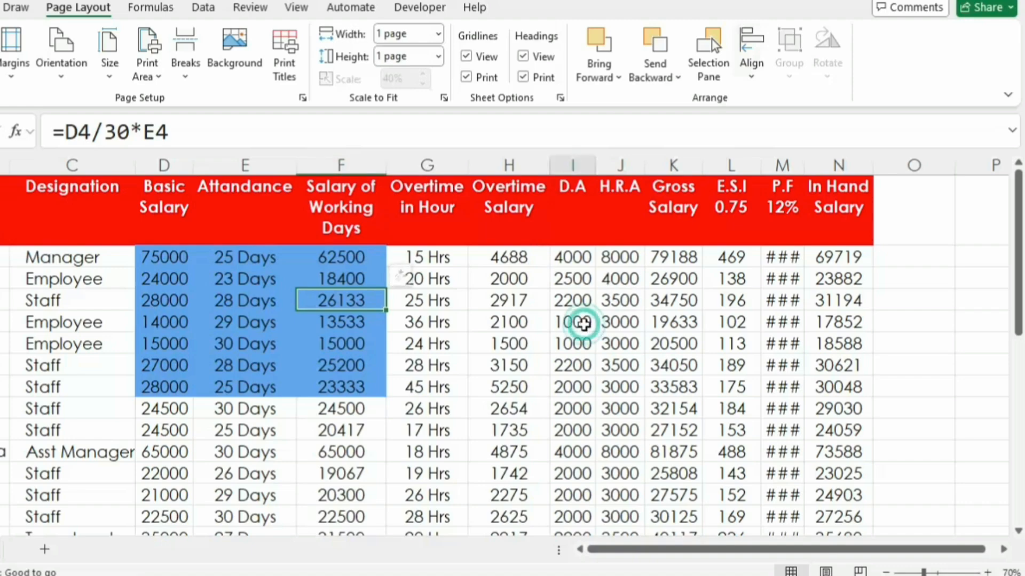
key(alt+n)
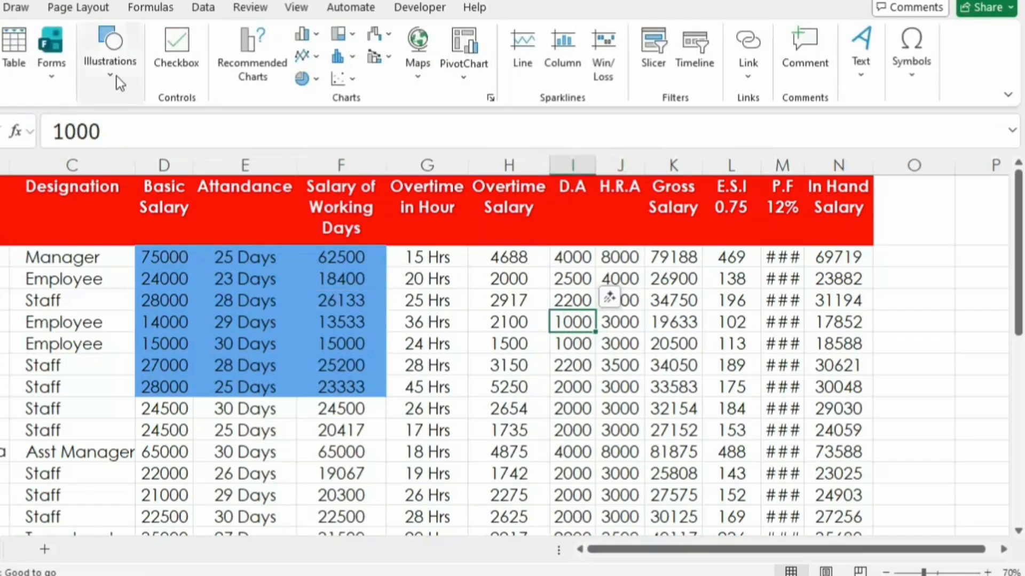
click(110, 58)
click(141, 128)
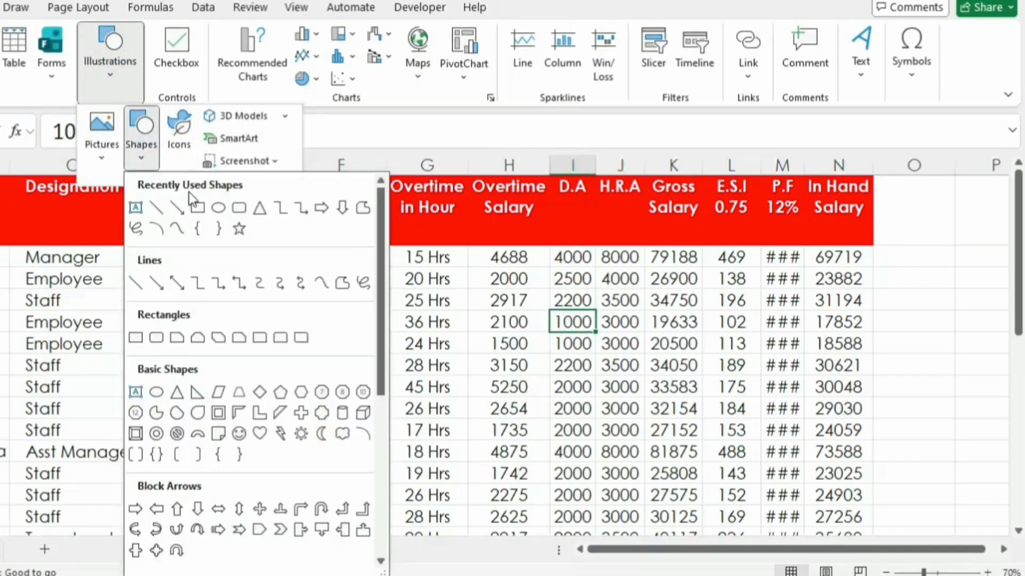
click(217, 208)
mouse_move(396, 322)
mouse_down()
mouse_move(555, 389)
mouse_move(725, 412)
mouse_up()
mouse_move(565, 371)
mouse_down()
mouse_move(581, 304)
mouse_move(566, 295)
mouse_up()
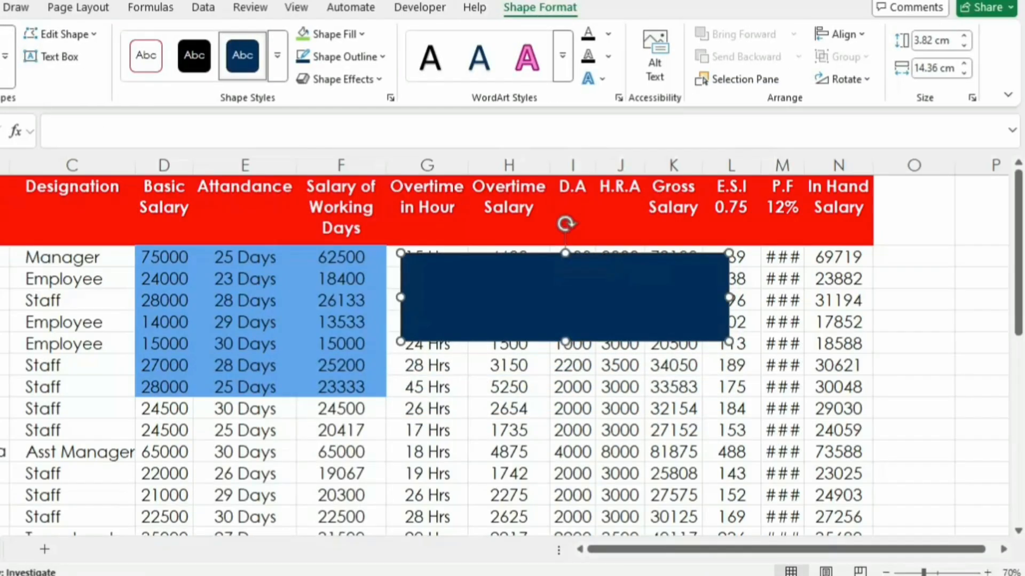
Step: Add a vertical rectangle about 8.88 cm high and 2.46 cm wide across the middle of the blue one, and give it a green shape style
drag(513, 198, 570, 403)
drag(550, 347, 566, 355)
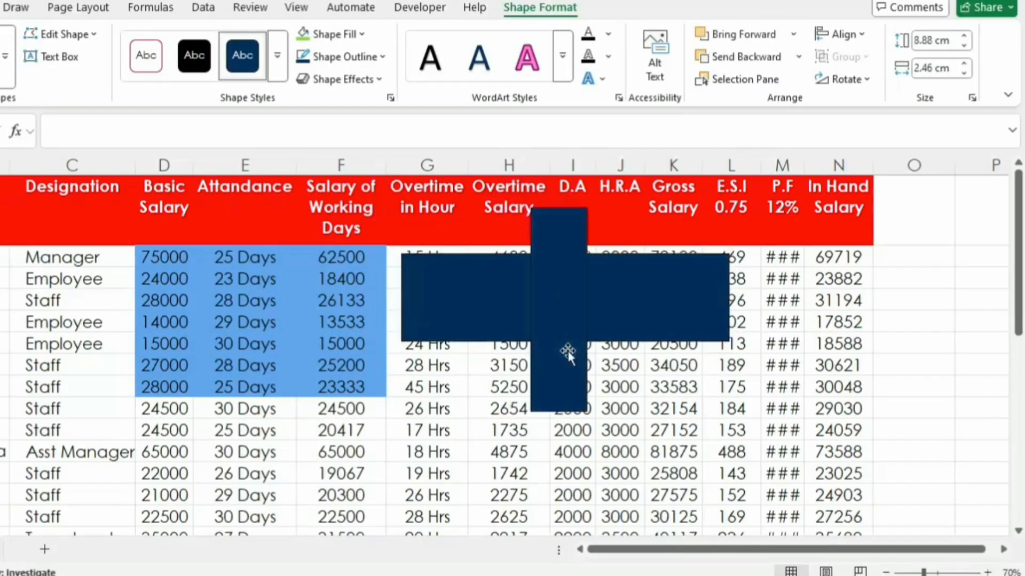
click(275, 60)
click(341, 197)
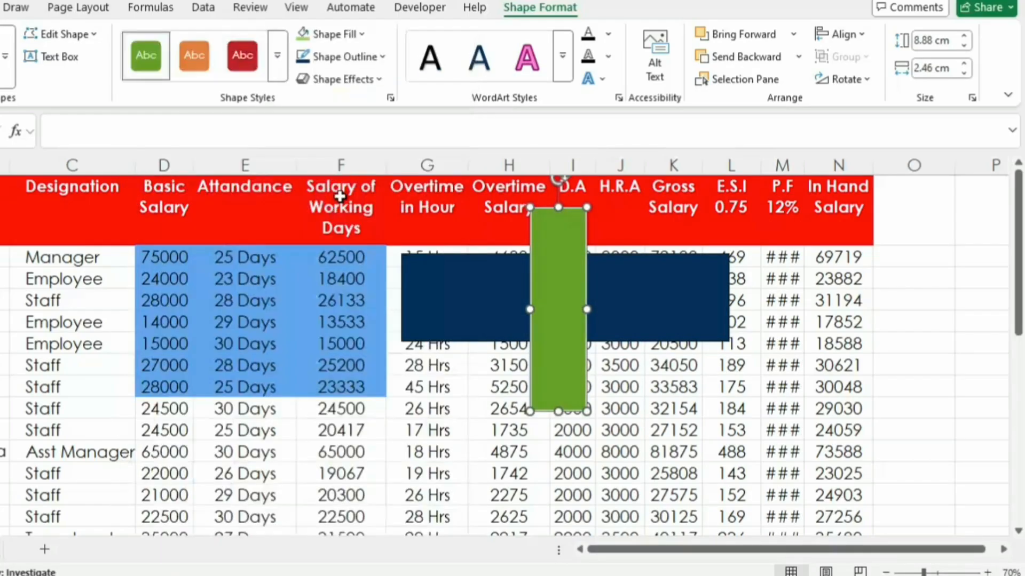
Step: Send the green rectangle backward behind the blue one, and bring it forward again
click(78, 7)
click(672, 75)
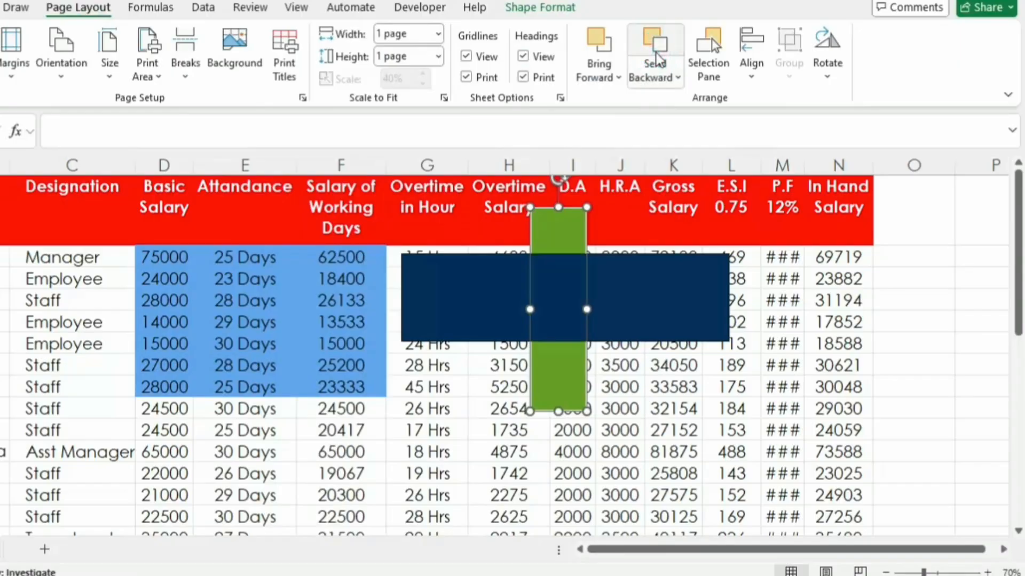
click(596, 41)
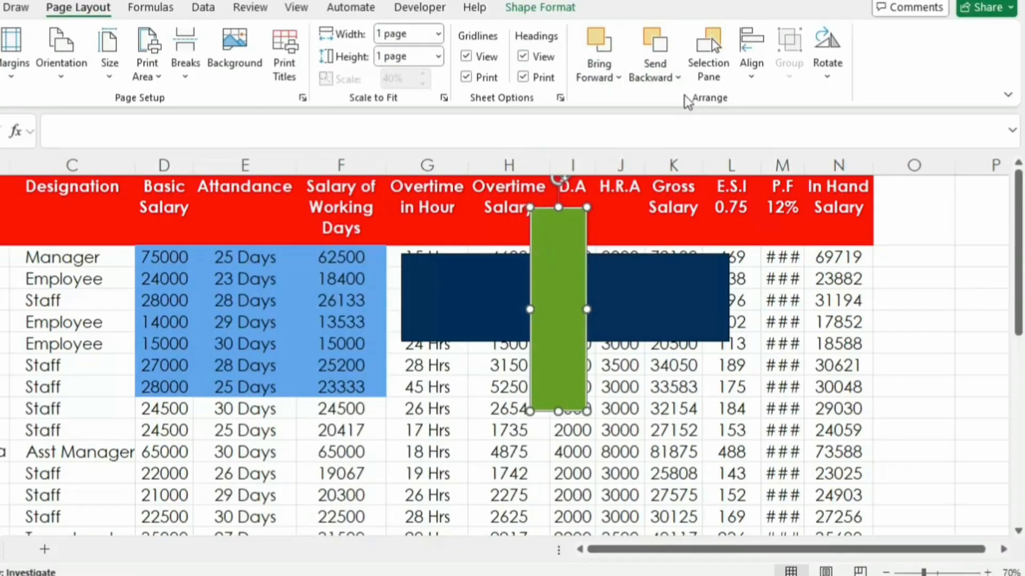
Step: Hide both rectangles through the Selection Pane, show them again, and close the pane
click(703, 64)
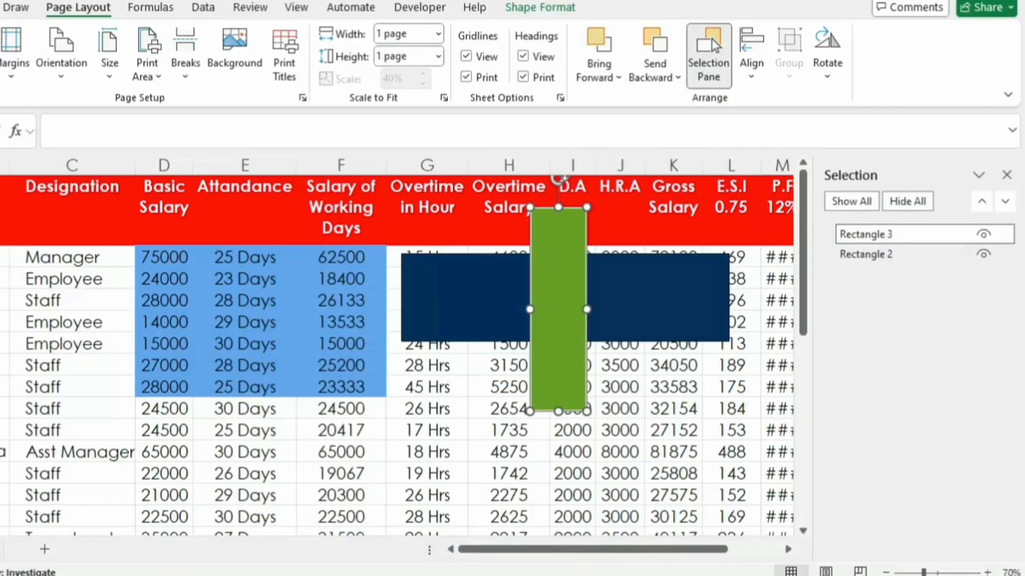
click(984, 235)
click(984, 254)
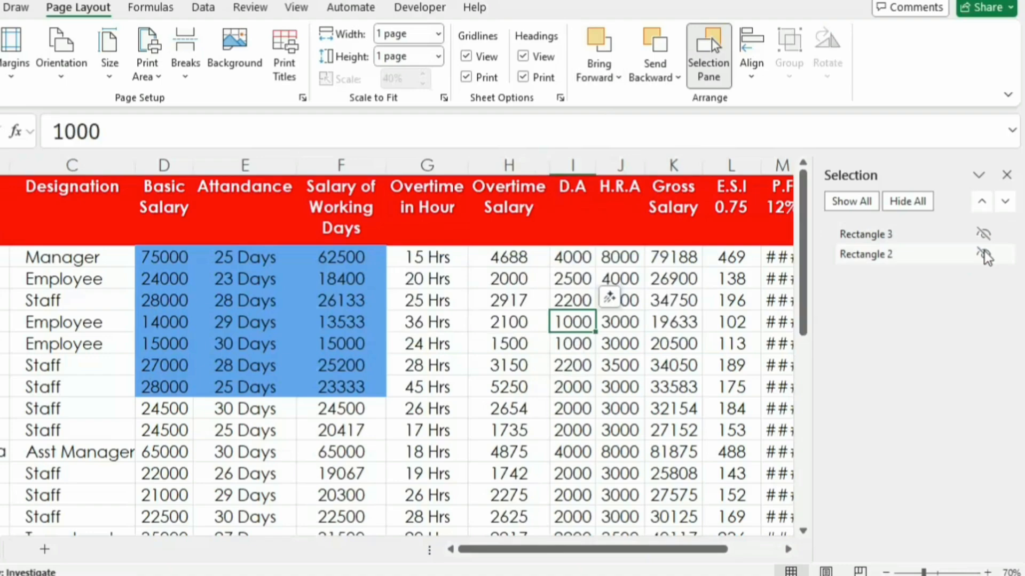
click(984, 254)
click(984, 235)
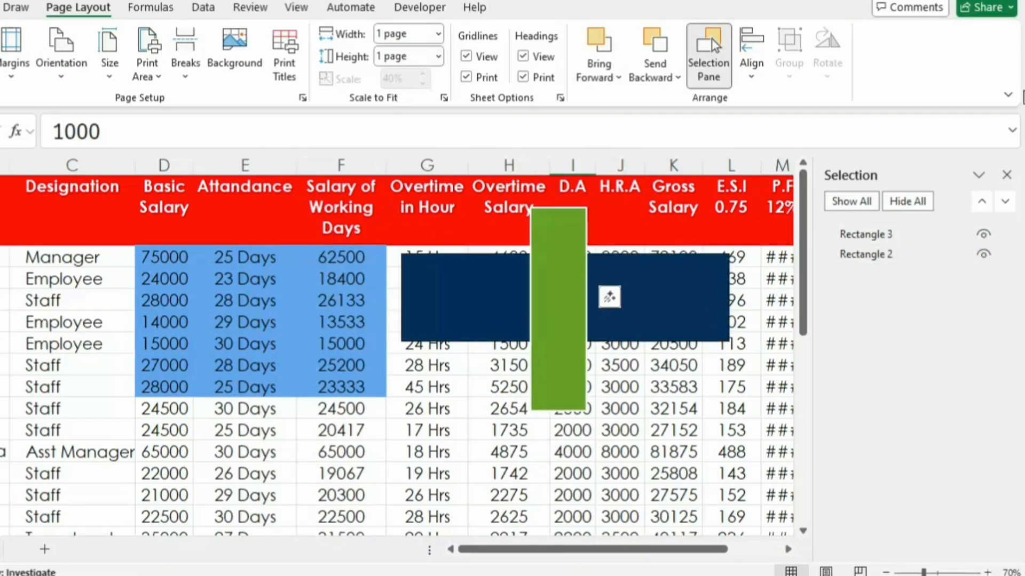
click(1006, 175)
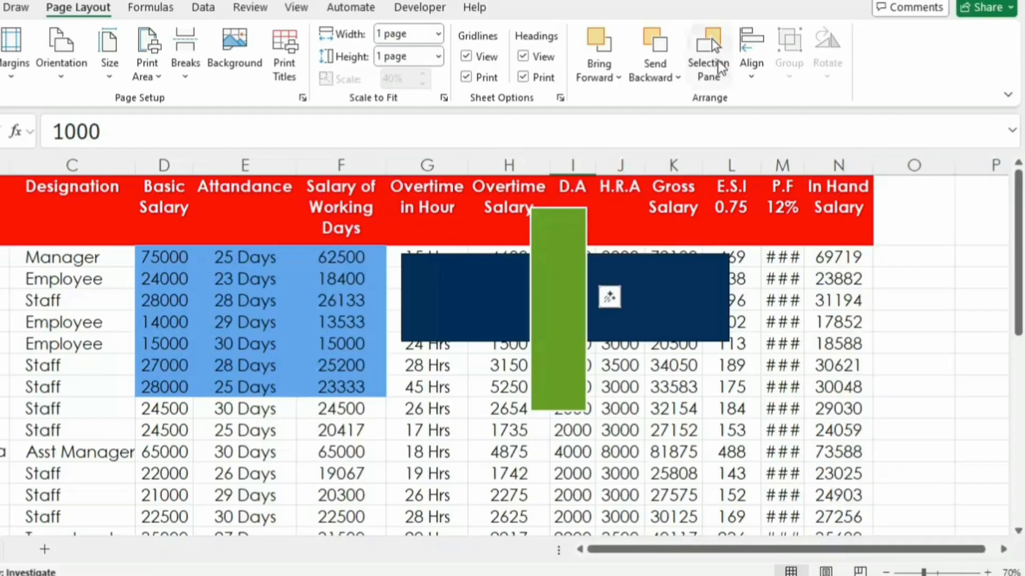
Step: Select the green and blue rectangles together, and clear the selection
click(567, 251)
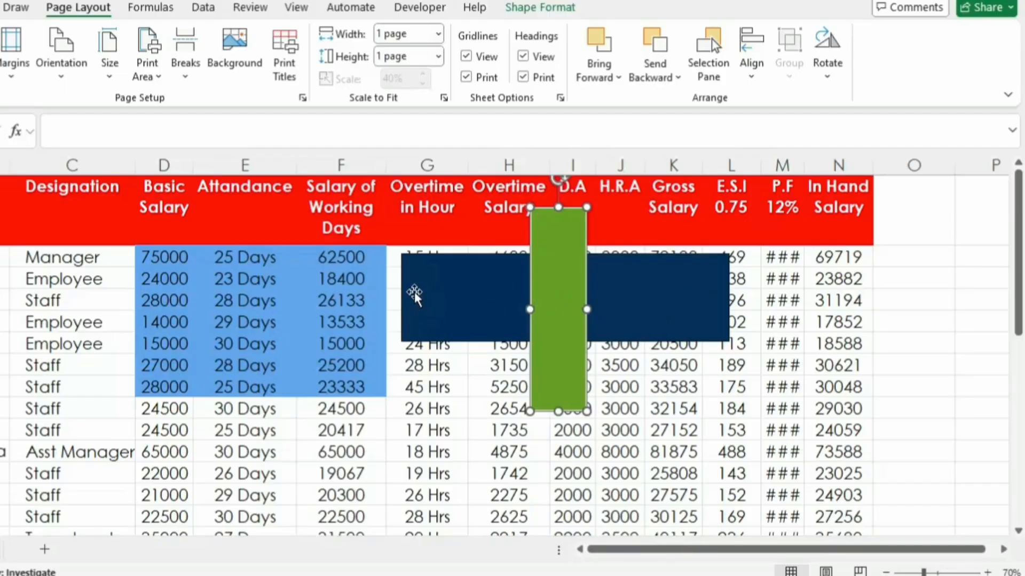
shift+click(467, 290)
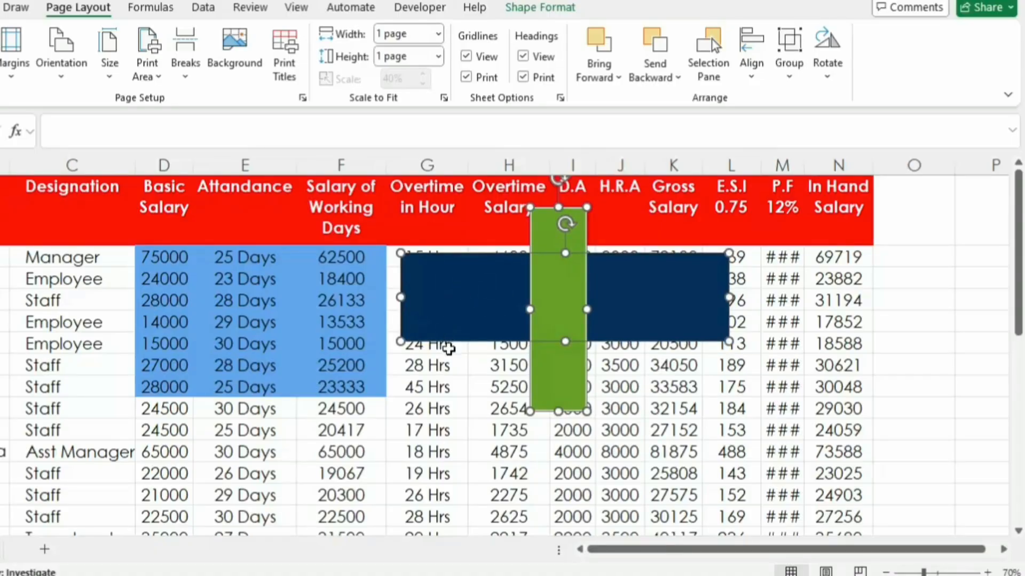
click(464, 392)
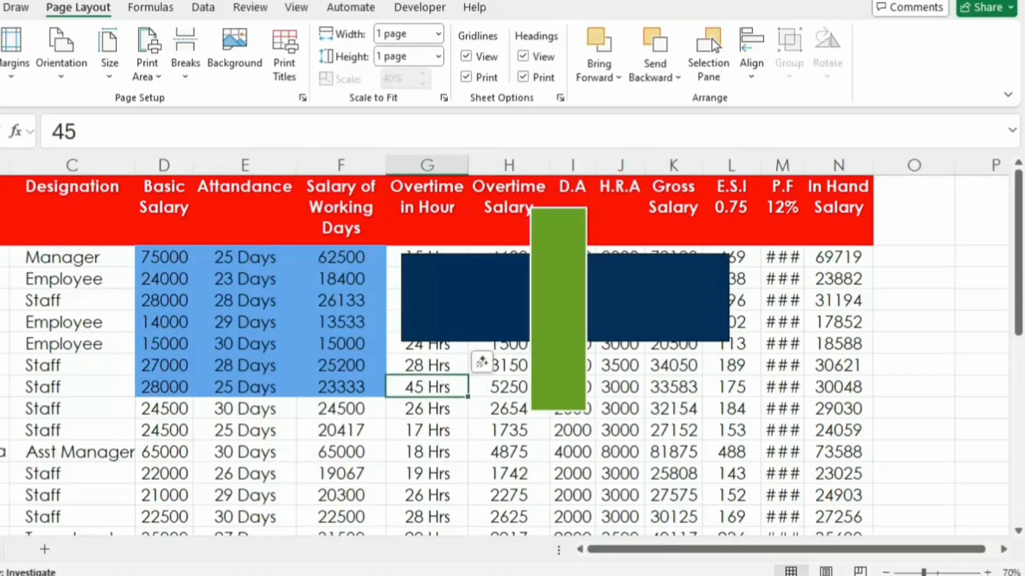
Step: Use Select Objects to select both rectangles with one enclosing selection area
click(0, 8)
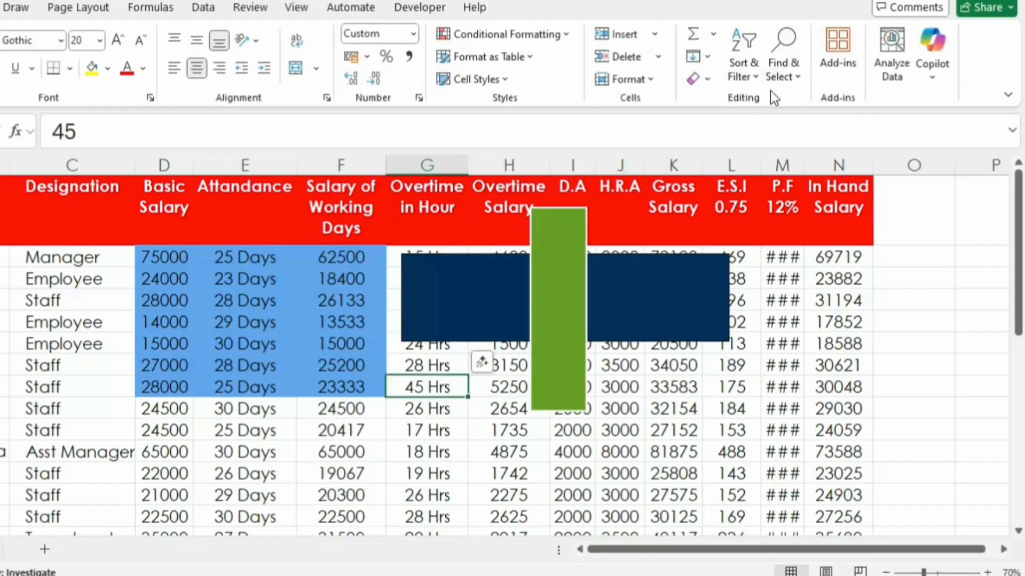
click(782, 77)
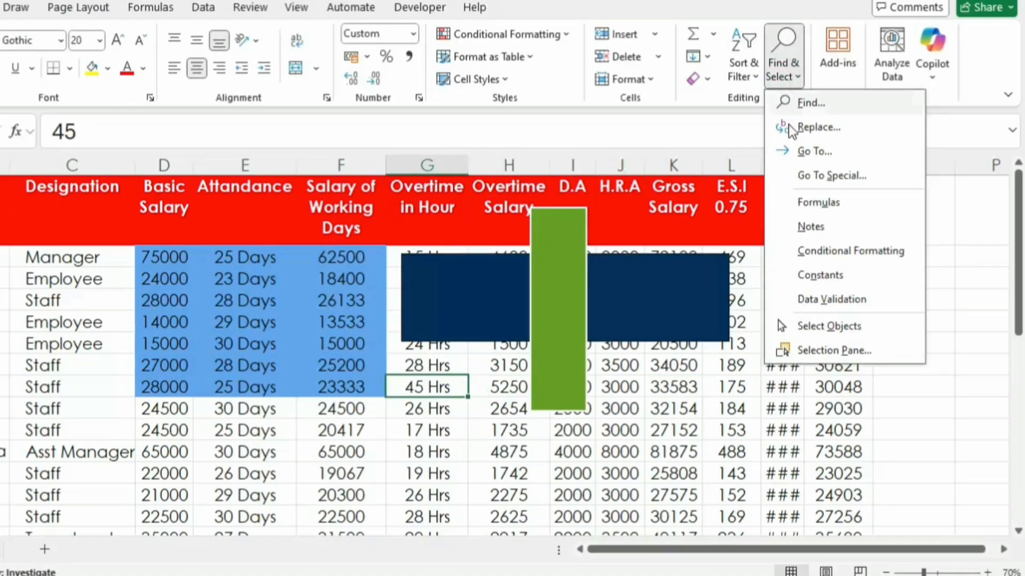
click(805, 328)
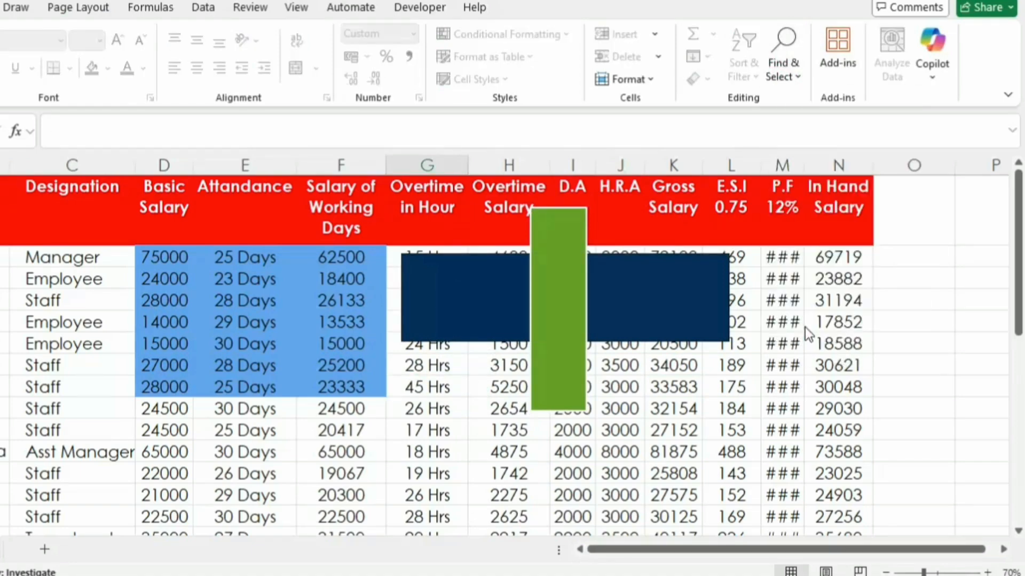
drag(374, 177, 829, 454)
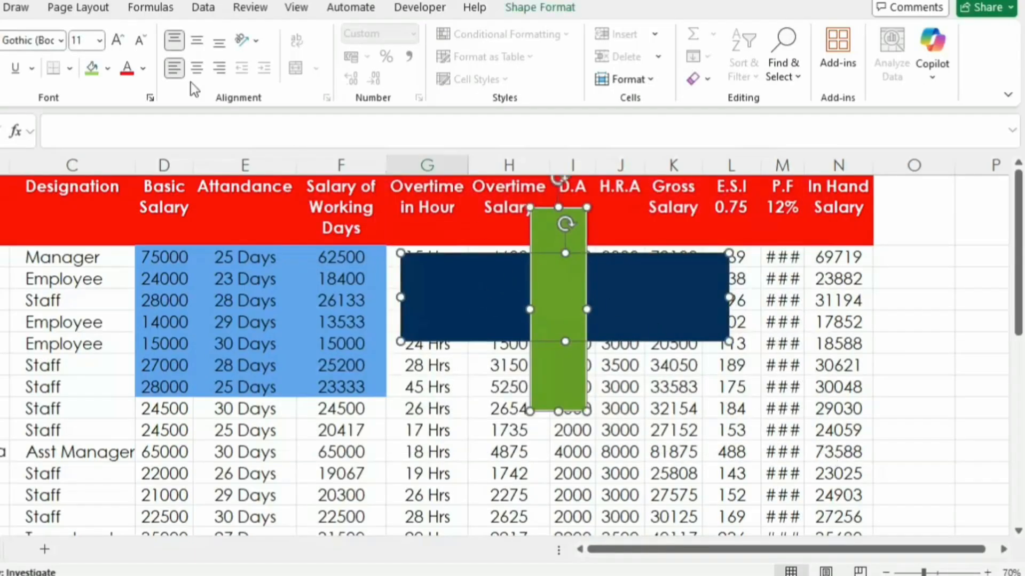
Step: Group the two selected rectangles and shrink the group slightly from its upper-right corner
click(65, 8)
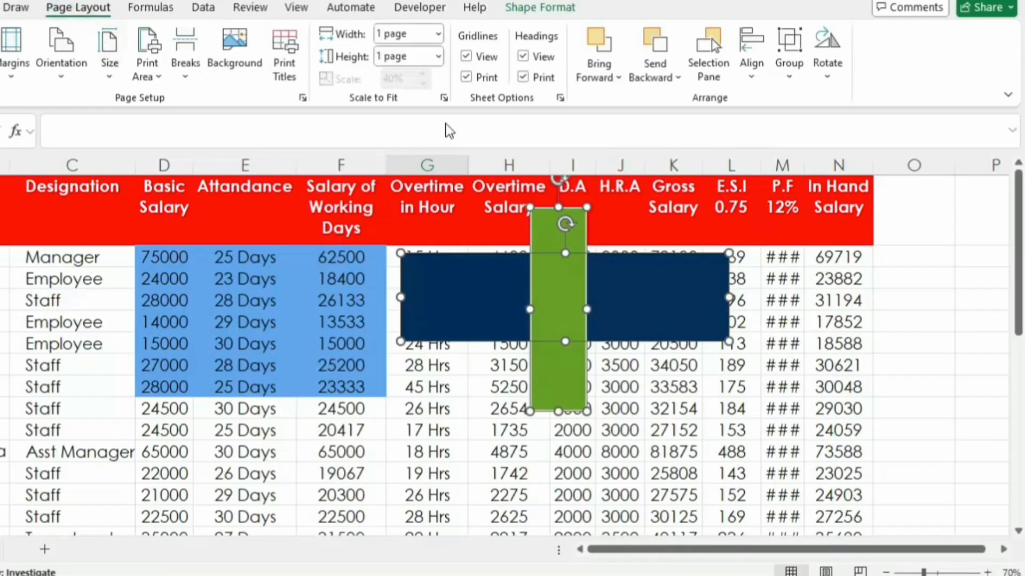
click(787, 75)
click(808, 105)
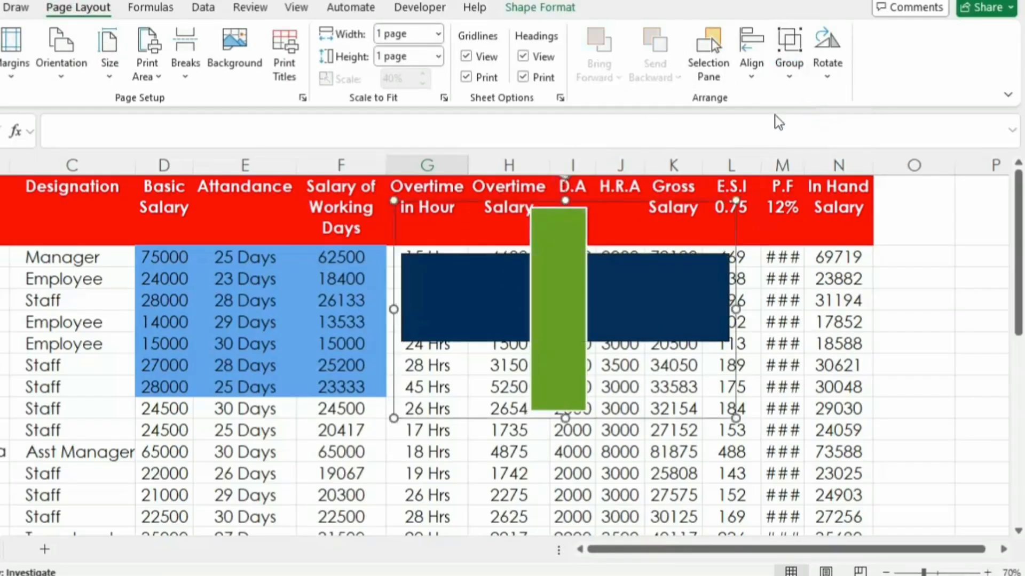
drag(736, 204, 703, 230)
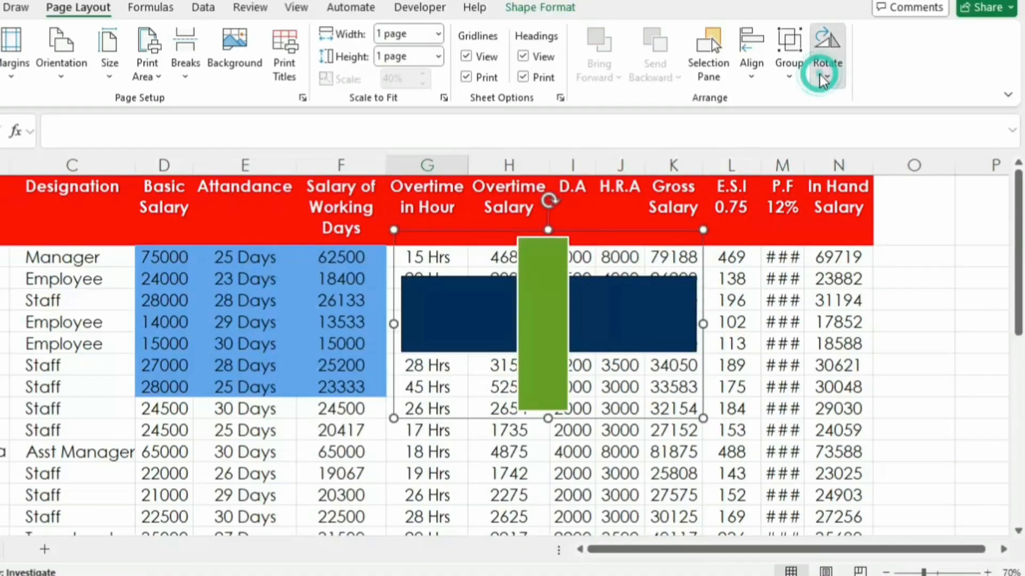
click(822, 75)
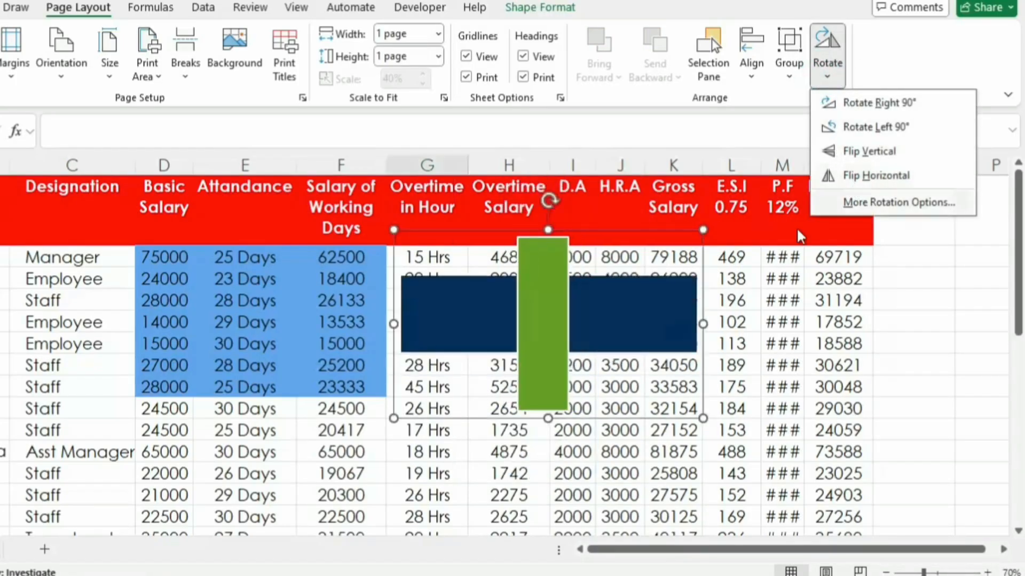
click(732, 261)
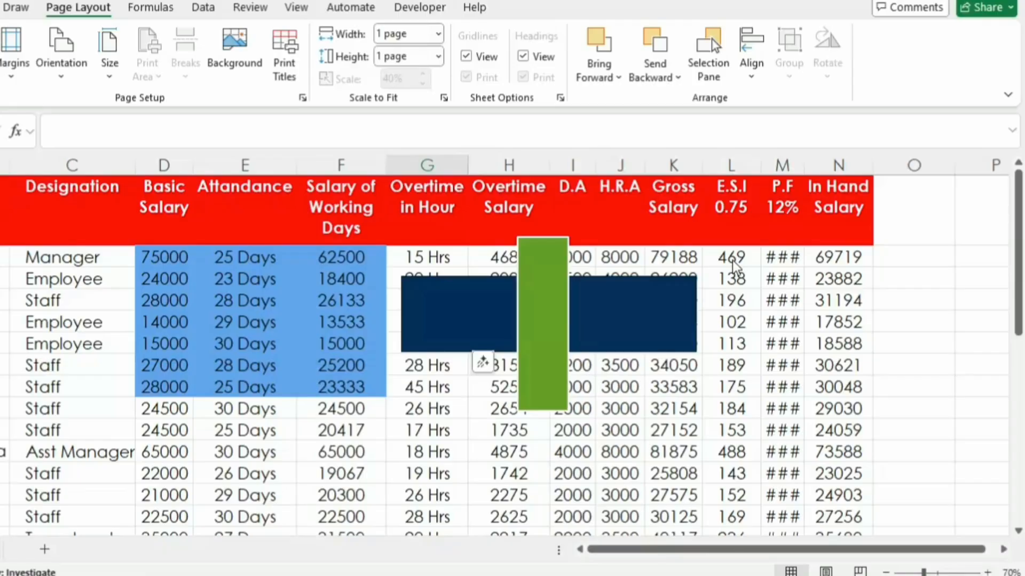
click(733, 260)
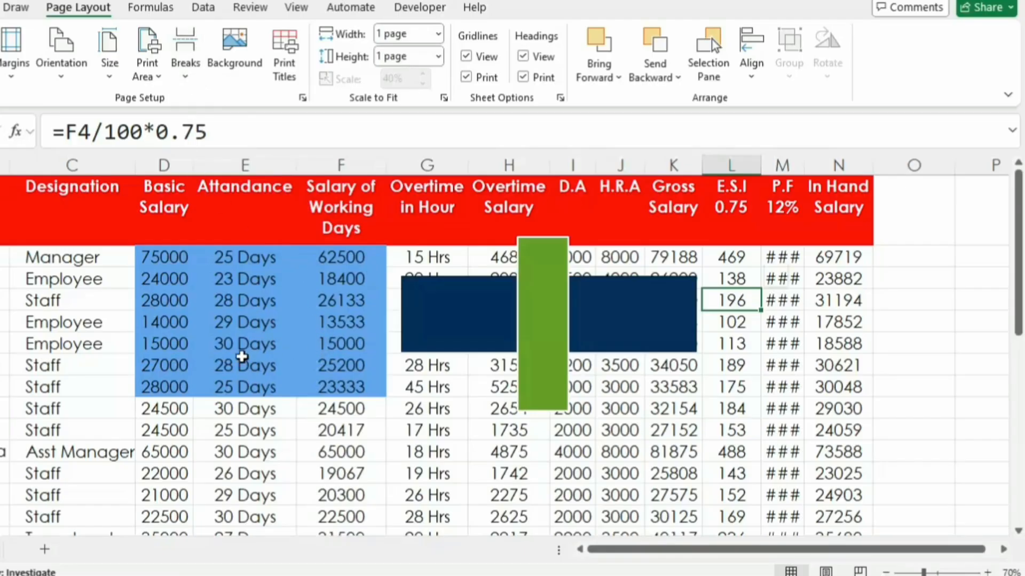
click(259, 324)
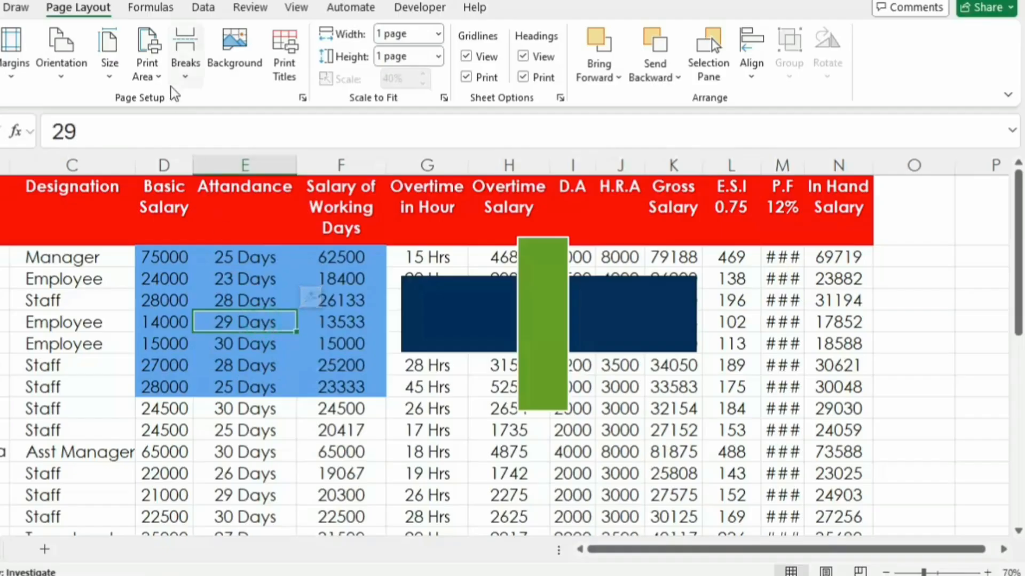
Step: Insert a page break at the selected attendance cell and set the print scaling width and height to Automatic
click(183, 74)
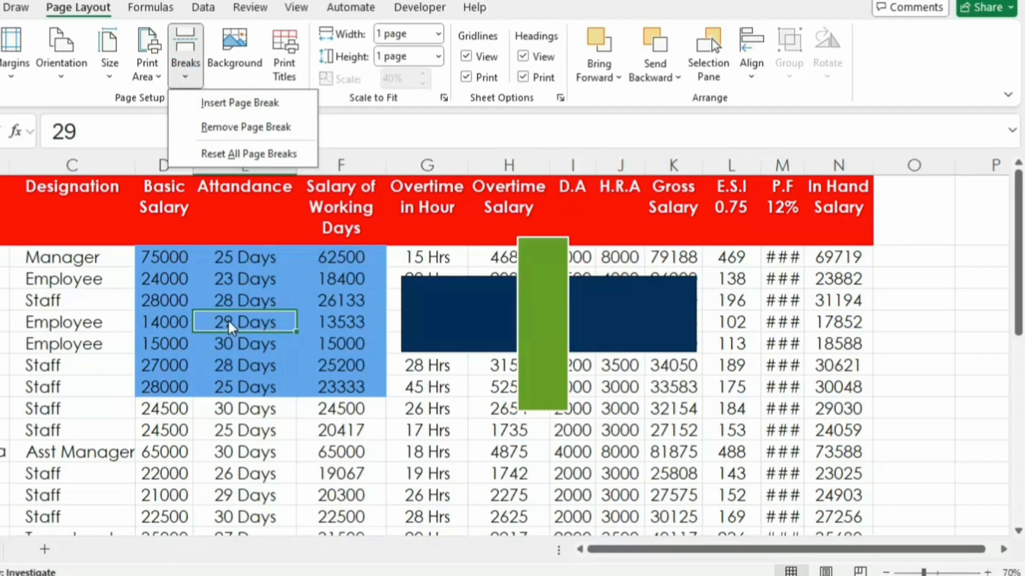
click(242, 104)
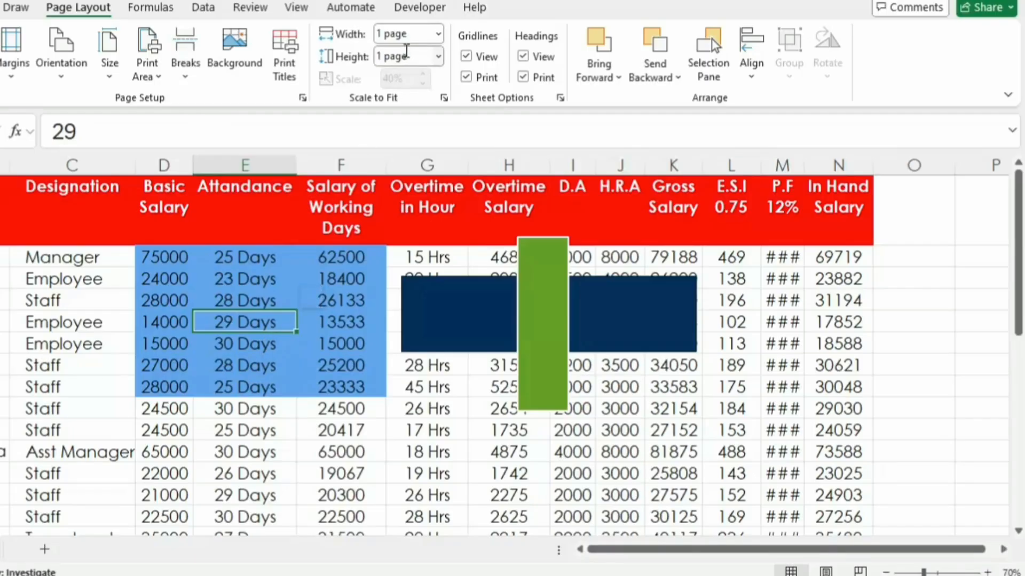
click(437, 35)
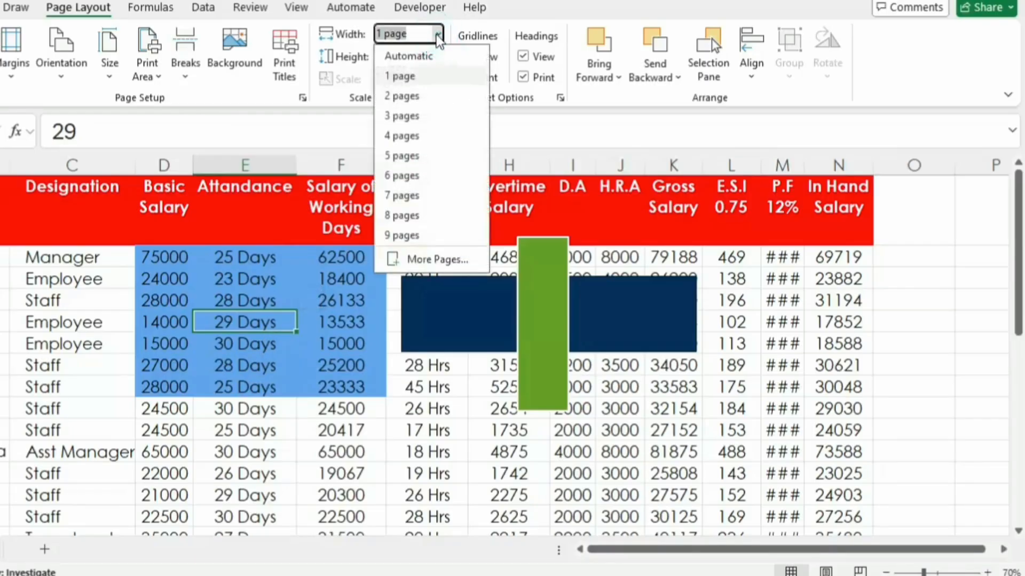
click(415, 55)
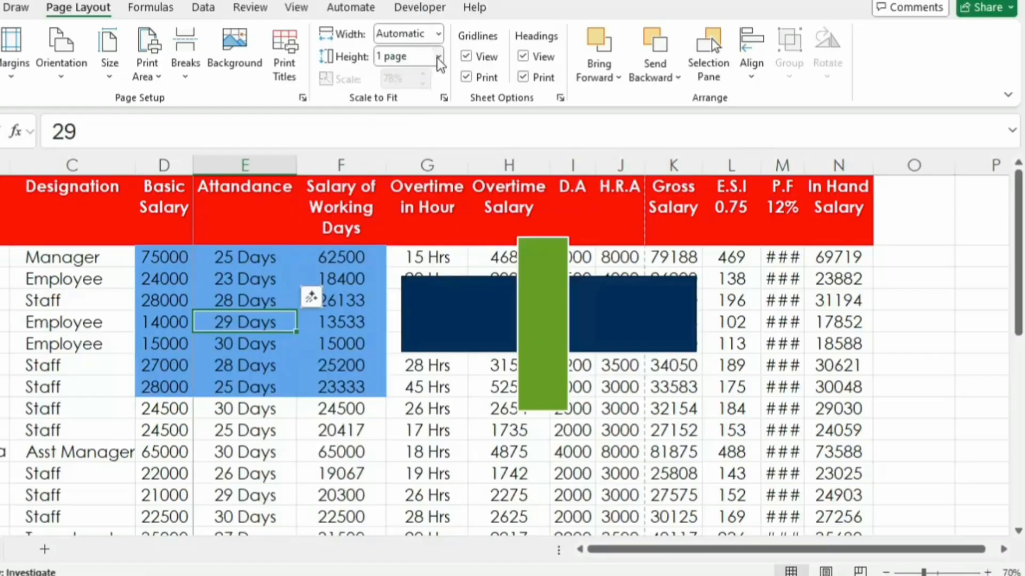
click(437, 56)
click(414, 77)
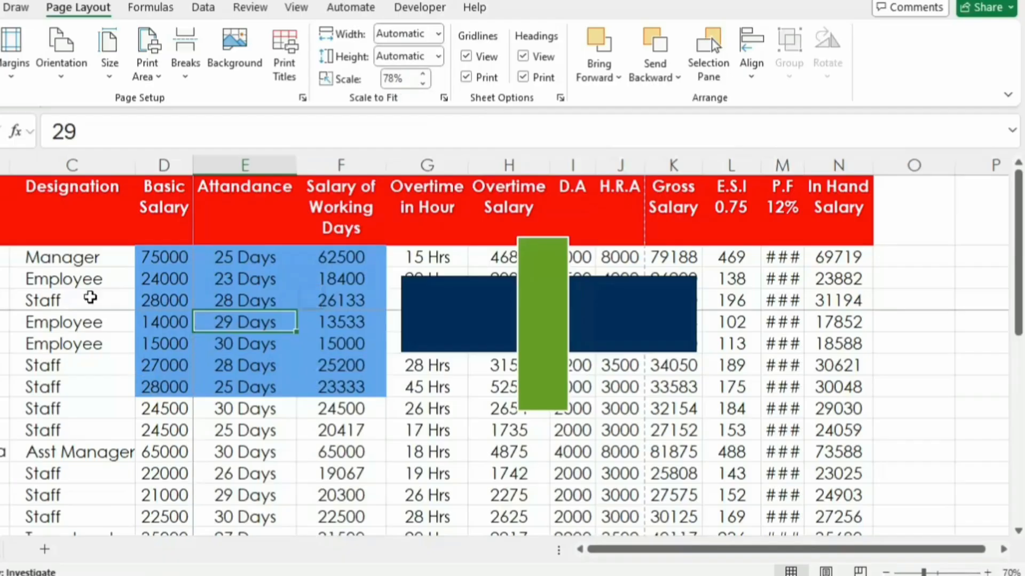
Step: Trace the page blocks above the horizontal break by selecting A1:D4, E1:J4 and K1:N4 in turn
drag(160, 299, 1, 238)
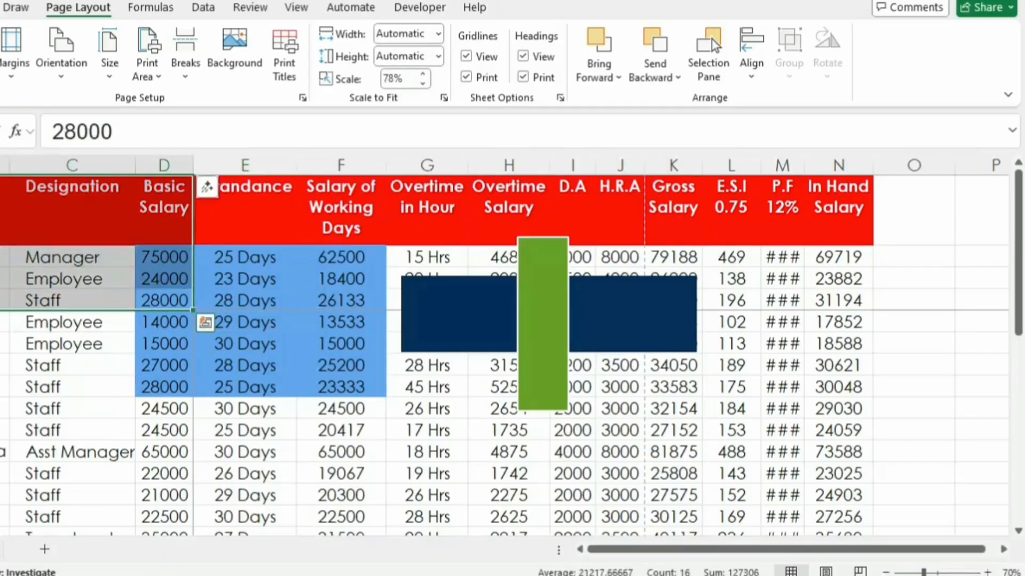
drag(222, 202, 651, 291)
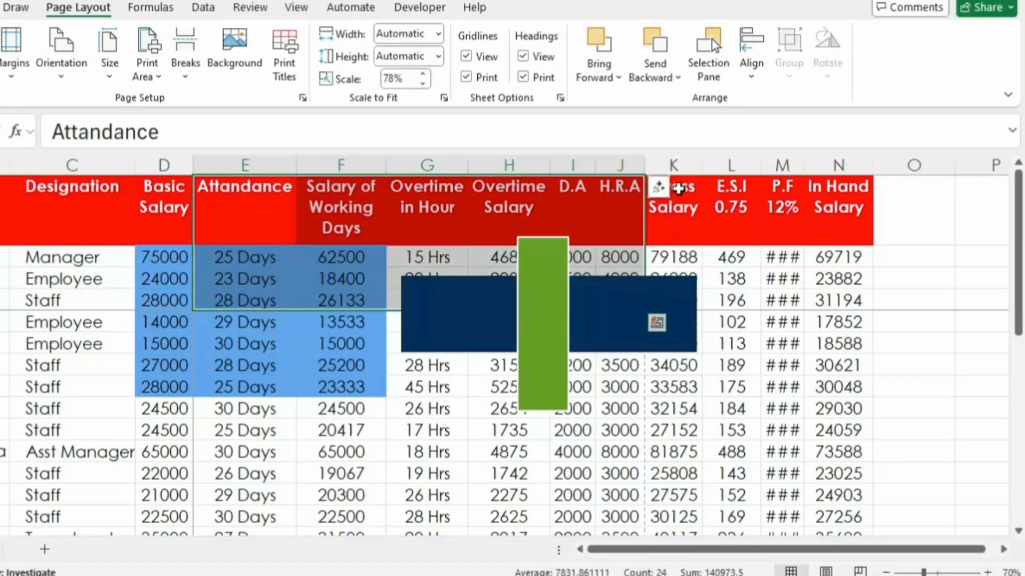
drag(674, 200, 856, 289)
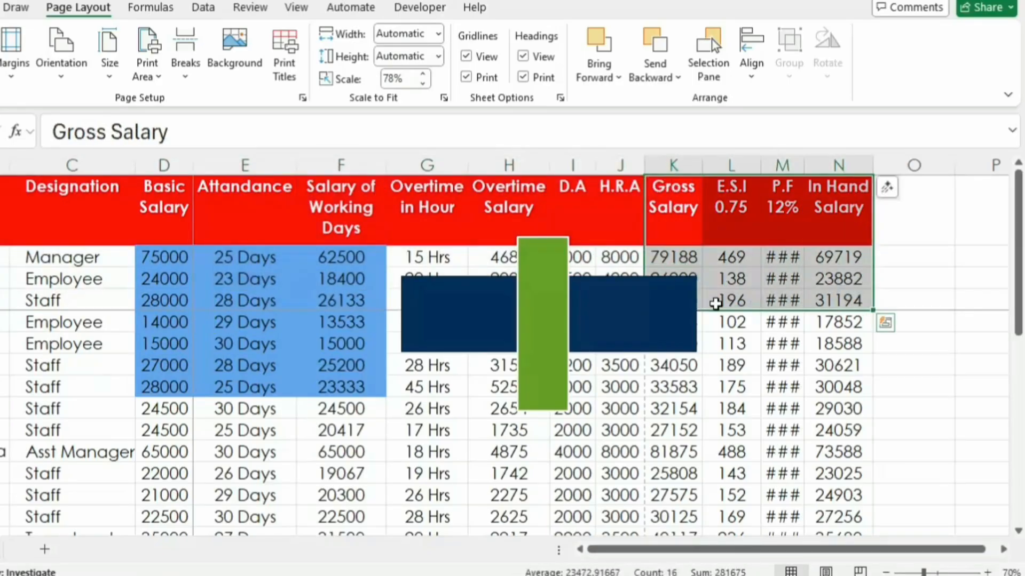
click(247, 438)
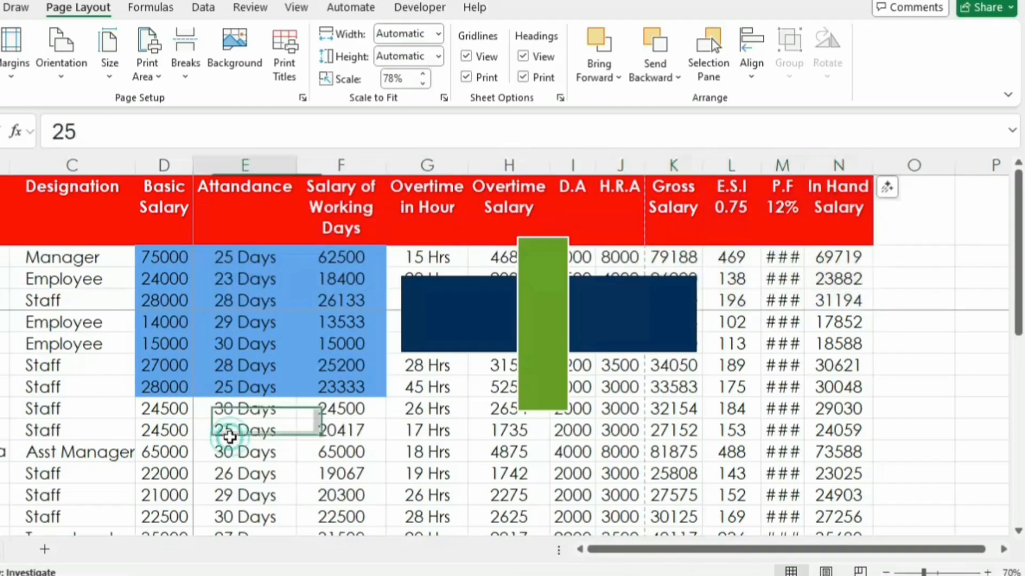
Step: Open the print preview, page through to page 6 to review how the breaks split the table, and return to the sheet
key(ctrl+p)
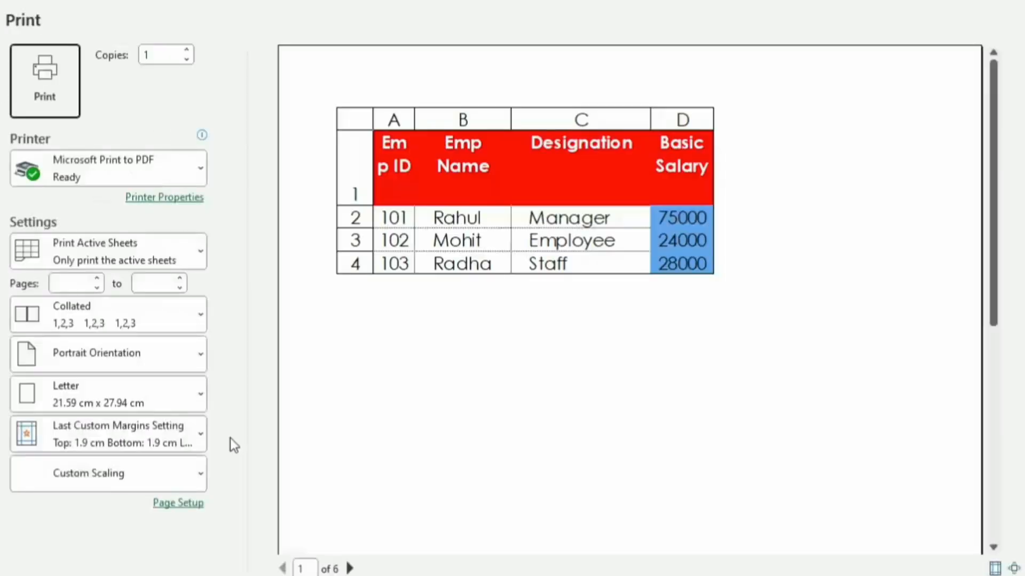
click(350, 569)
click(350, 568)
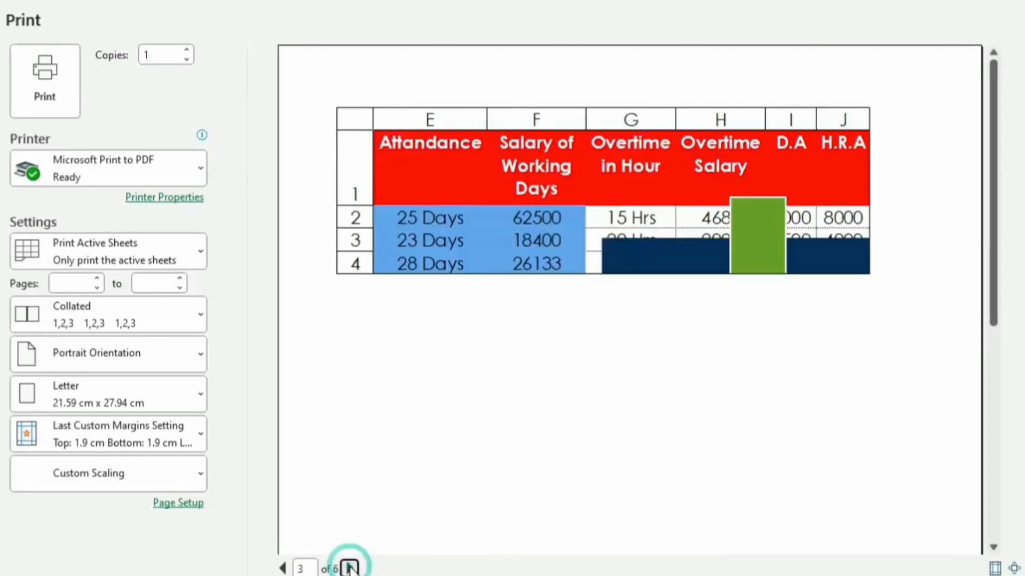
click(349, 569)
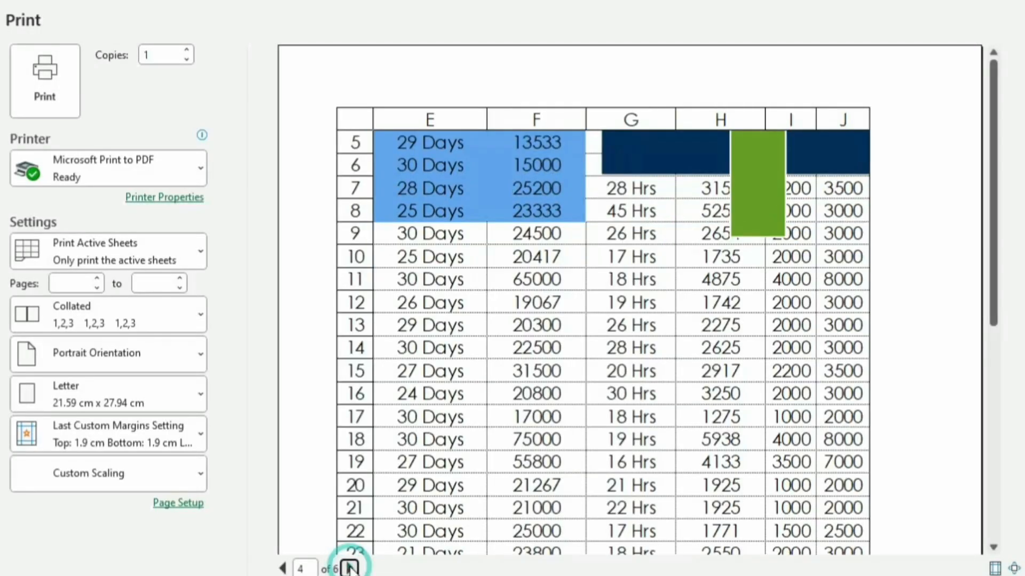
click(350, 569)
click(350, 568)
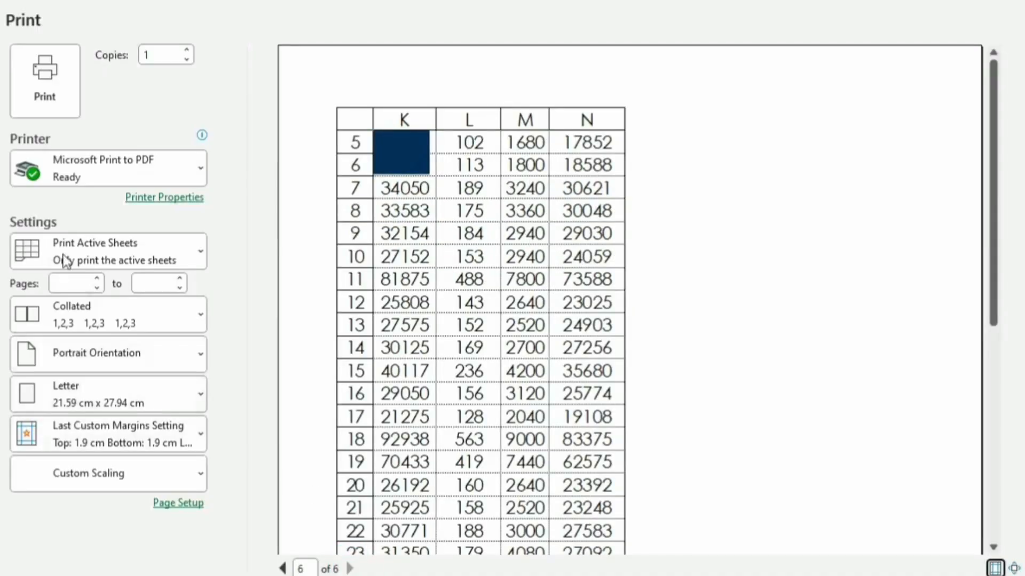
key(Escape)
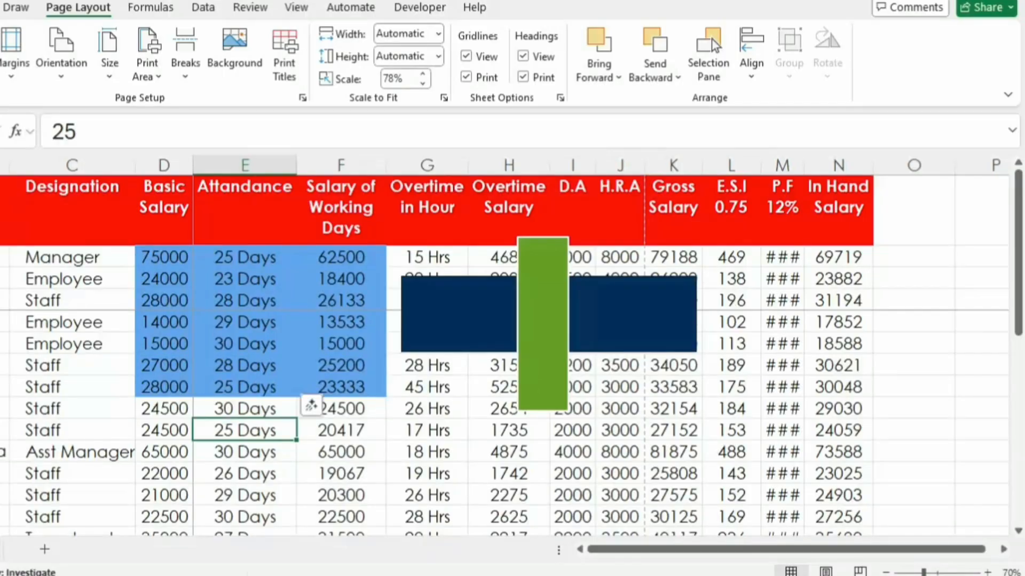
Step: Reset all page breaks on the sheet and check the first page in the print preview
click(187, 75)
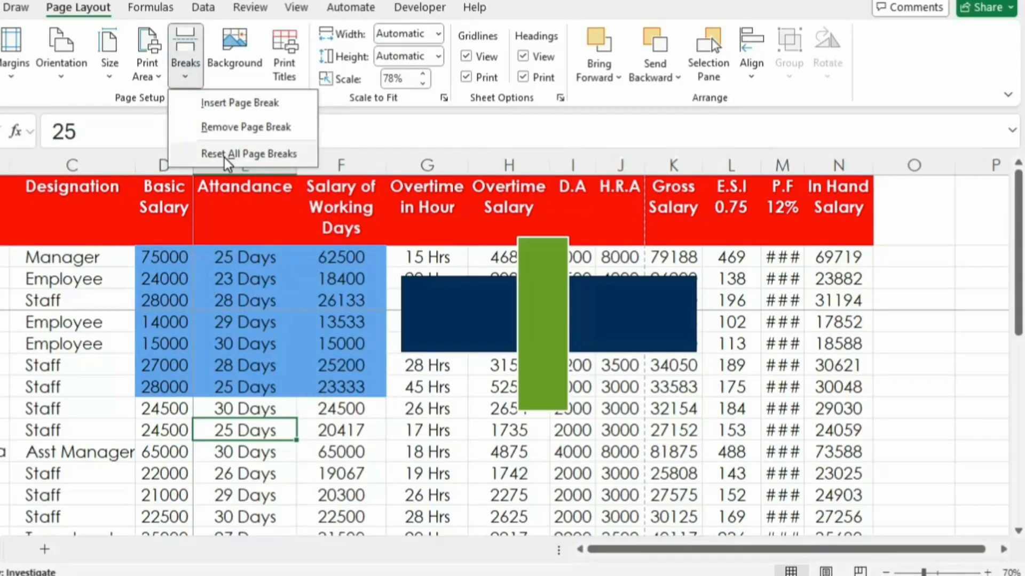
click(224, 156)
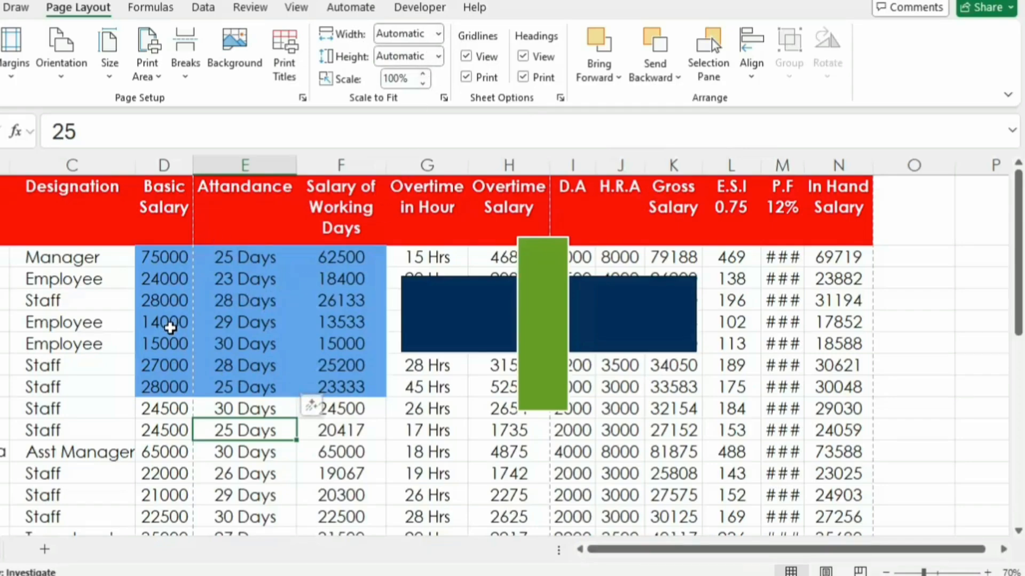
key(ctrl+p)
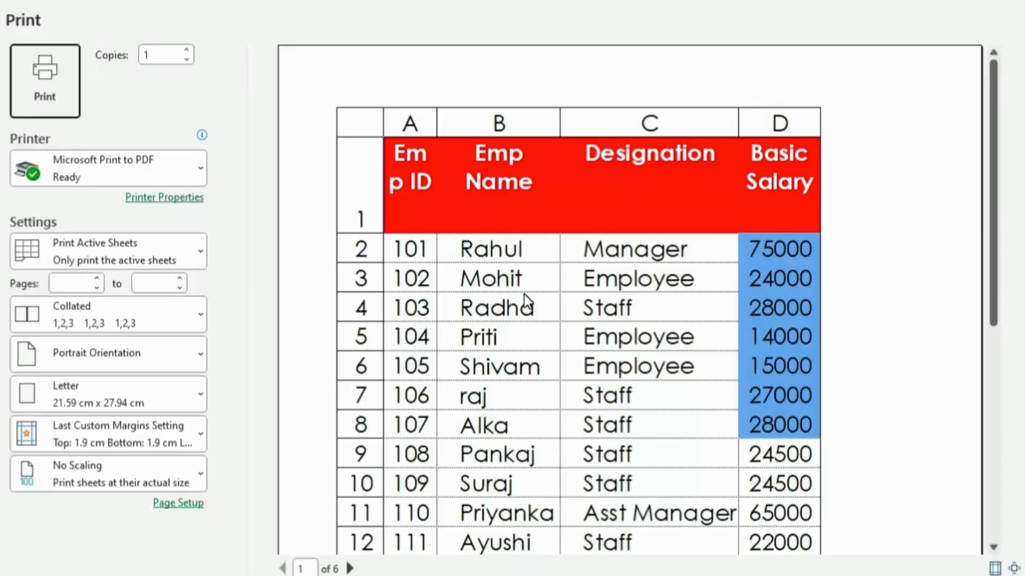
key(Escape)
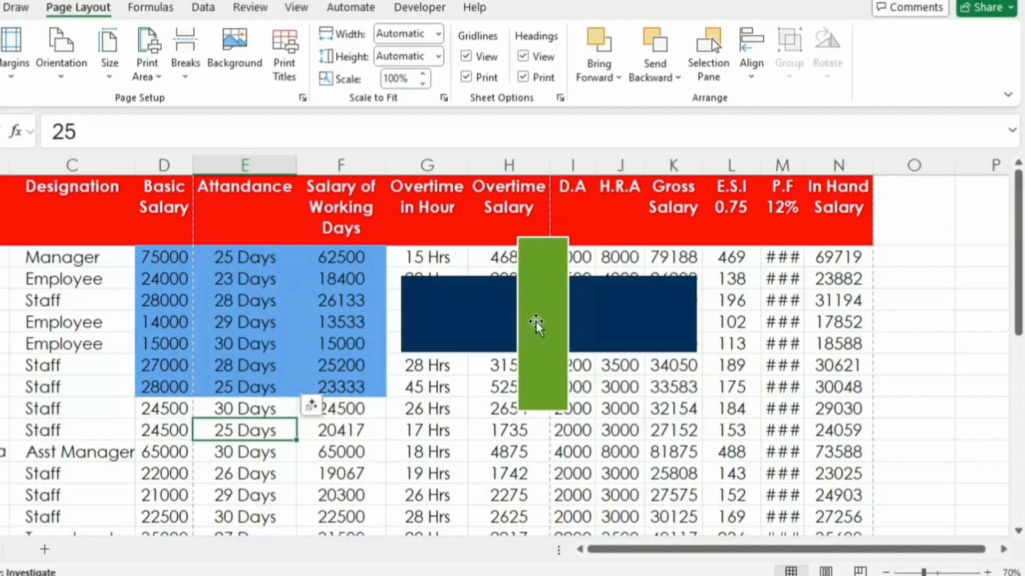
Step: Delete the grouped green and blue rectangles covering the salary table
drag(536, 324, 539, 326)
key(Delete)
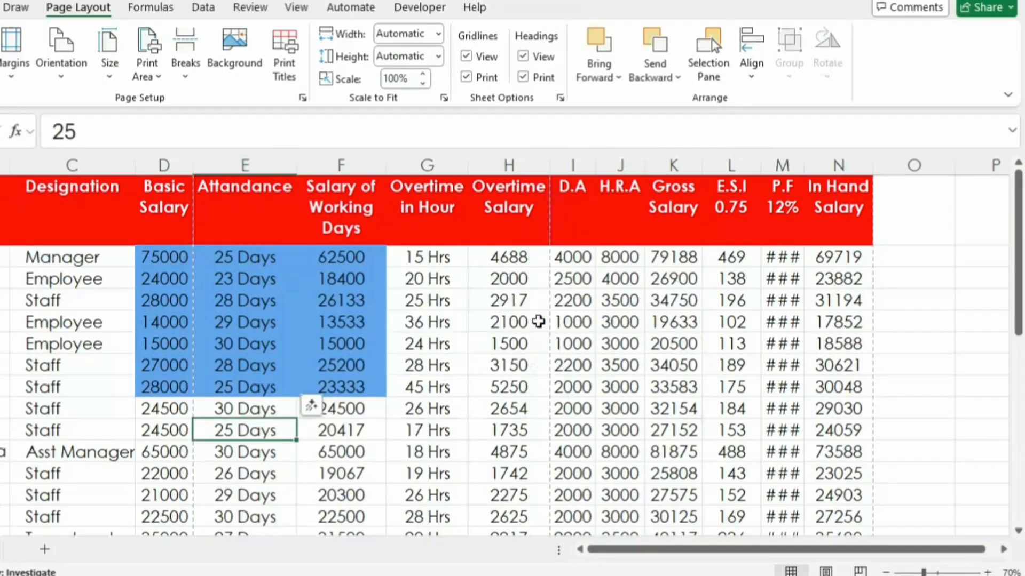
click(473, 381)
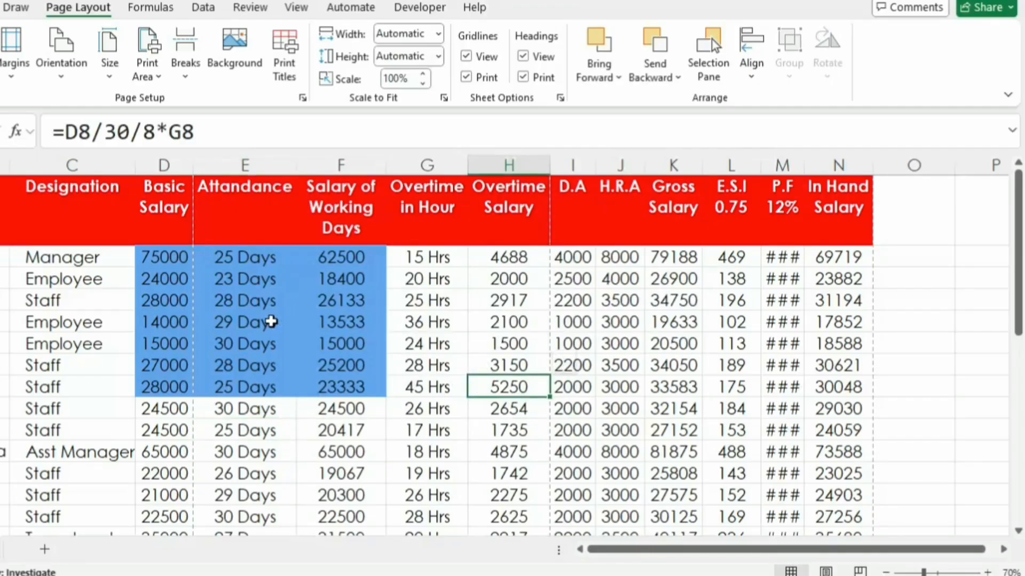
click(60, 365)
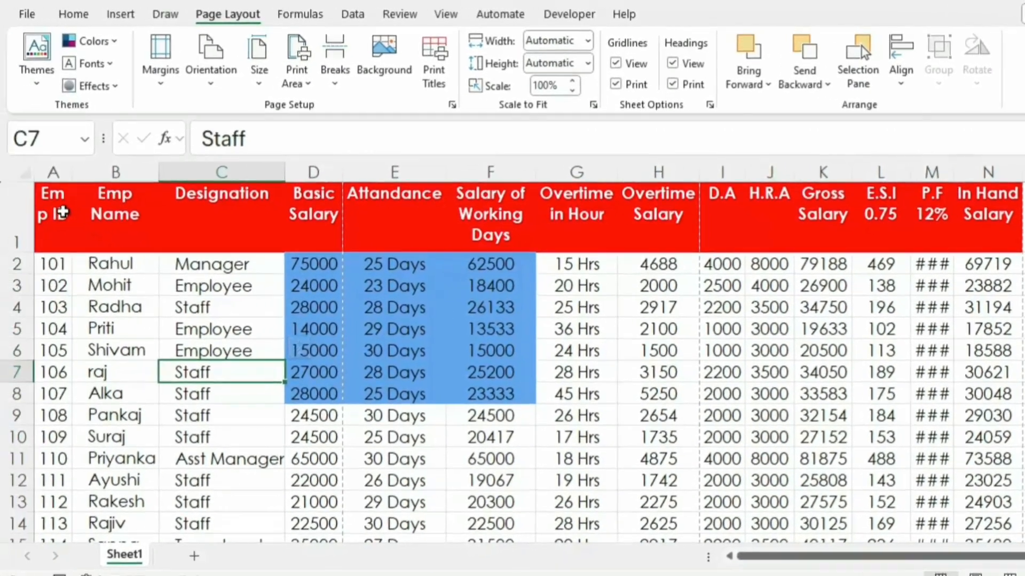
Step: Go through the header cells Emp ID, Emp Name, Designation and Salary of Working Days
click(62, 203)
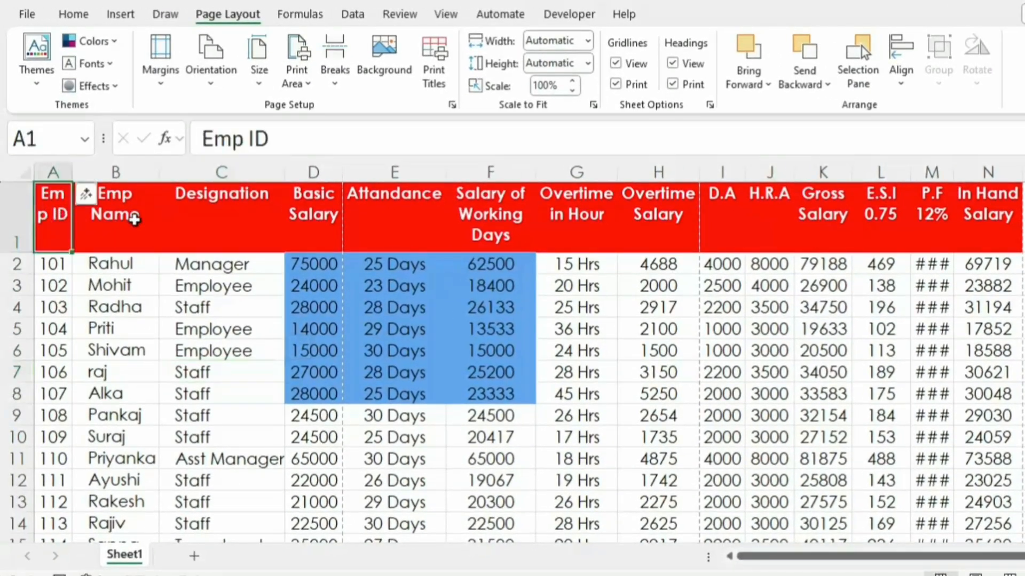
click(133, 217)
click(207, 220)
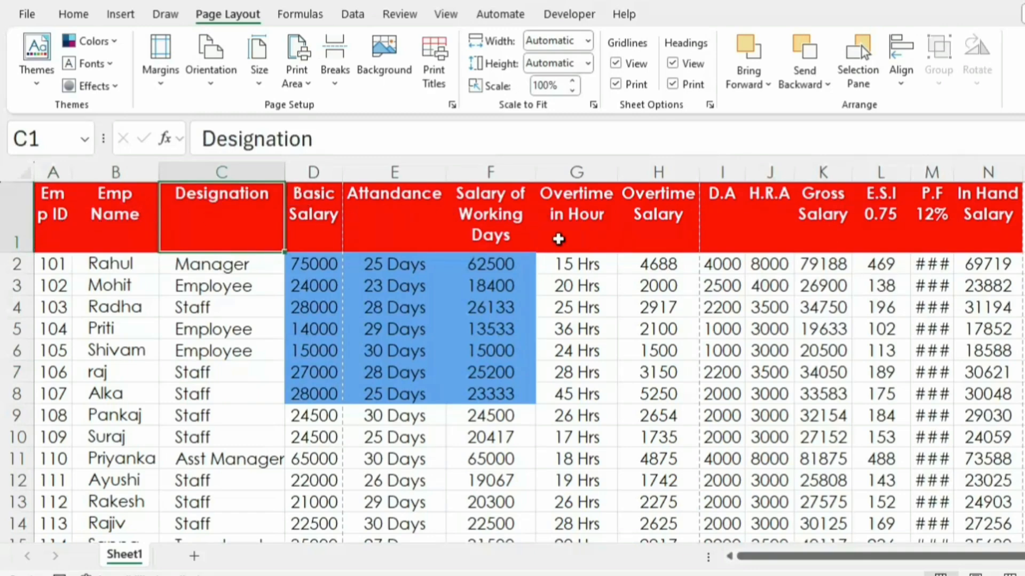
click(478, 214)
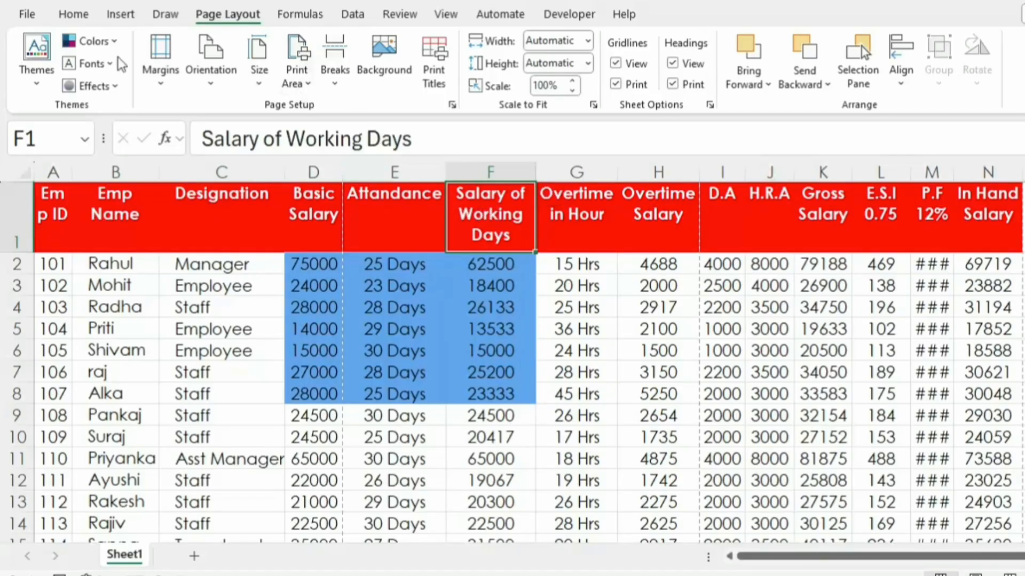
Step: Narrow the Salary of Working Days column slightly and select its header cell
click(73, 14)
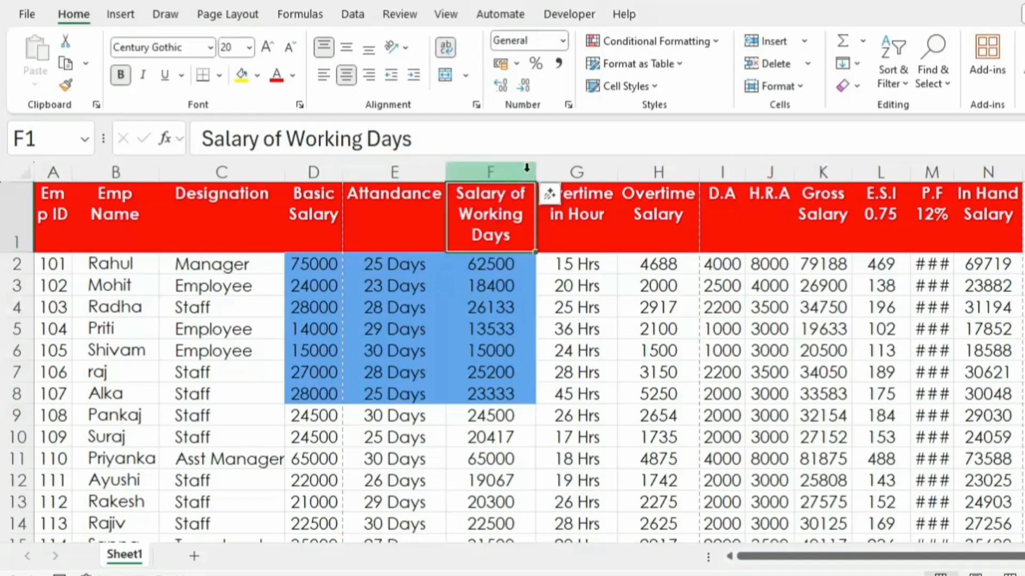
mouse_move(524, 168)
mouse_down()
mouse_move(595, 172)
mouse_move(527, 171)
mouse_up()
click(507, 237)
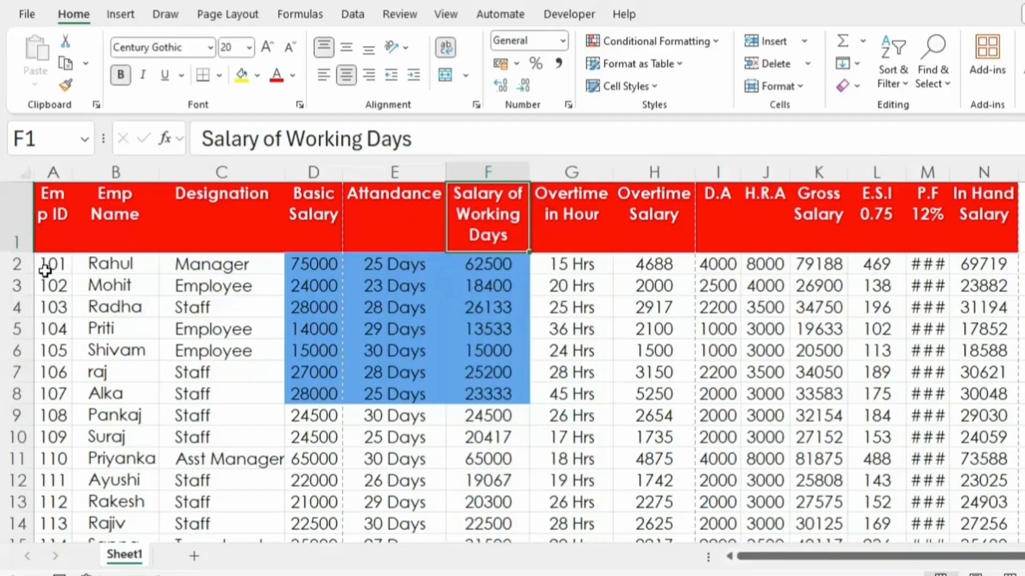
Step: Examine the first employee's name and designation, the basic salary column, and the attendance entries down to E5
click(122, 264)
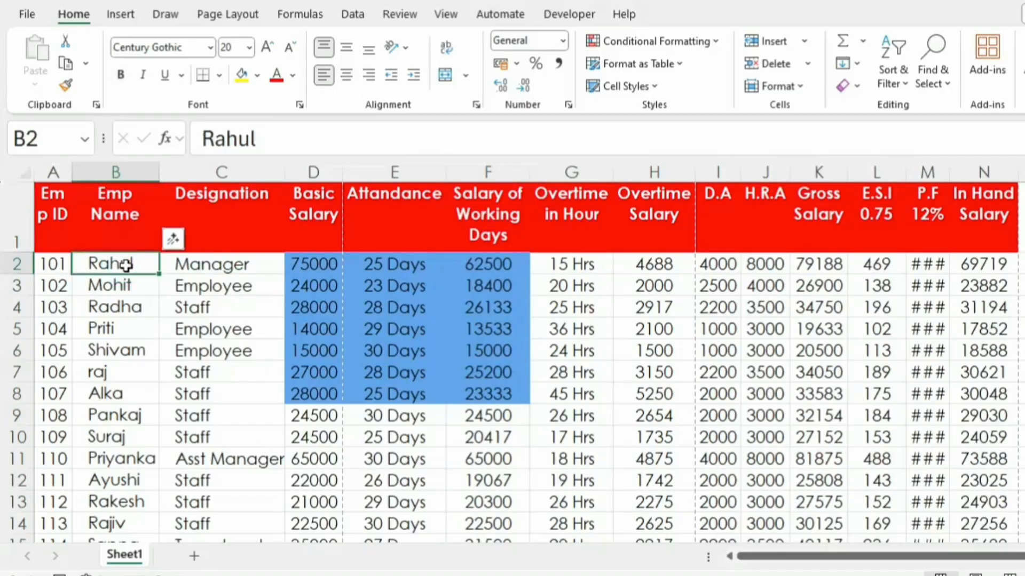
click(242, 271)
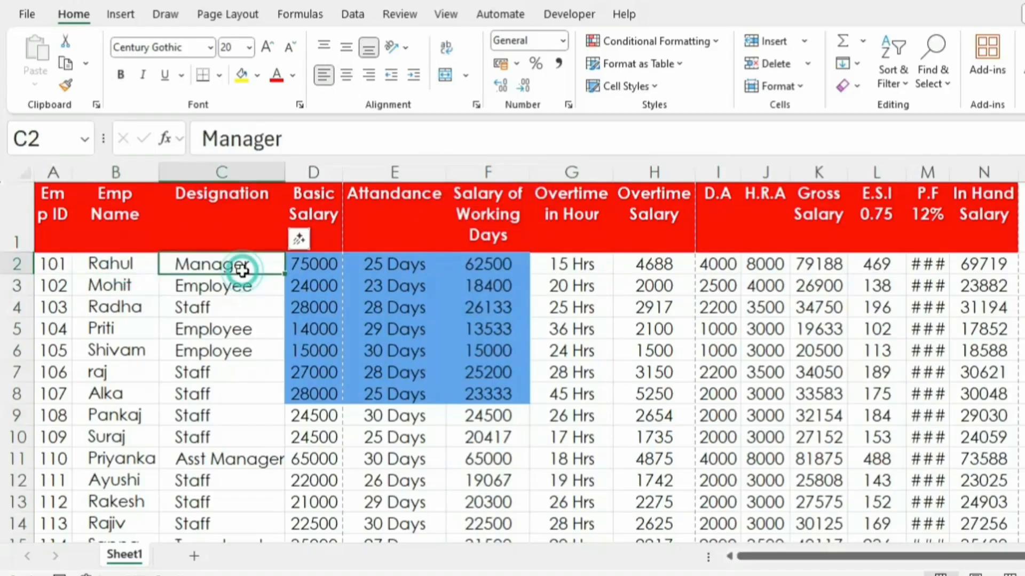
click(323, 285)
click(399, 264)
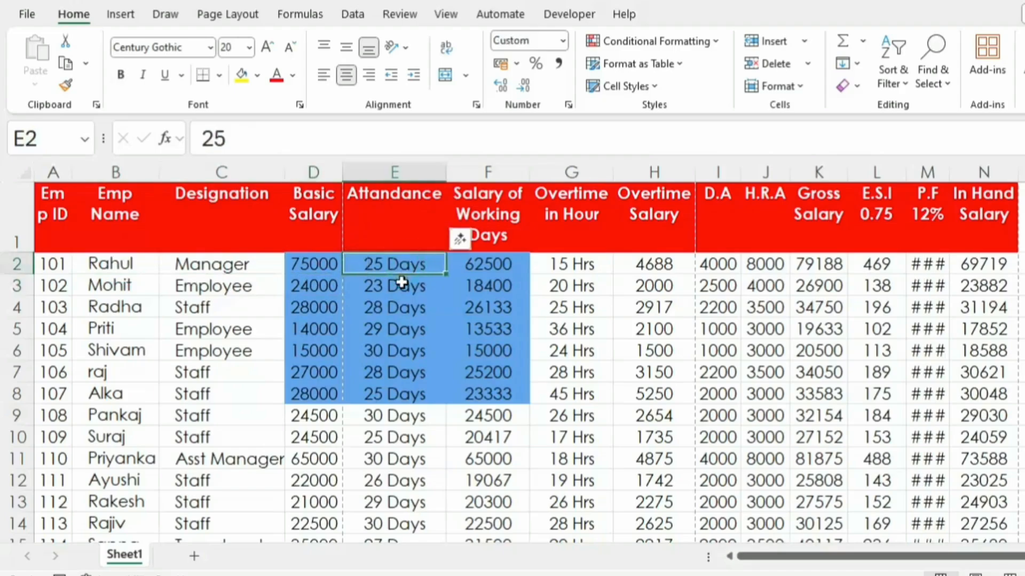
click(400, 286)
click(392, 261)
click(386, 311)
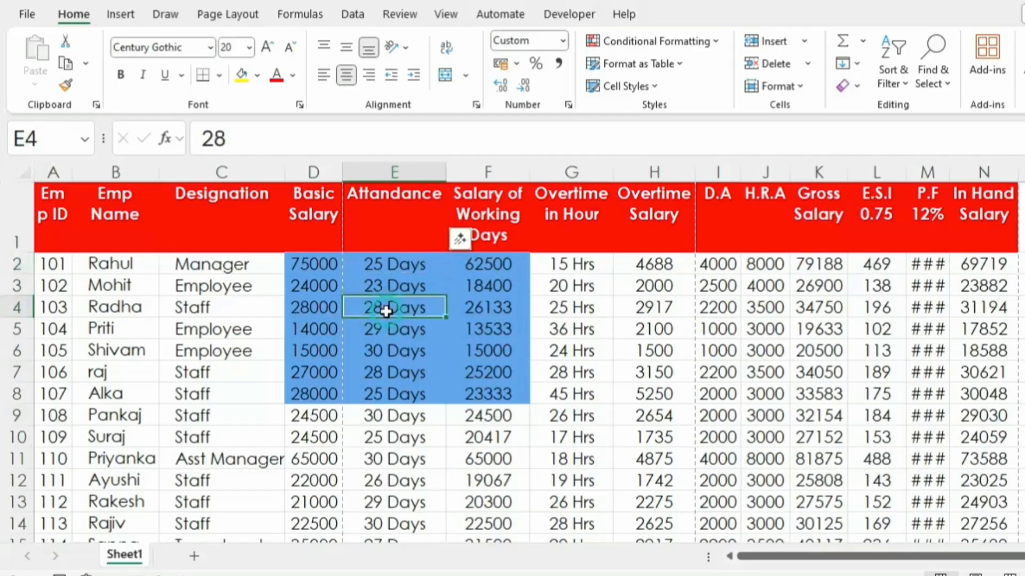
click(381, 330)
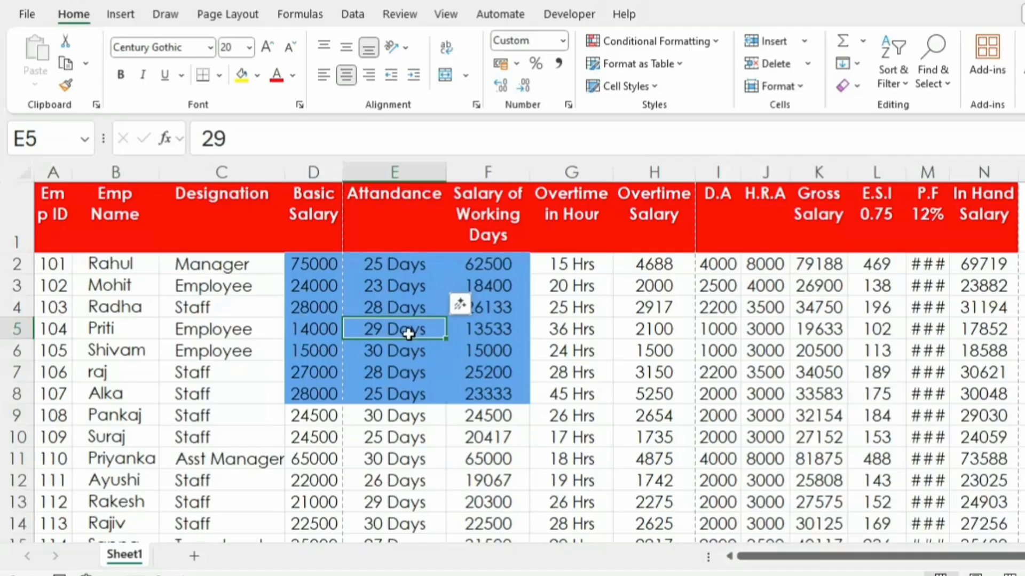
Step: Apply the custom number format # "Days" to the attendance cells E2:E5
drag(389, 270, 412, 357)
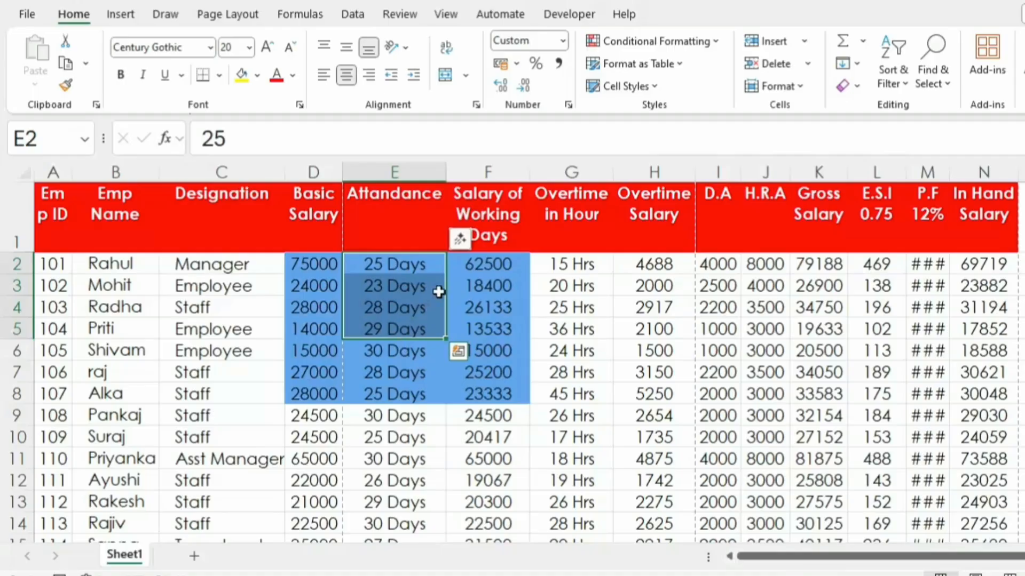
click(568, 106)
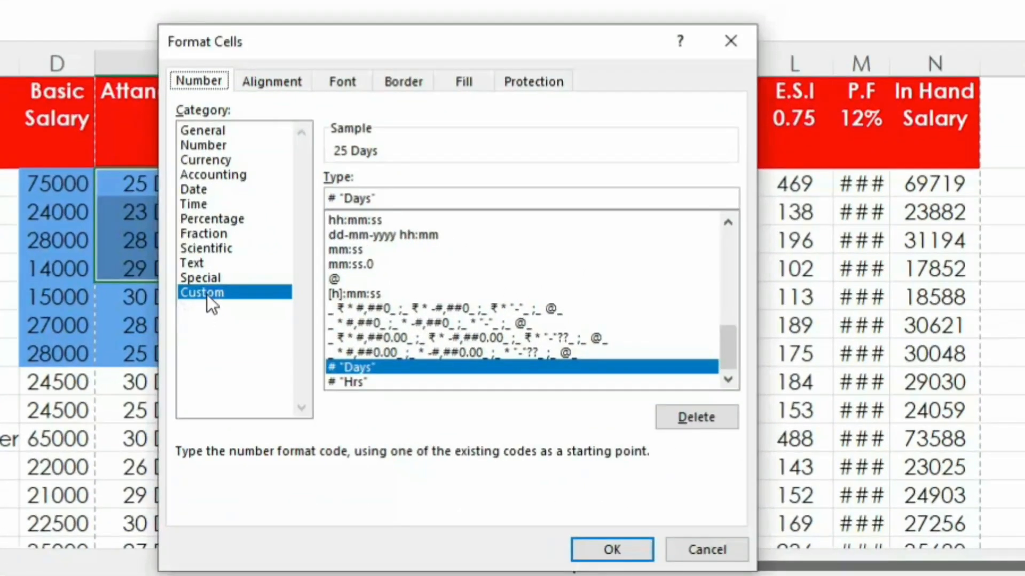
click(396, 202)
click(613, 551)
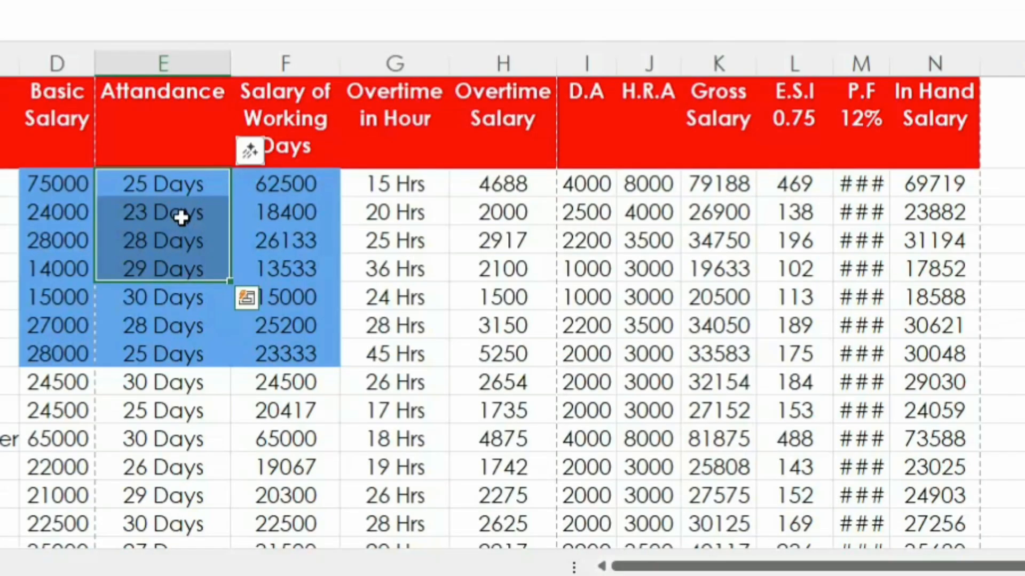
Step: Clear the attendance cells E2:E5 and re-enter the day counts as 25, 23, 29 and 24
key(Delete)
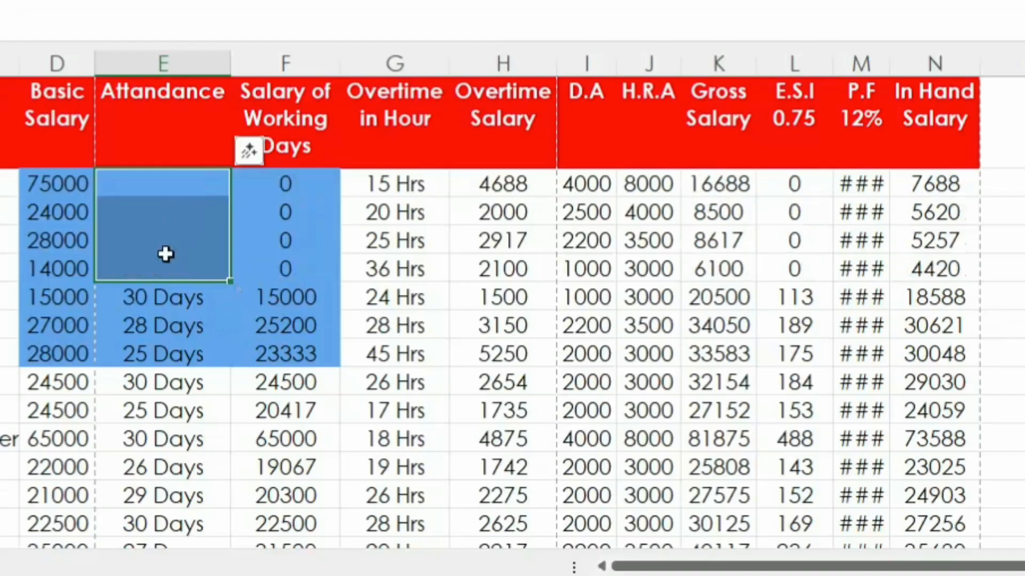
click(168, 185)
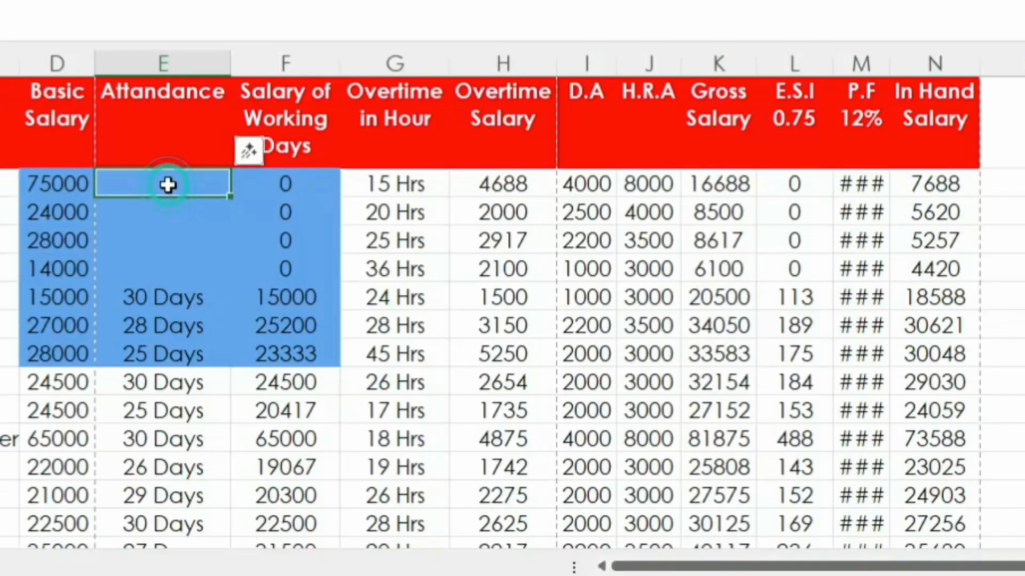
text(25)
key(Return)
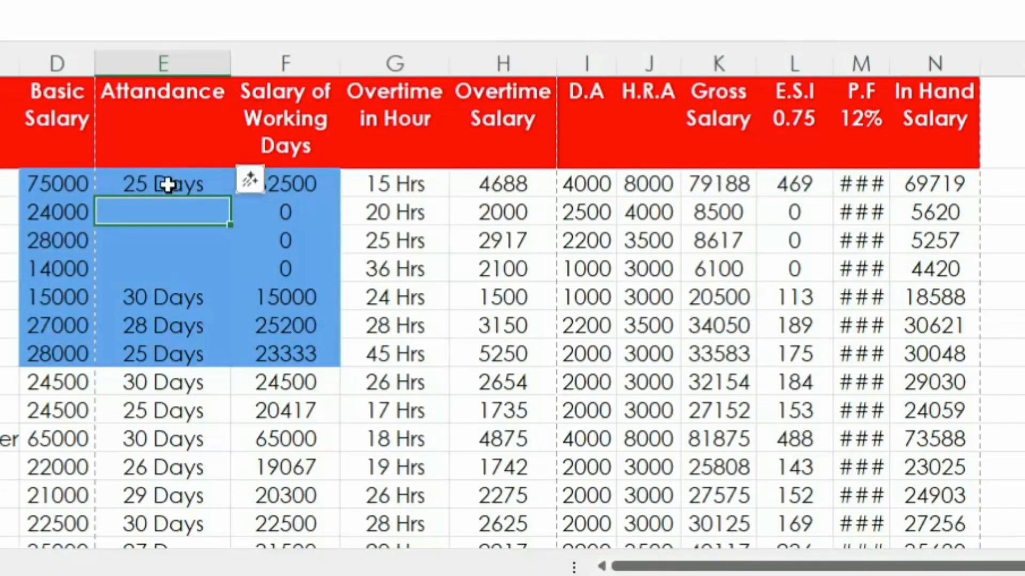
text(23)
key(Return)
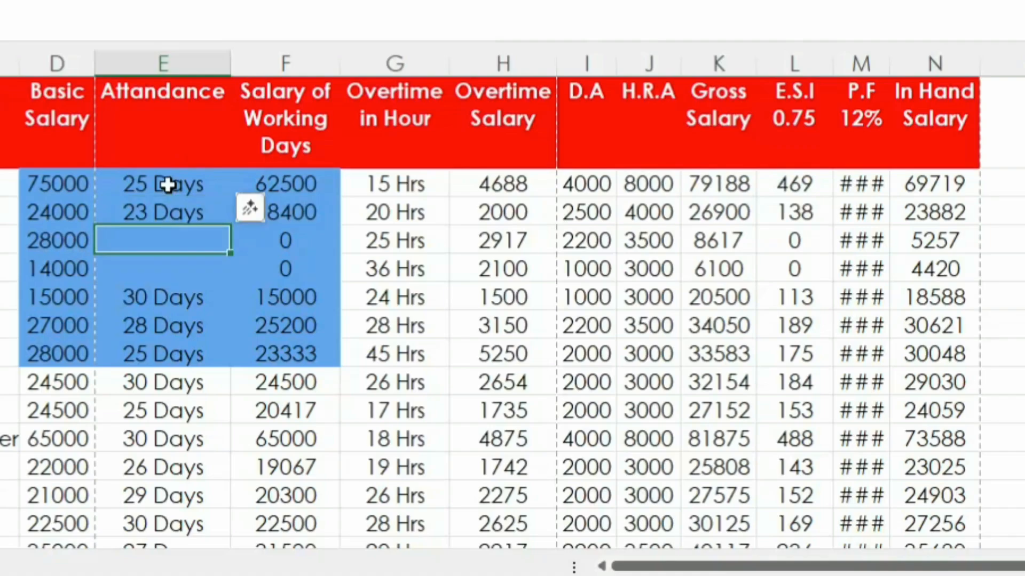
text(29)
key(Return)
text(24)
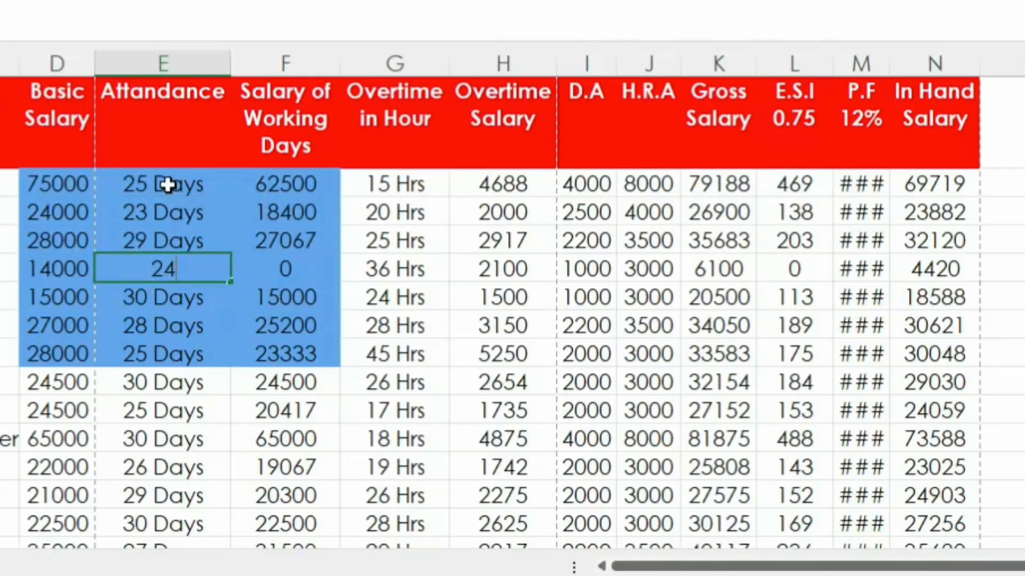
key(Return)
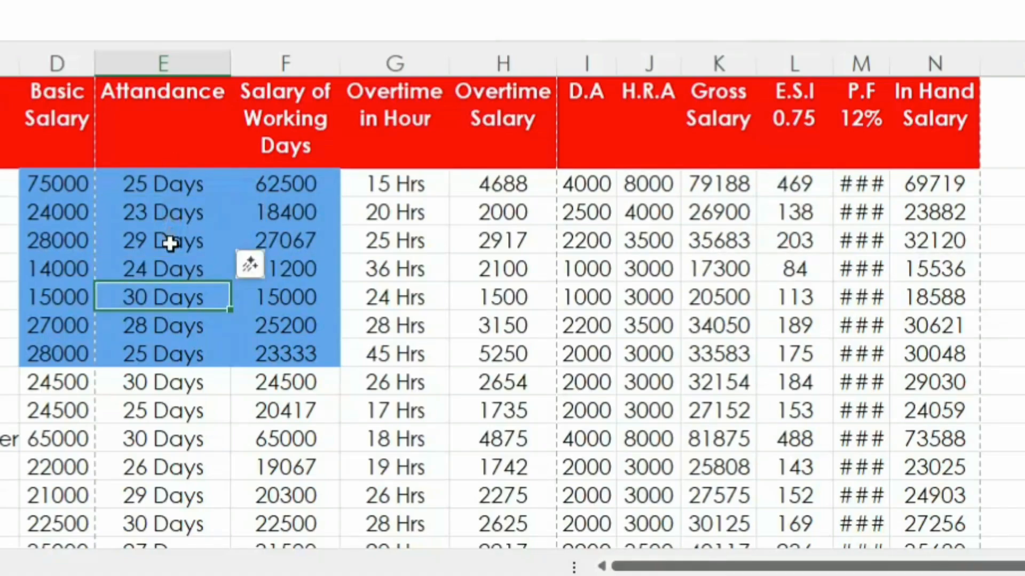
Step: Clear the Salary of Working Days cells F2:F4
click(293, 183)
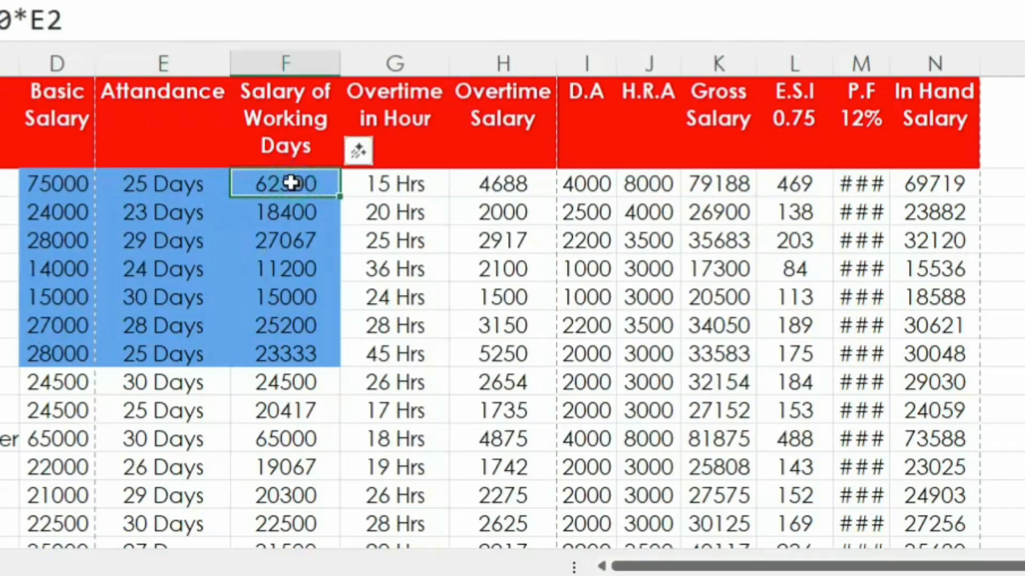
drag(293, 183, 283, 245)
click(291, 218)
key(Delete)
click(293, 363)
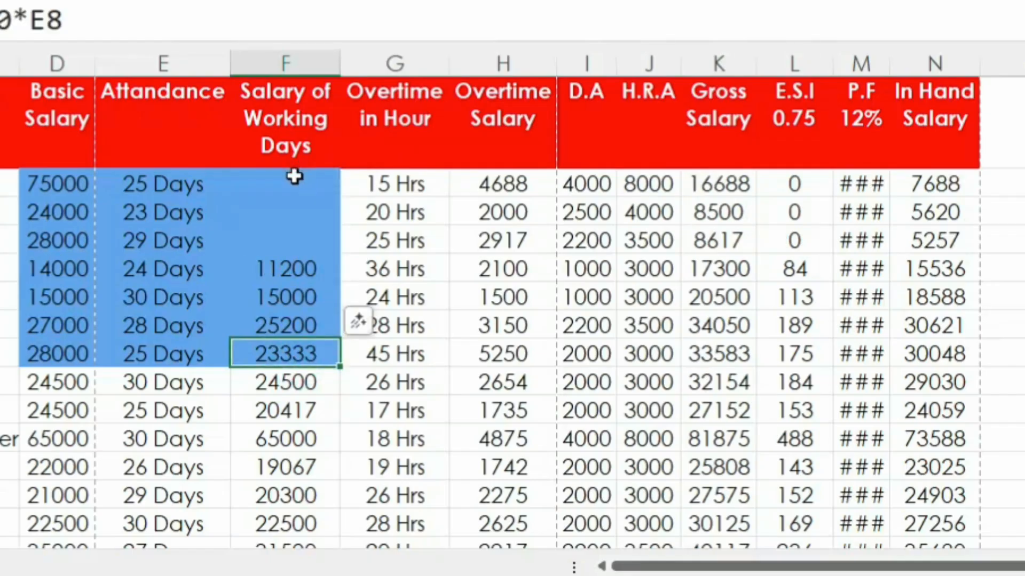
Step: Enter the formula =D2/30*E3 in F2, the first employee's Salary of Working Days cell
click(294, 176)
click(57, 184)
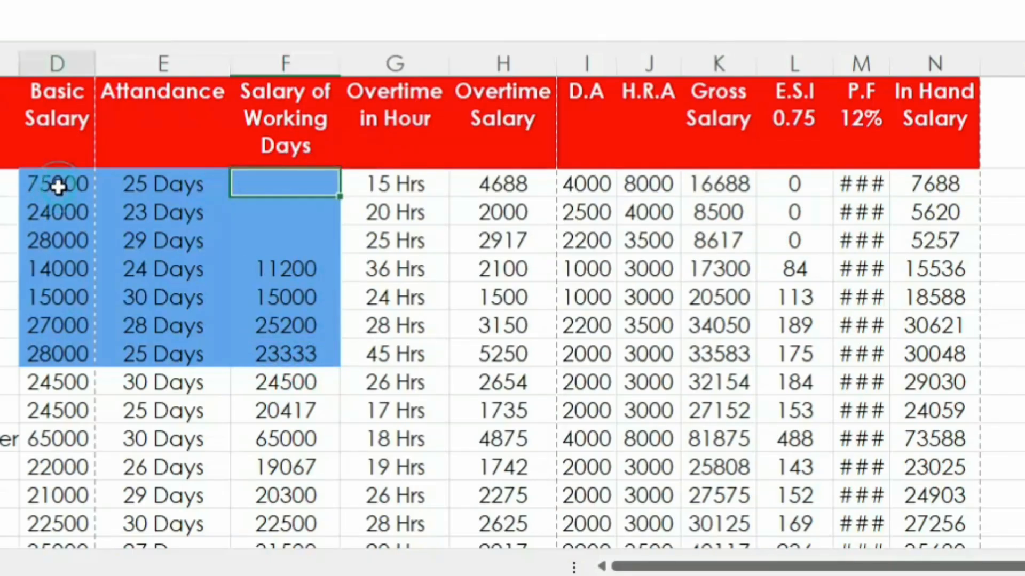
click(171, 189)
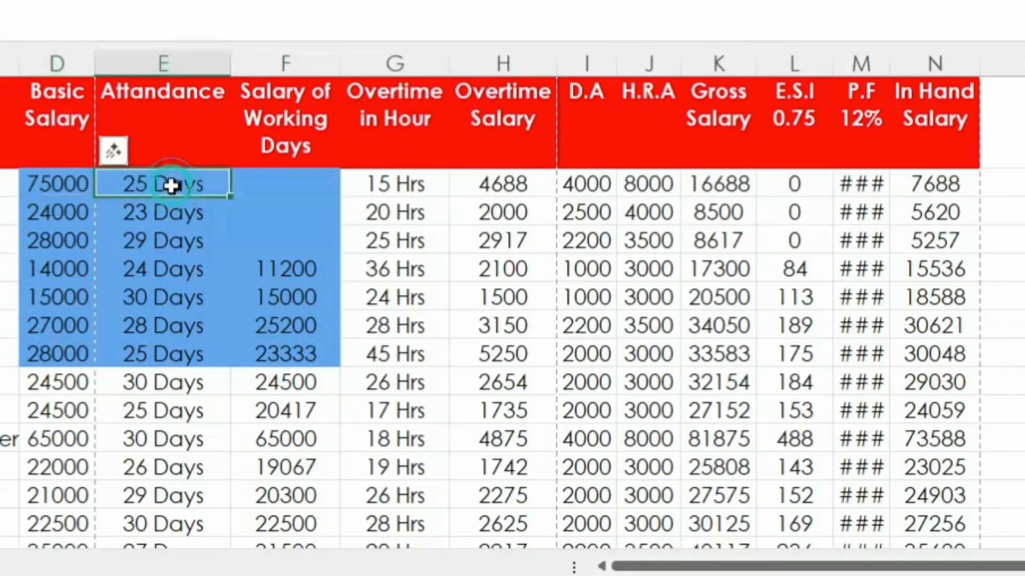
click(268, 184)
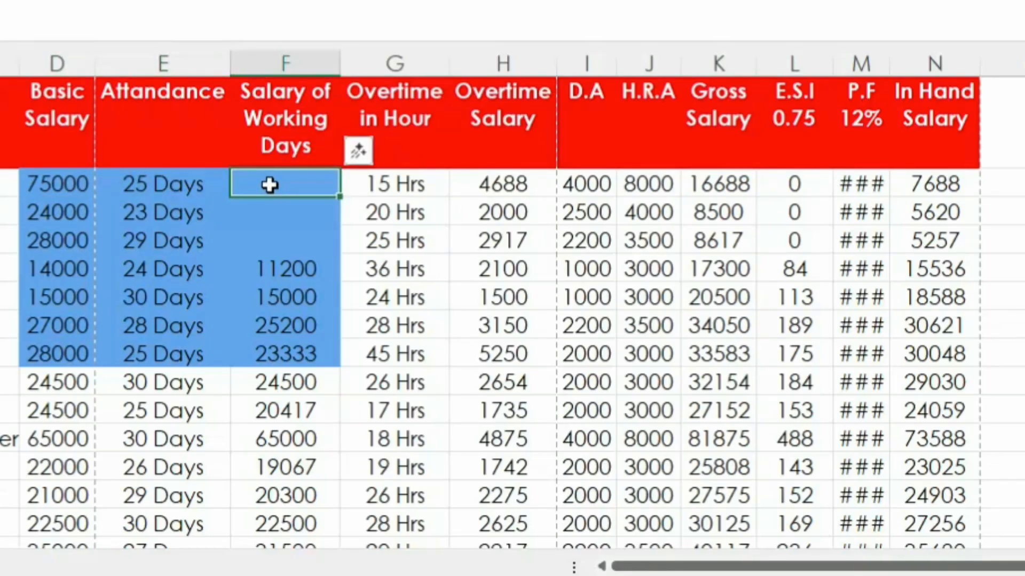
text(=)
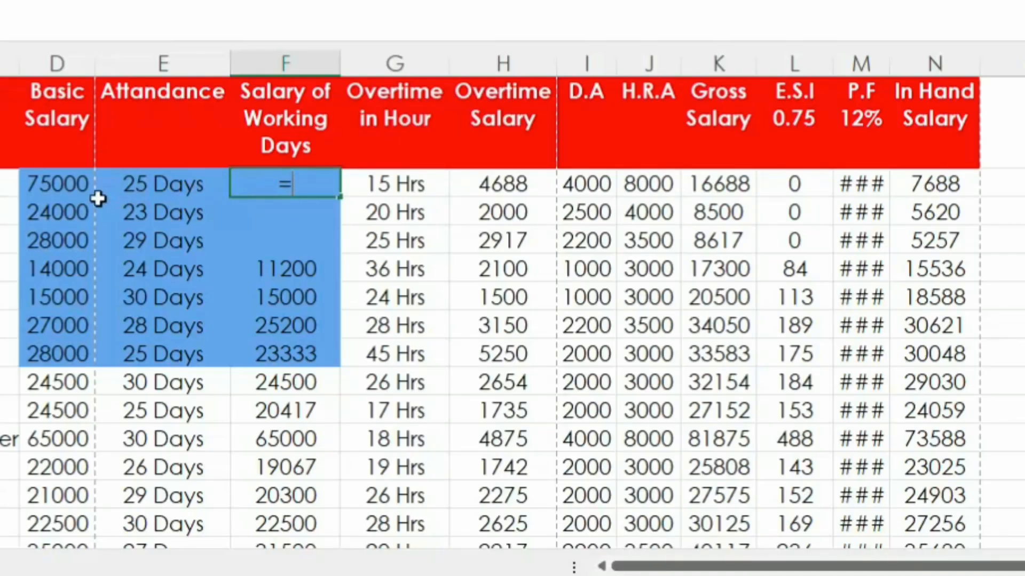
click(38, 184)
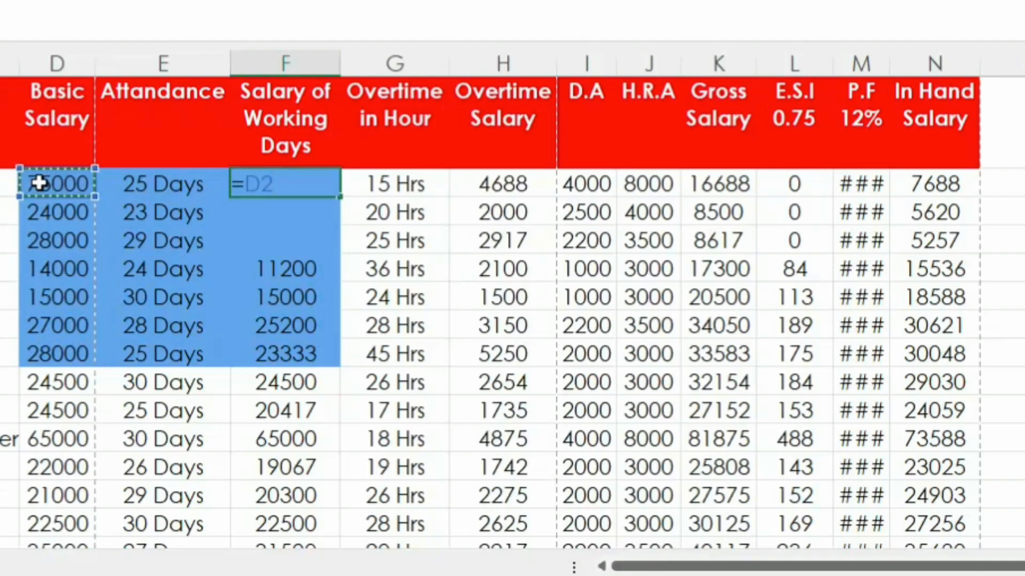
text(/30)
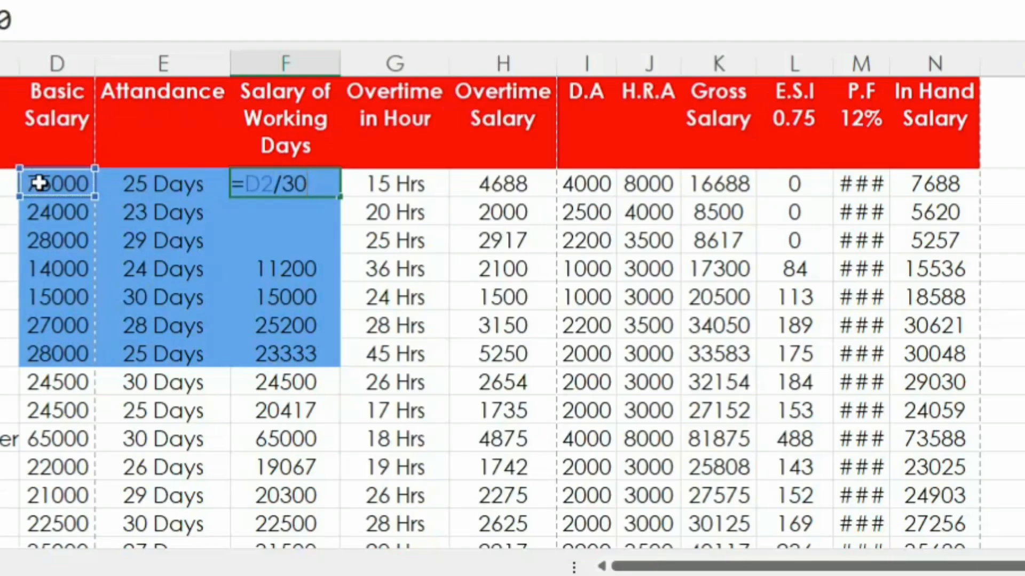
text(*)
click(154, 209)
key(Return)
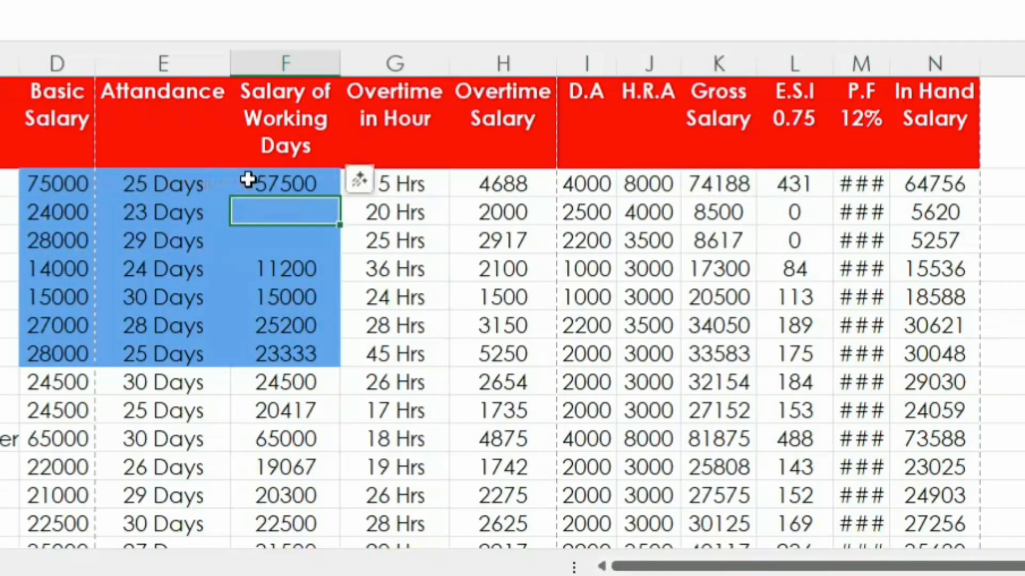
Step: Fill the Salary of Working Days formula from F2 down to F6
click(161, 185)
key(Right)
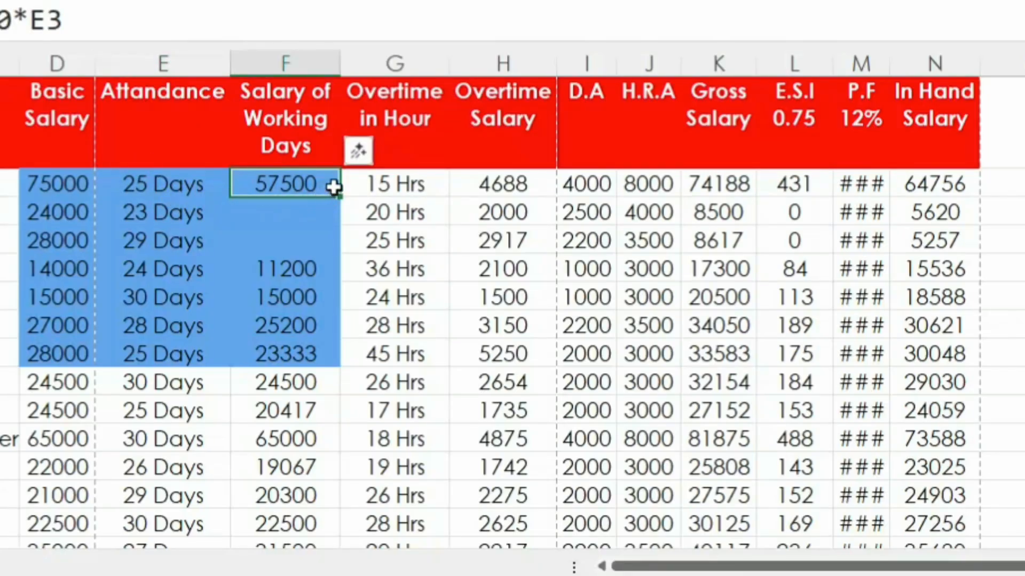
drag(341, 199, 339, 317)
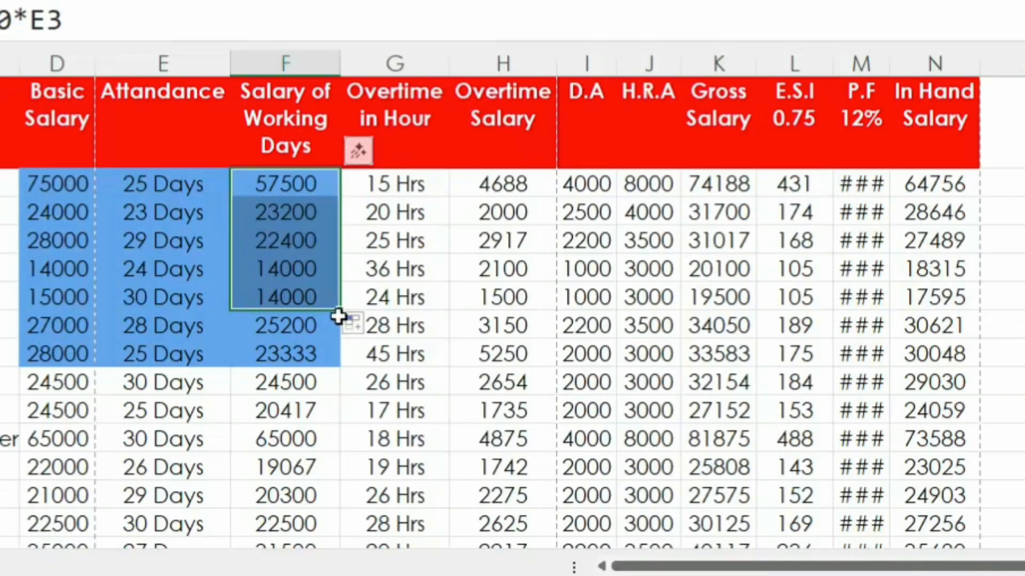
Step: Examine the Overtime in Hour entries in G2:G6
click(391, 194)
click(390, 234)
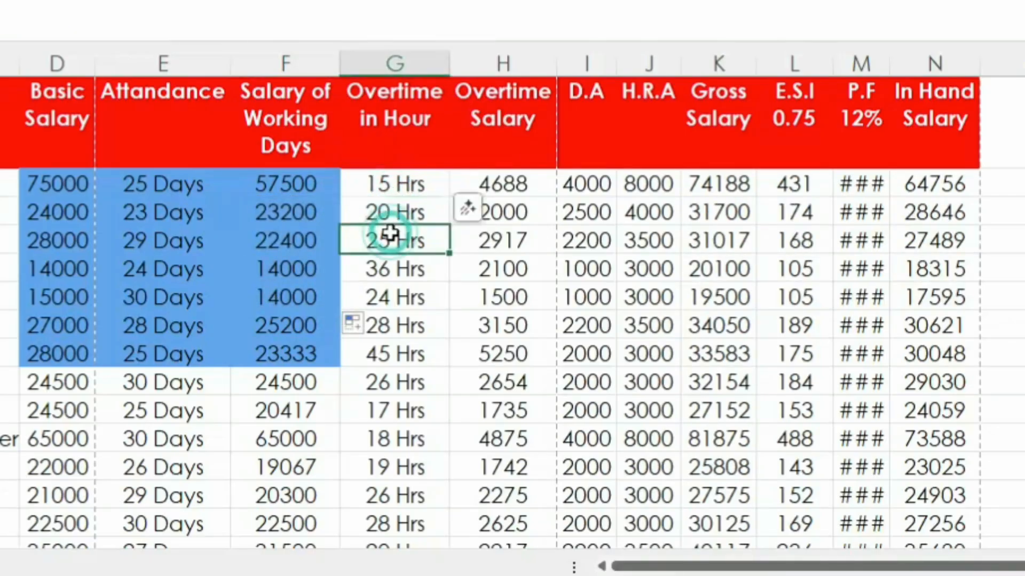
click(391, 263)
click(395, 207)
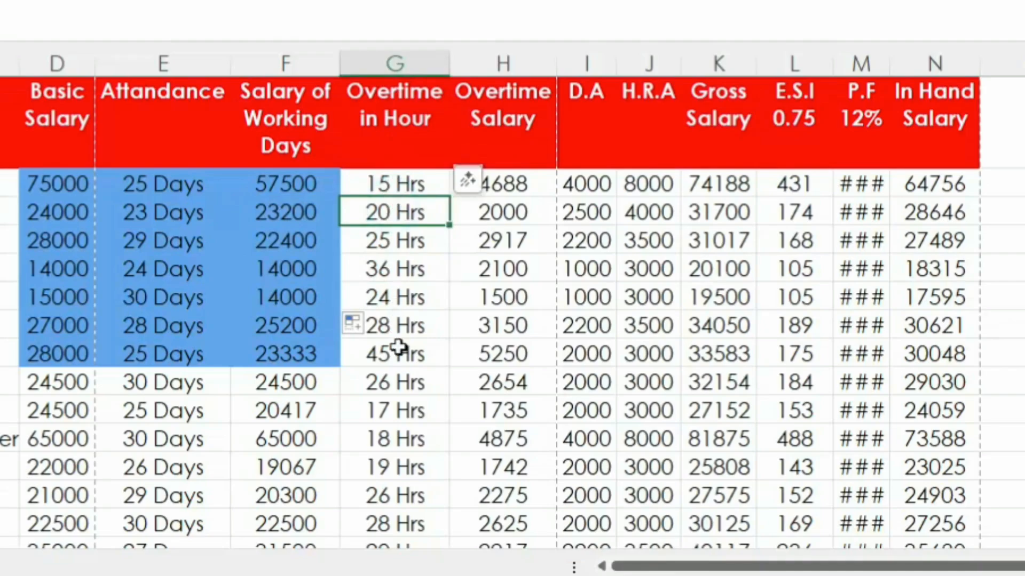
drag(400, 184, 409, 288)
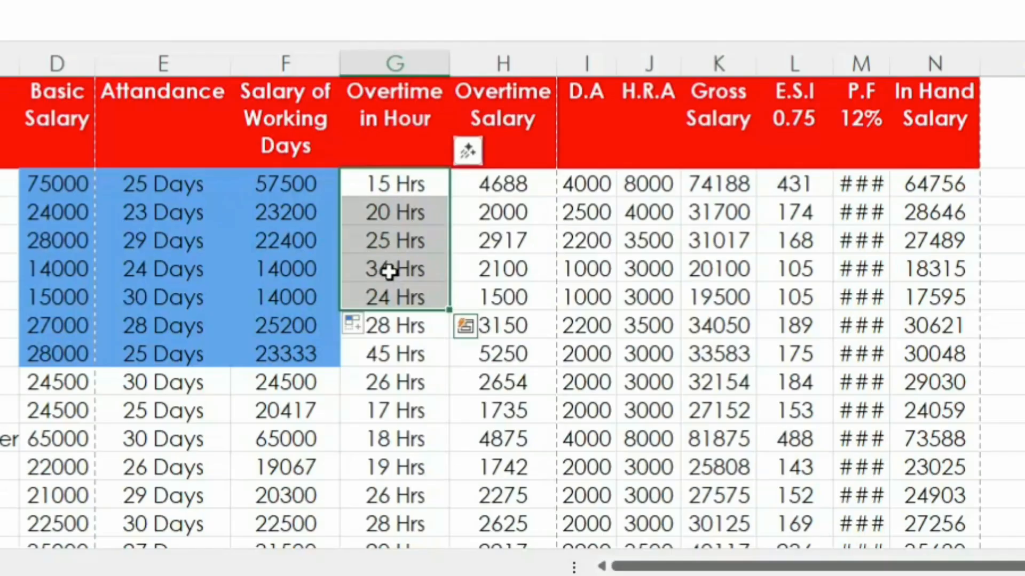
Step: Clear the Overtime Salary cells H2:H5
drag(504, 188, 511, 261)
key(Delete)
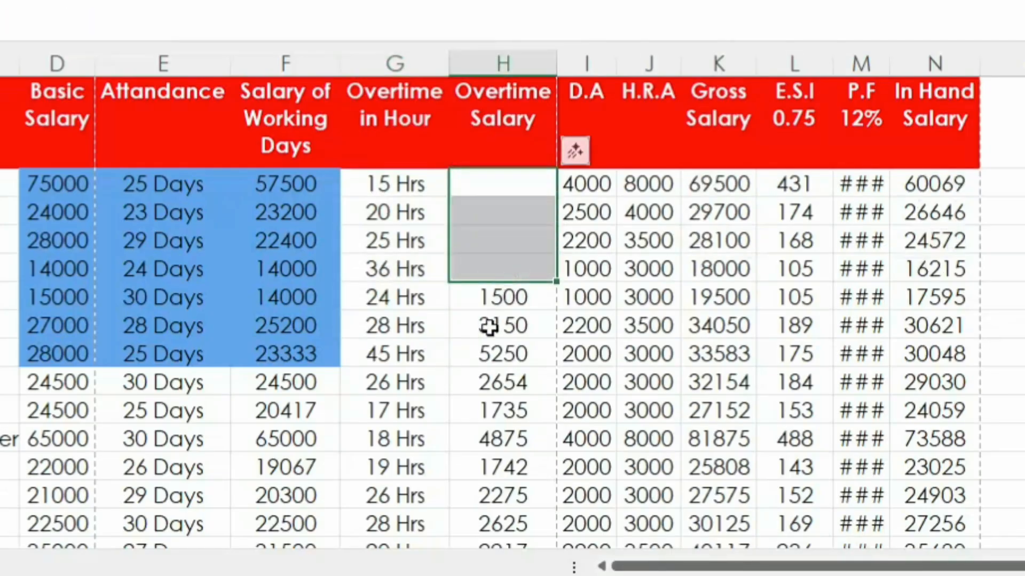
click(494, 327)
Step: Enter the formula =D2/30/8*G2 in H2 to calculate the first employee's Overtime Salary
click(497, 186)
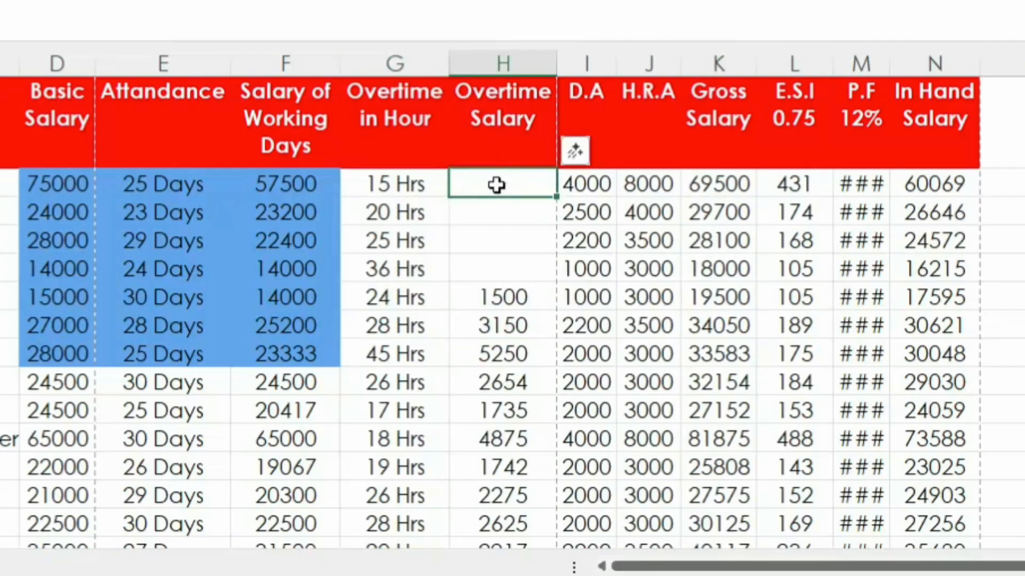
text(=)
click(59, 183)
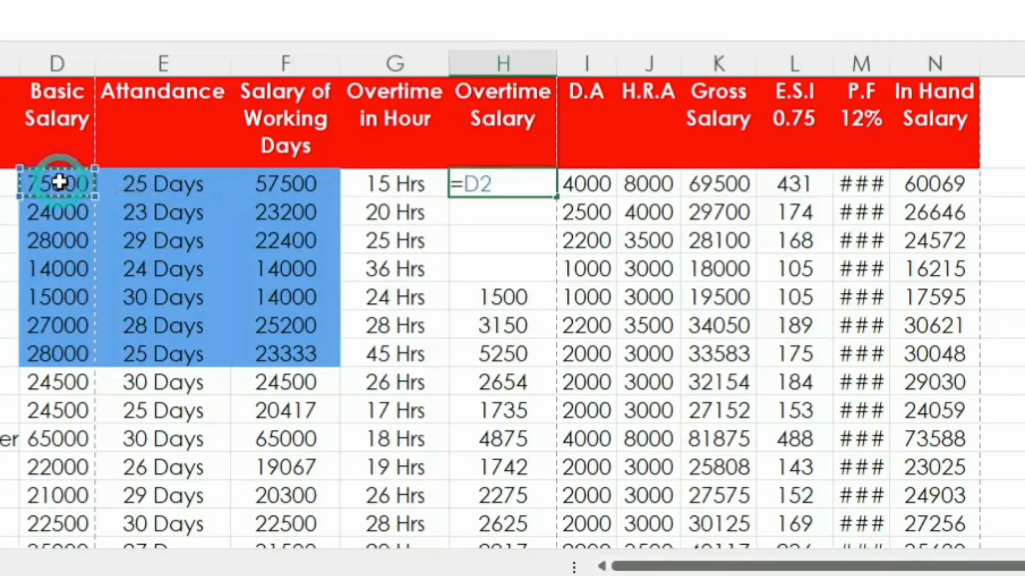
text(/30)
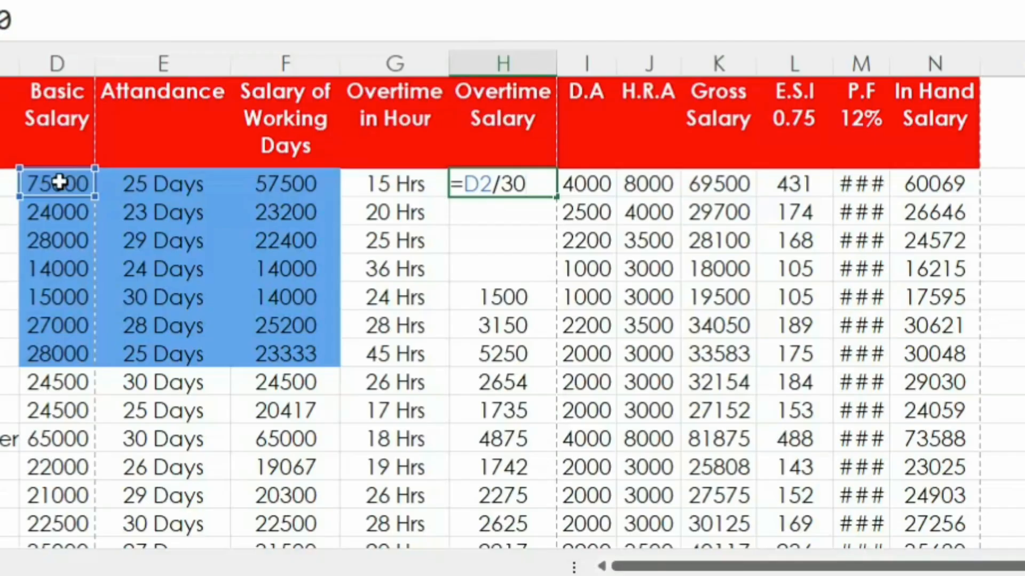
text(/8)
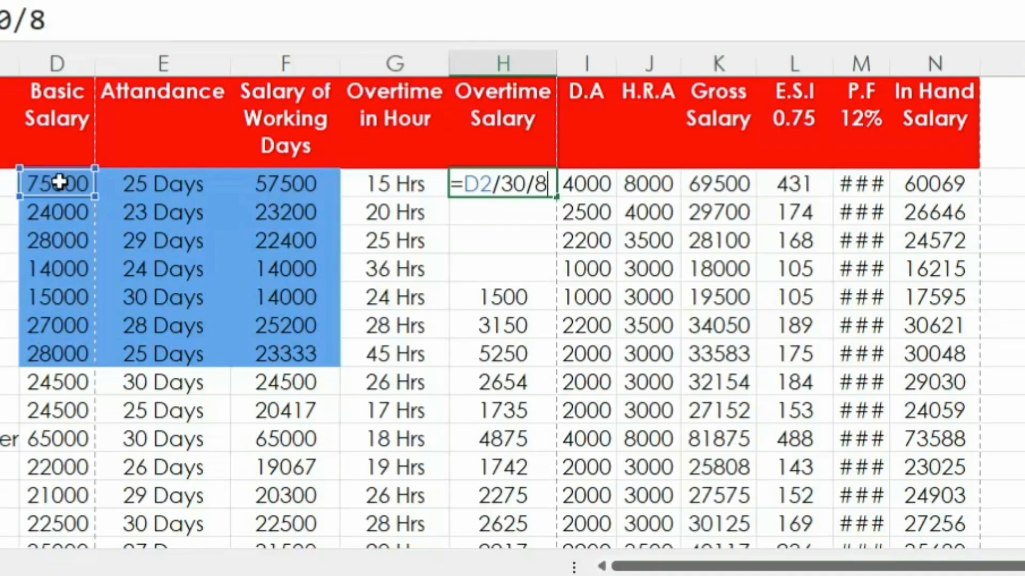
text(*)
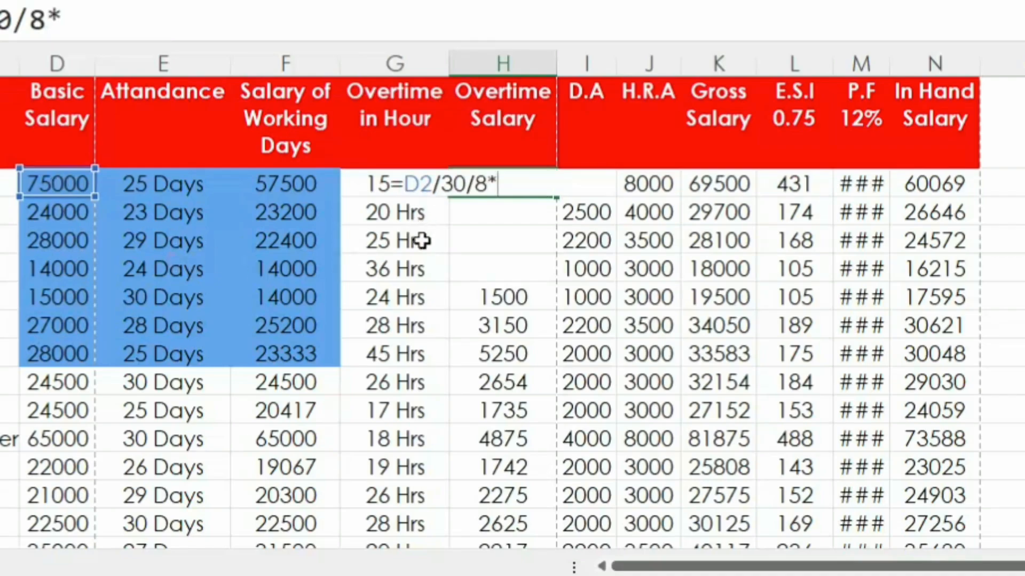
click(365, 185)
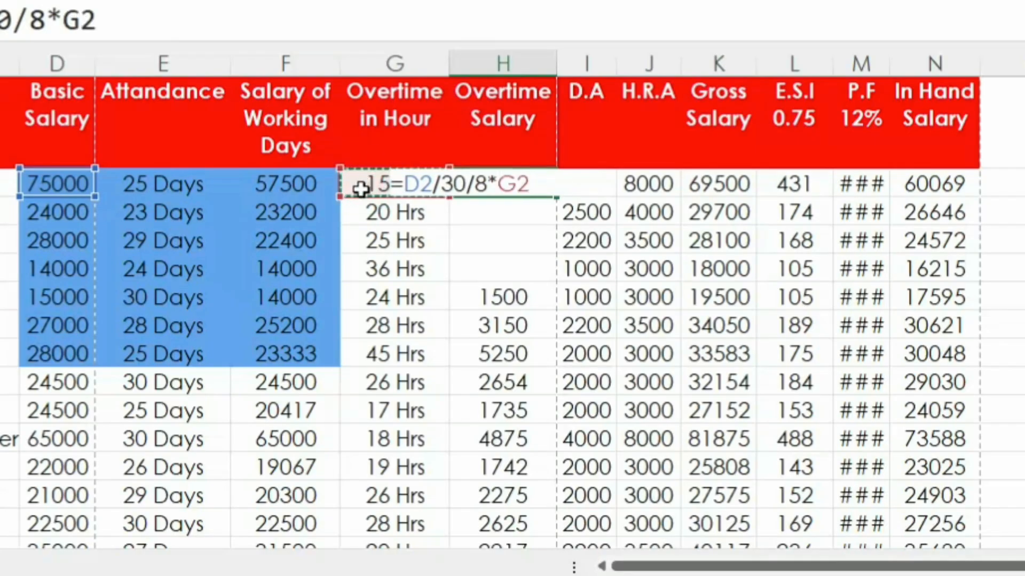
key(Return)
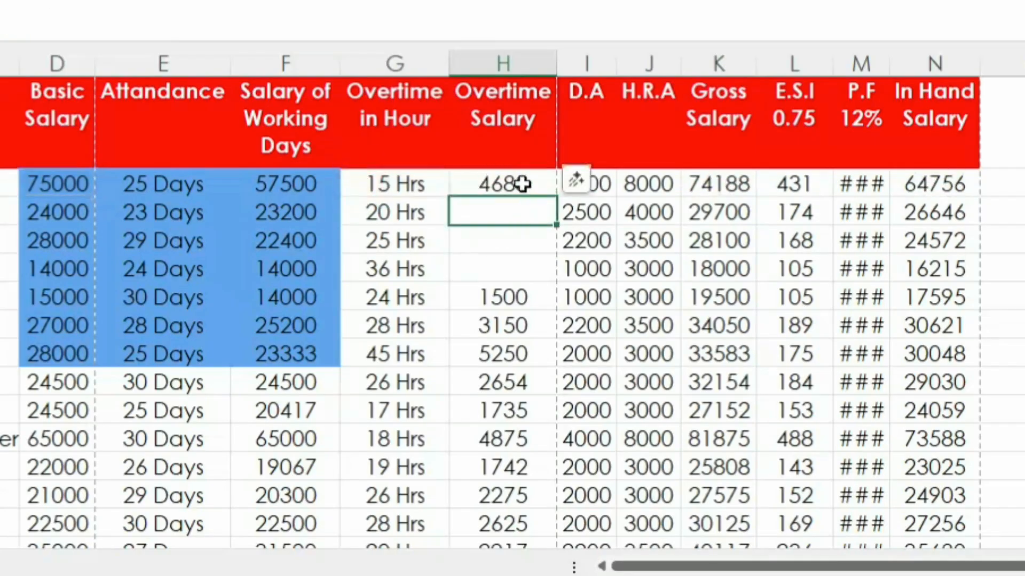
Step: Fill the Overtime Salary formula from H2 down to H5
click(522, 184)
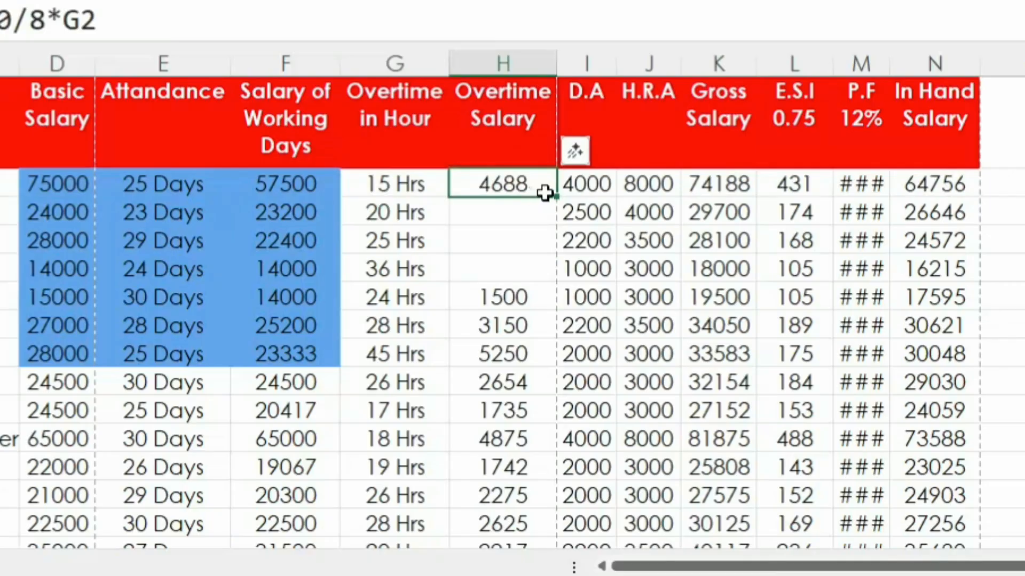
key(Return)
click(528, 183)
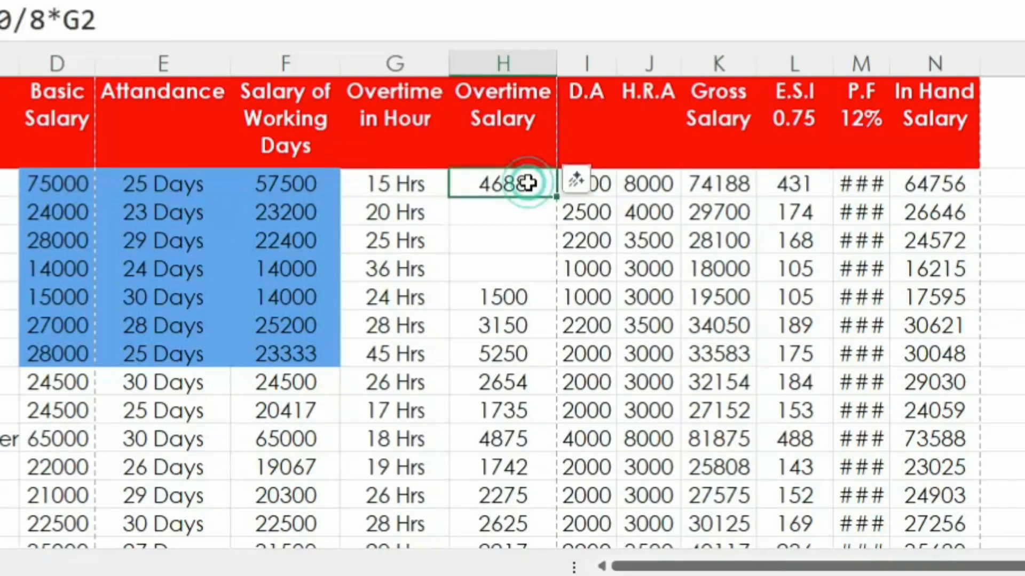
drag(554, 198, 546, 282)
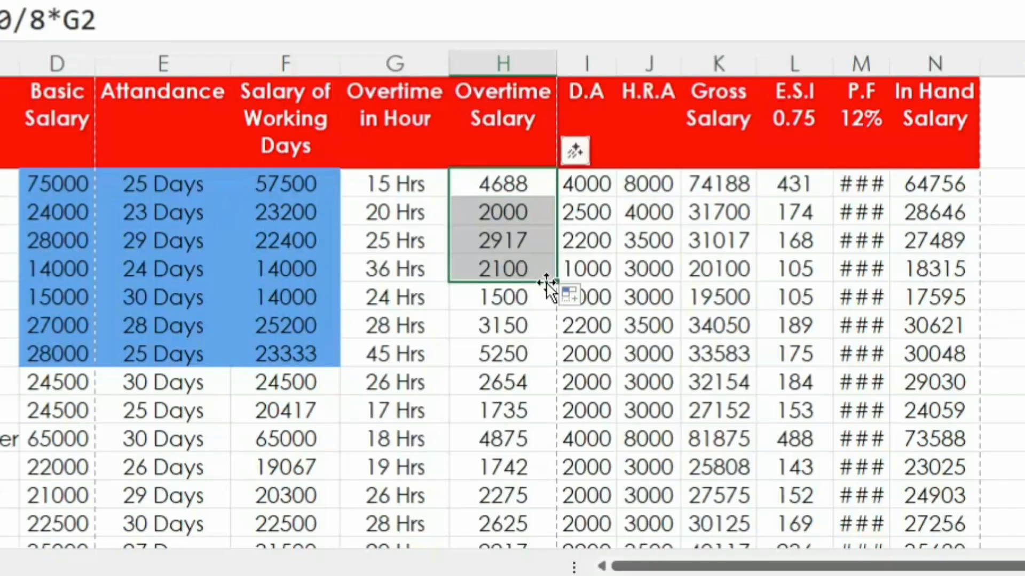
Step: Go through the first employee's D.A and H.R.A cells
click(585, 184)
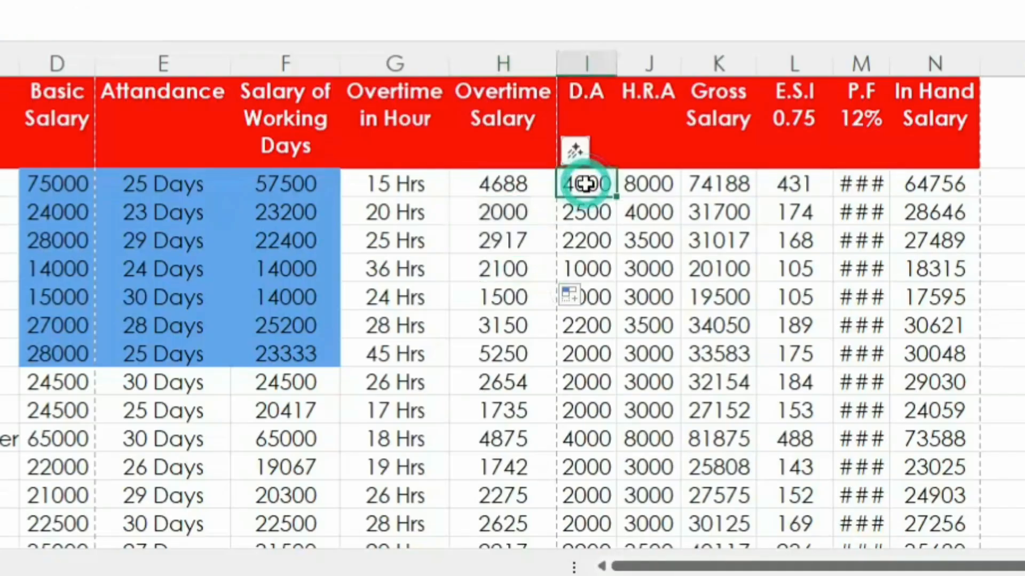
click(642, 185)
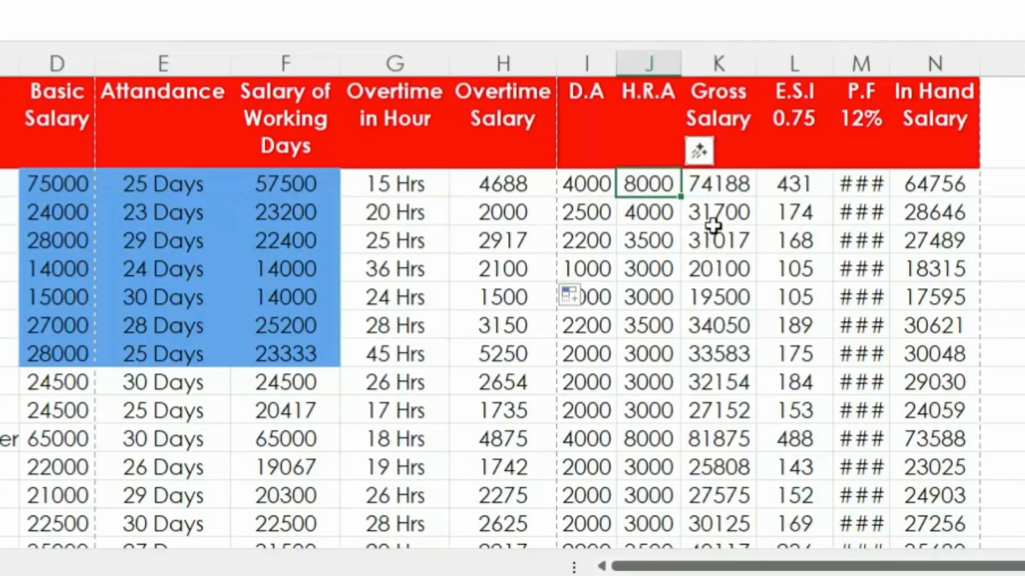
Step: Clear the Gross Salary cells K2:K4
click(722, 185)
drag(724, 221, 723, 235)
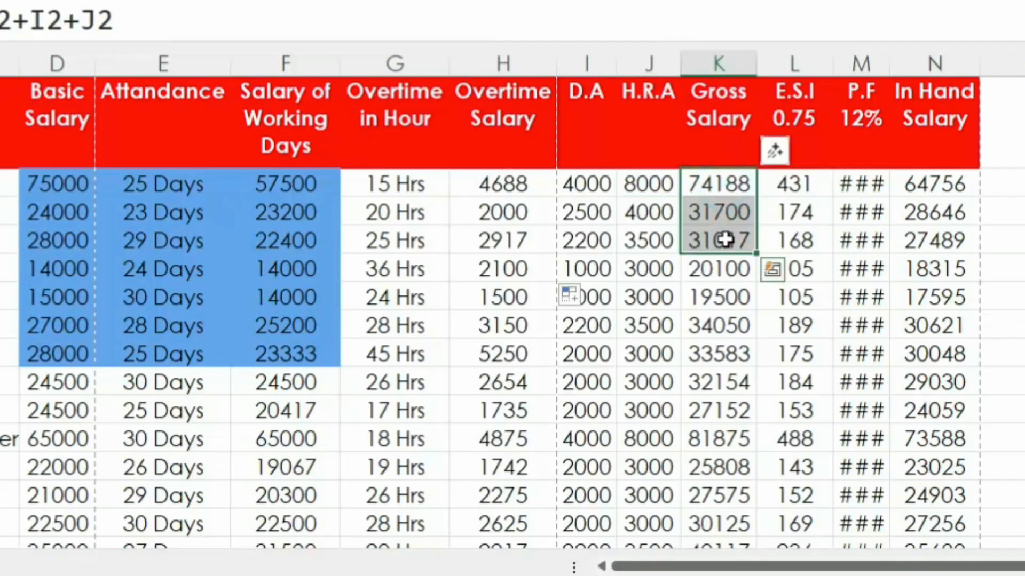
key(Delete)
Step: Enter the formula =F2+H2+I2+J2 in K2 to calculate the first employee's Gross Salary
click(704, 184)
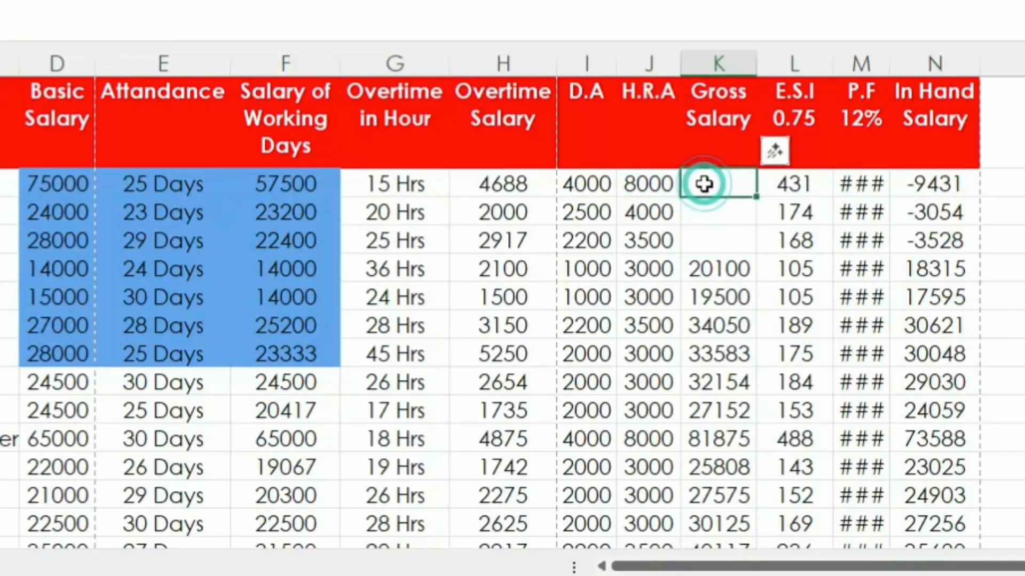
text(=)
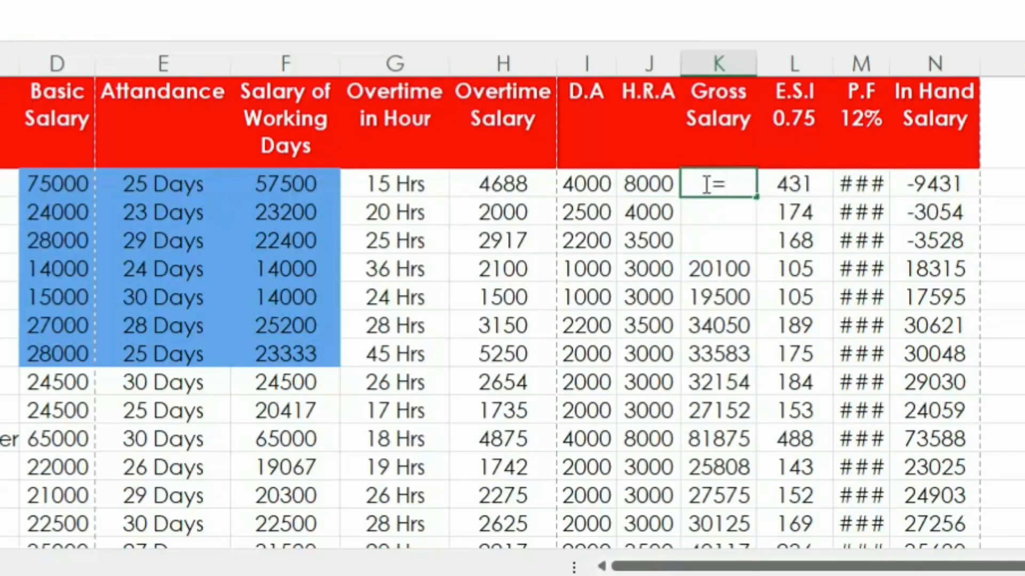
click(278, 182)
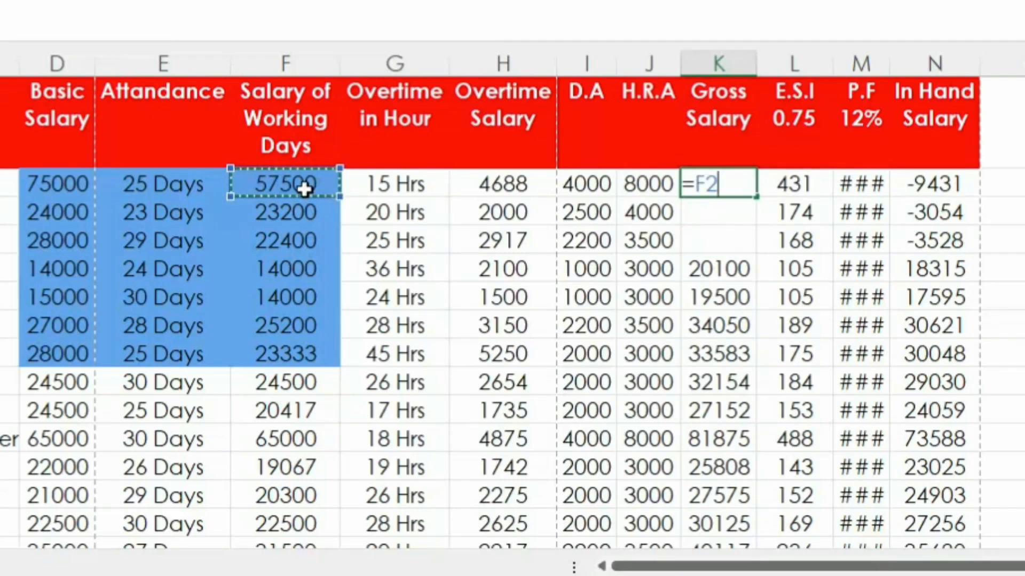
text(+)
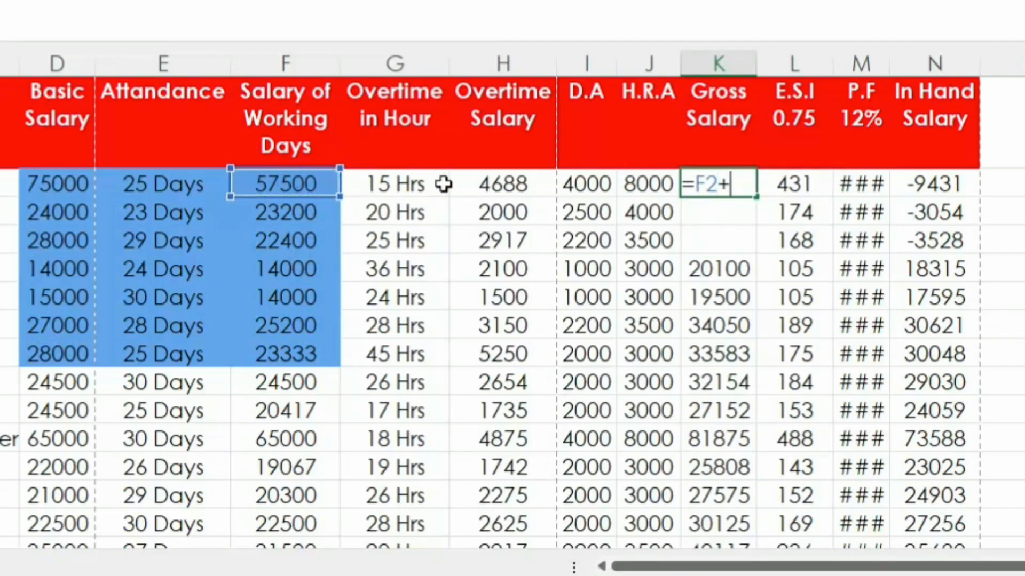
click(470, 178)
text(+)
click(570, 180)
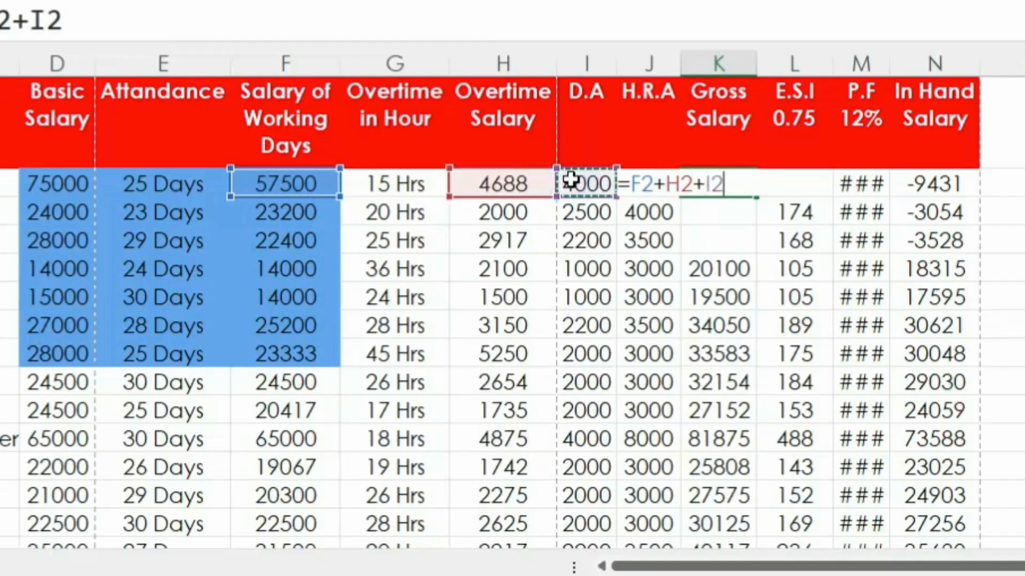
text(+)
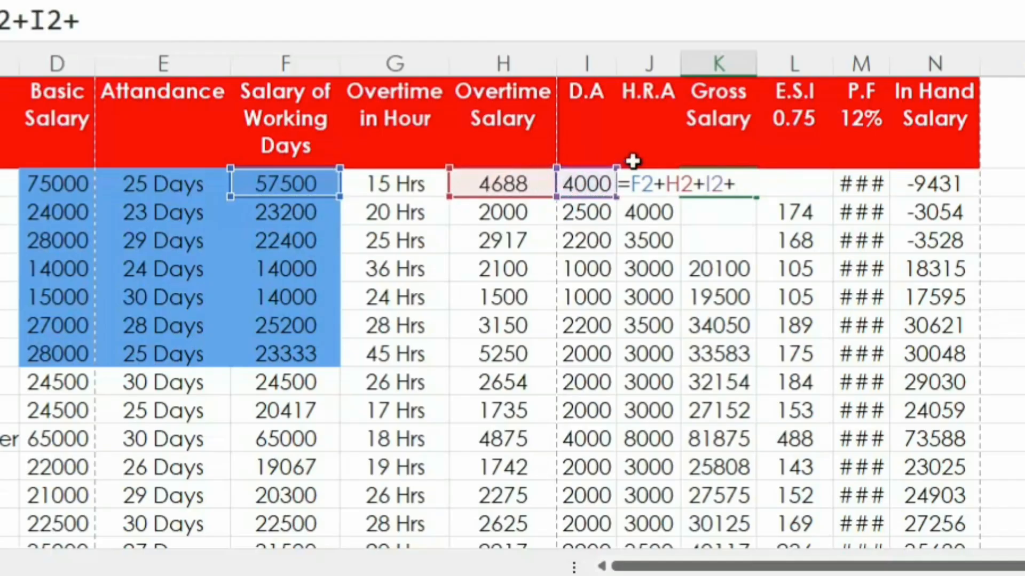
click(646, 212)
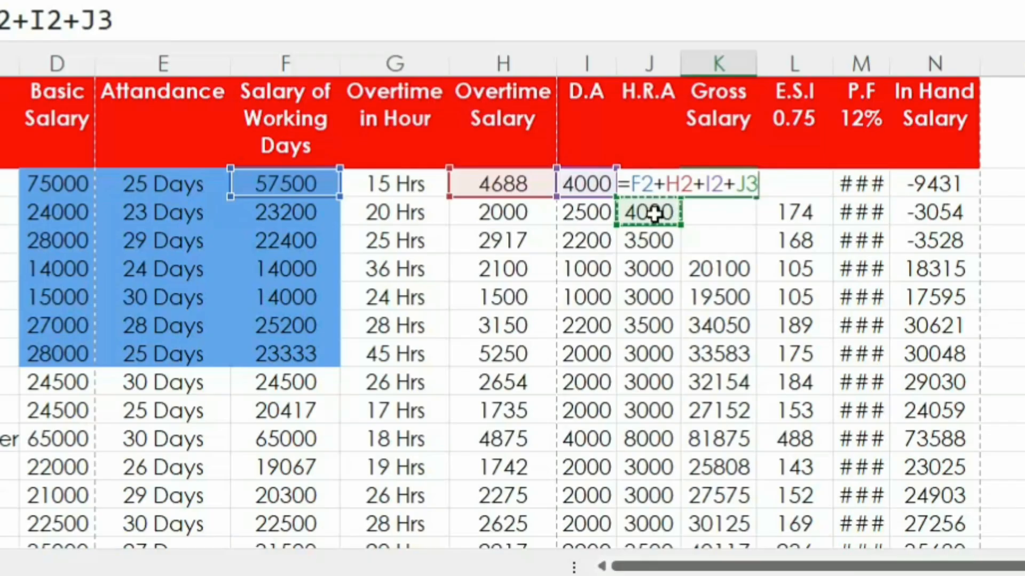
key(Up)
key(Return)
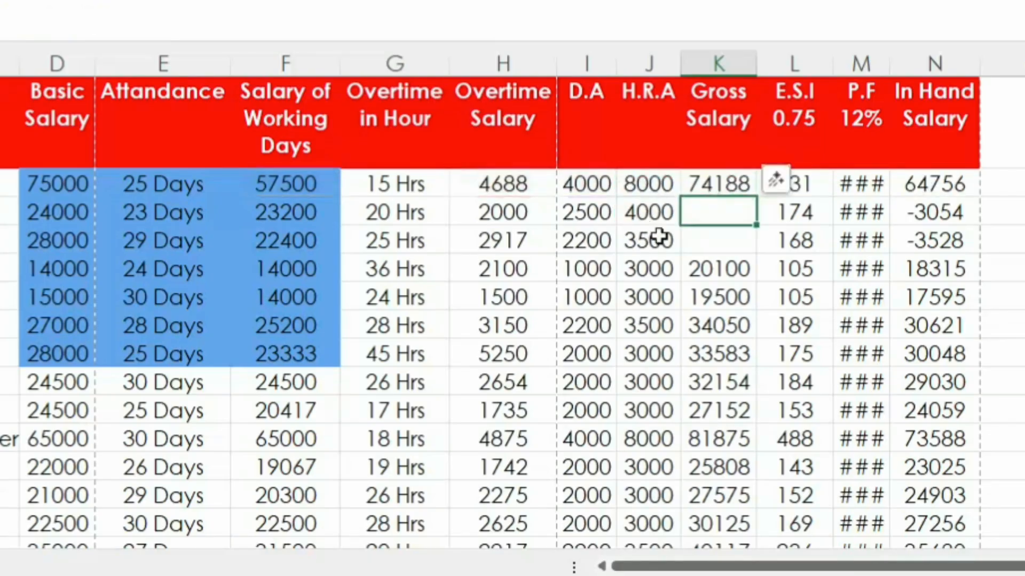
Step: Fill the Gross Salary formula from K2 down to K4
click(722, 183)
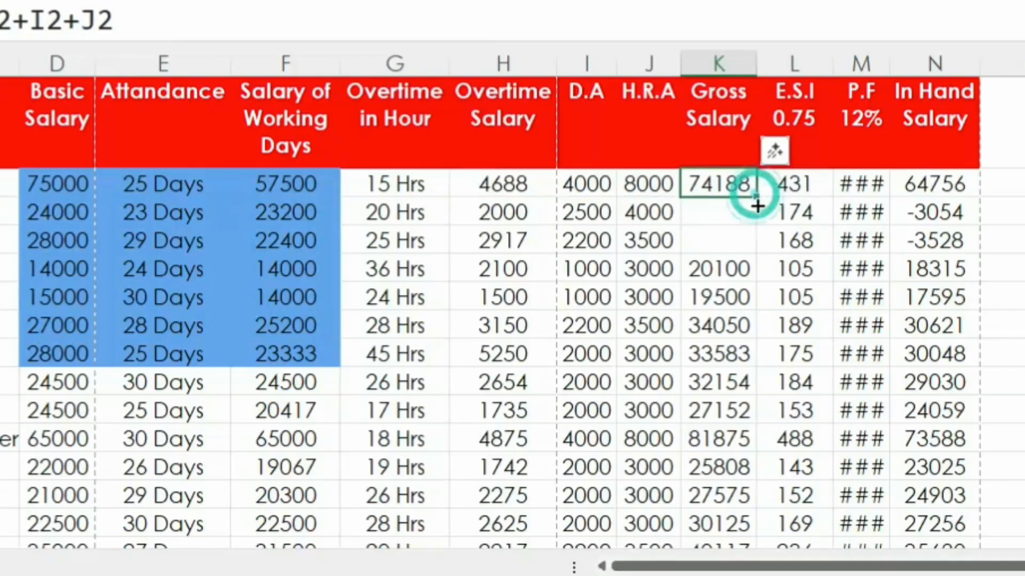
drag(756, 197, 760, 260)
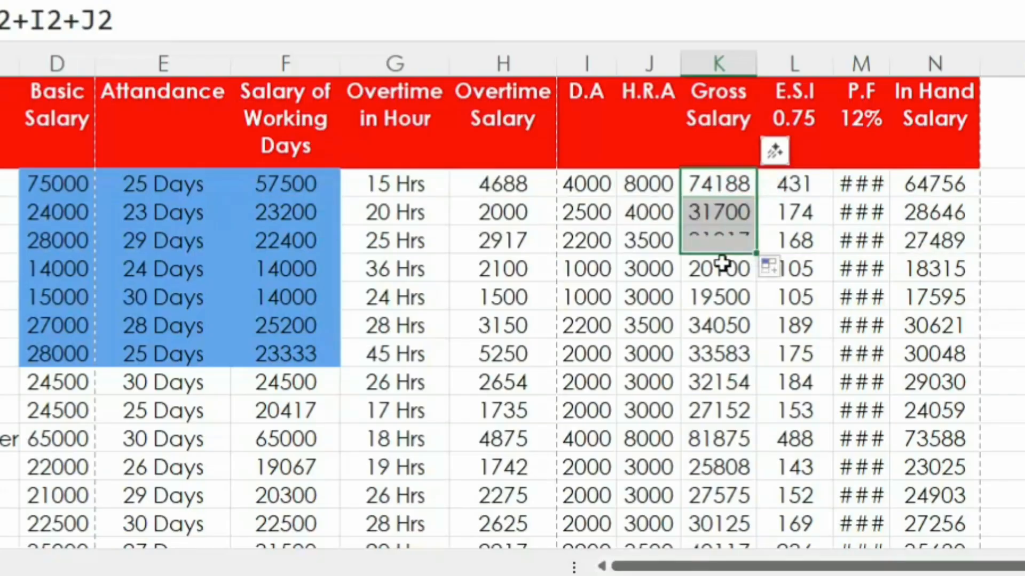
click(694, 355)
Step: Clear the E.S.I cells L2:L4
click(792, 183)
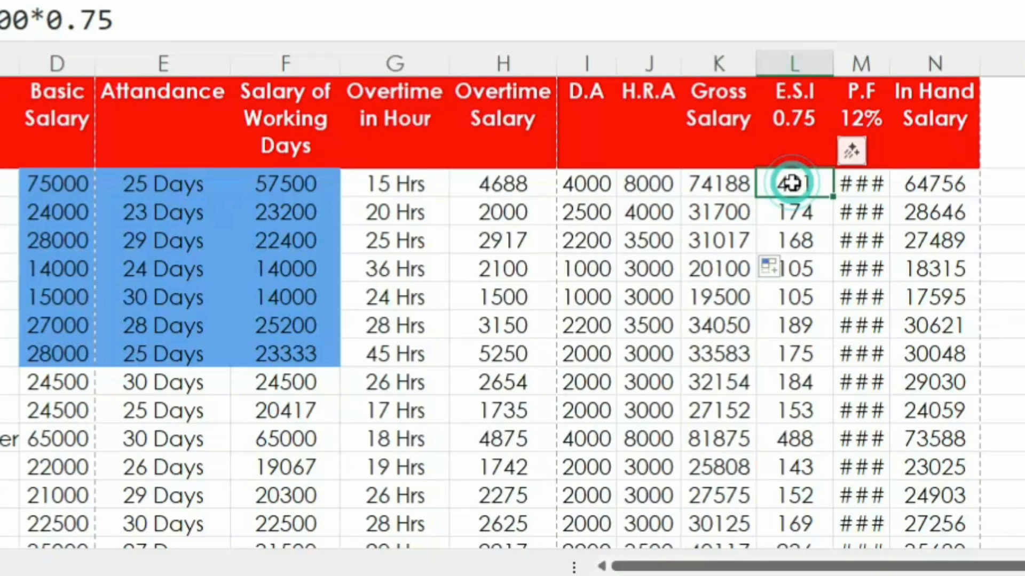
drag(791, 184, 792, 232)
key(Delete)
Step: Enter the formula =F2/100*0.75 in L2 to calculate the first employee's E.S.I and fill it down to L5
click(784, 188)
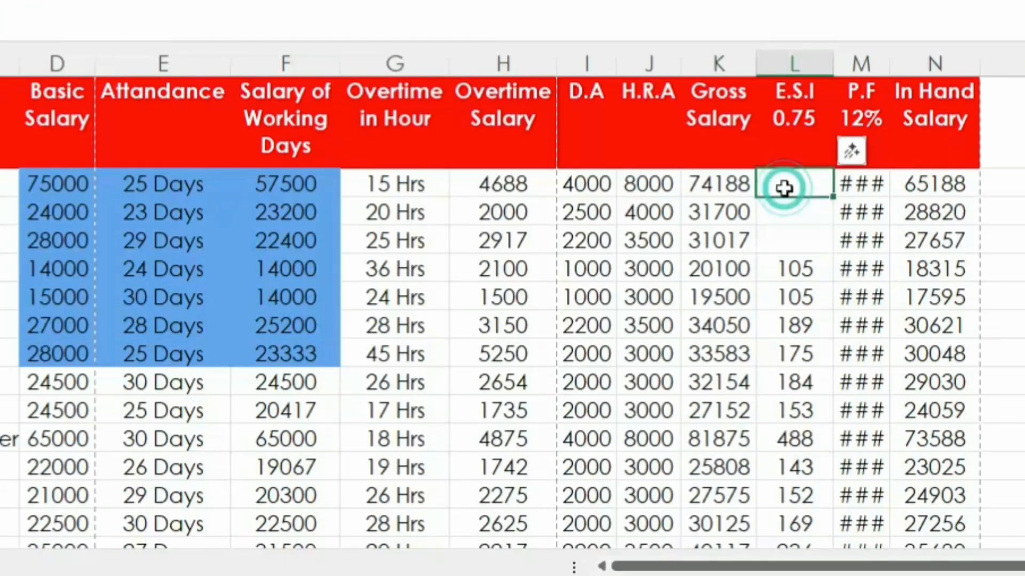
text(=)
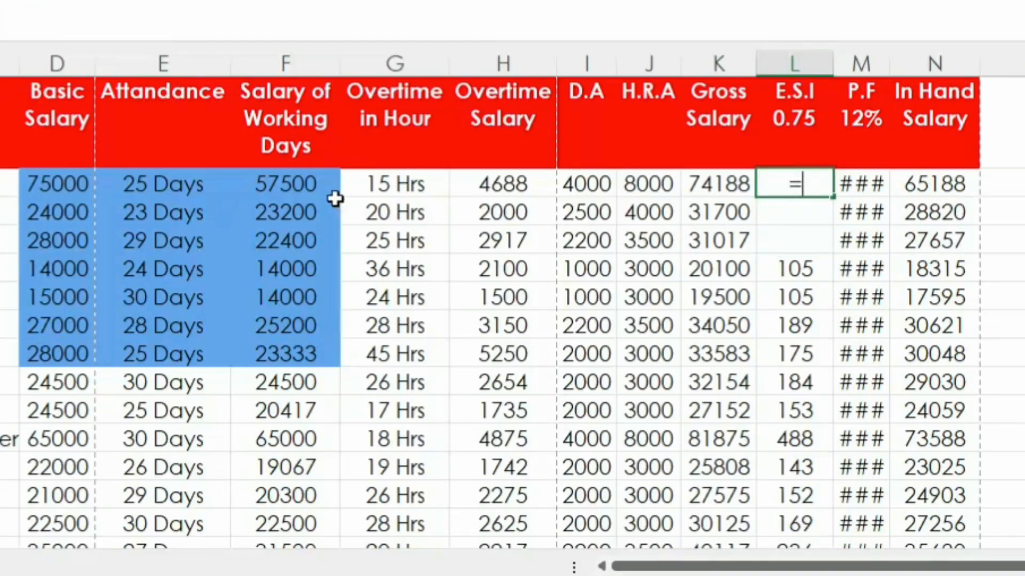
click(290, 185)
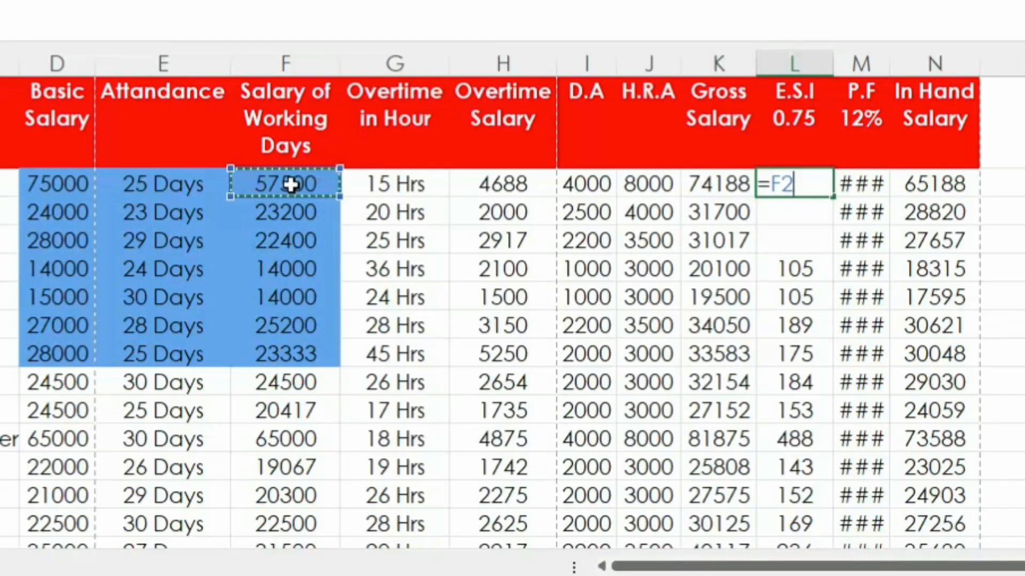
text(/100)
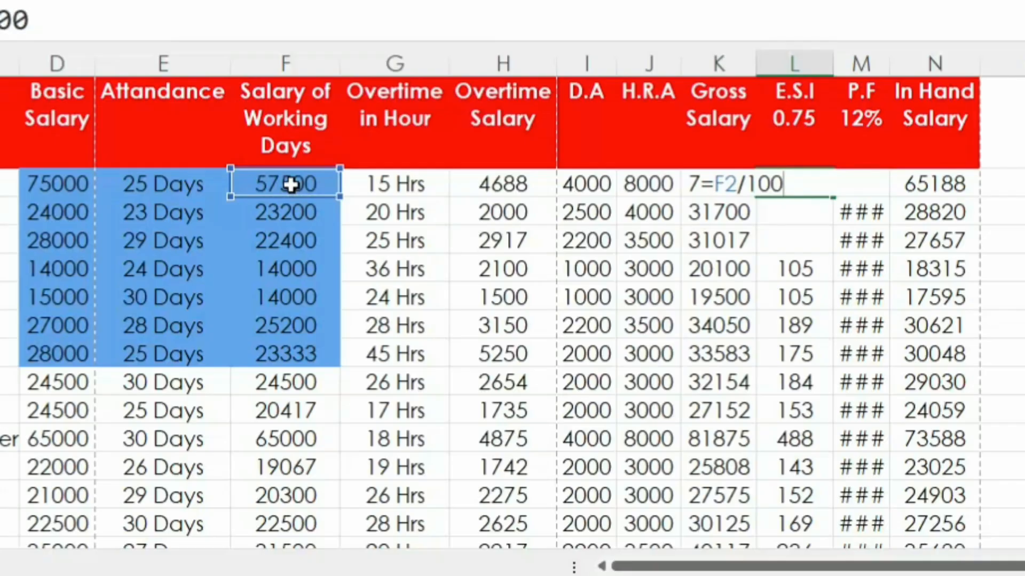
text(*0.75)
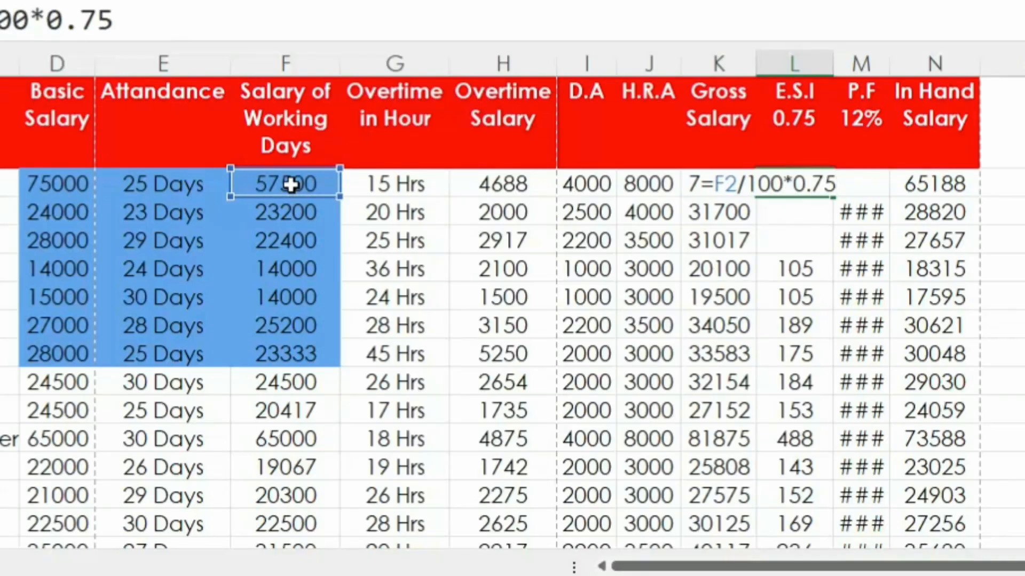
key(Return)
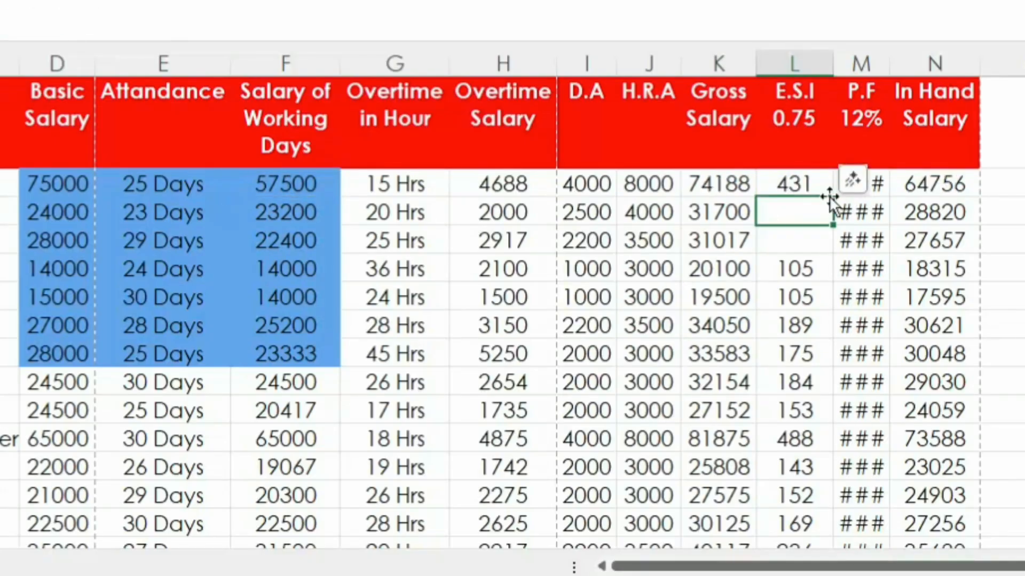
click(814, 182)
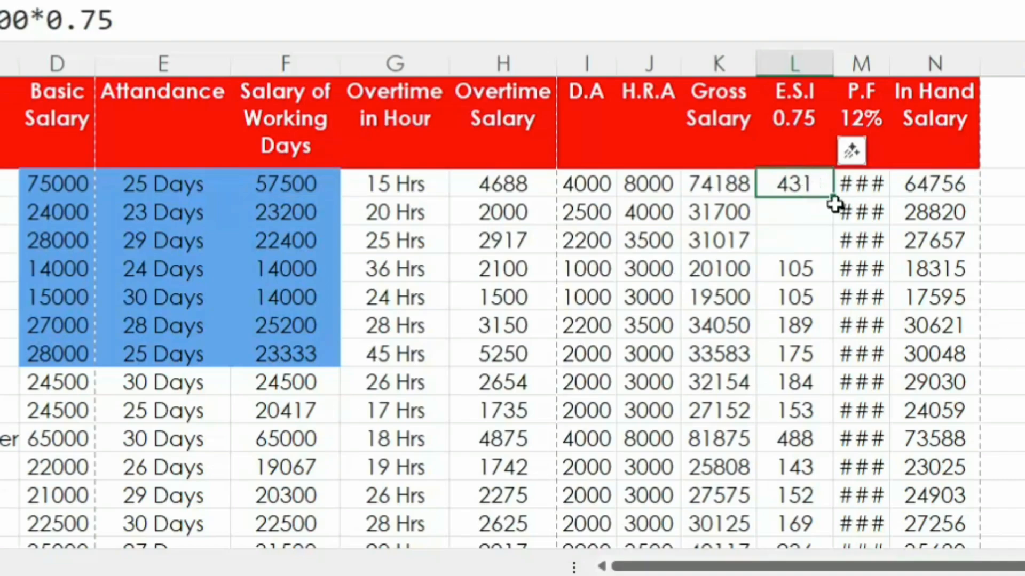
drag(834, 199, 826, 271)
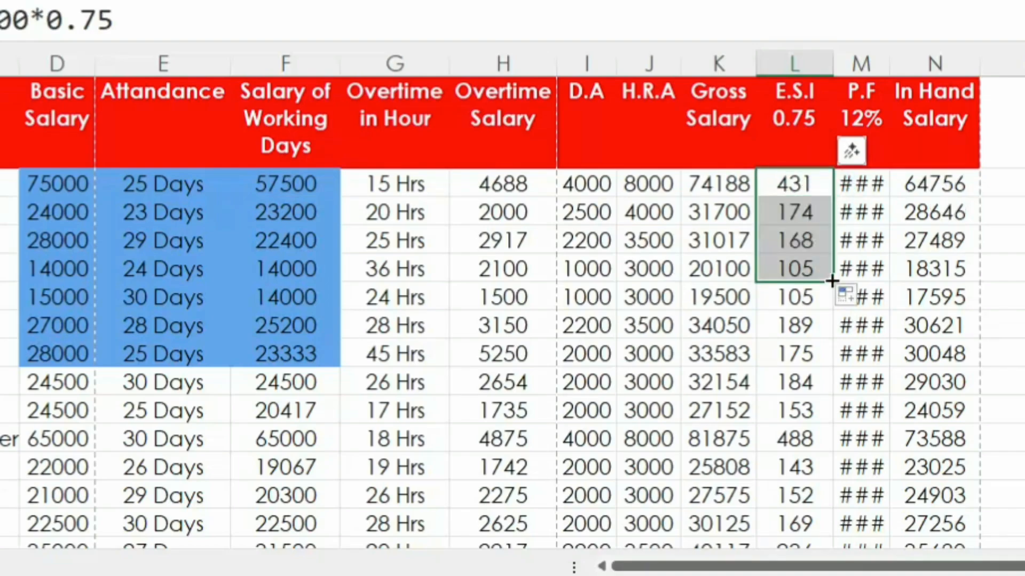
Step: Auto-fit the width of the P.F column M and clear its cells M2:M5
click(892, 62)
double_click(891, 63)
drag(852, 187, 865, 263)
key(Delete)
click(826, 348)
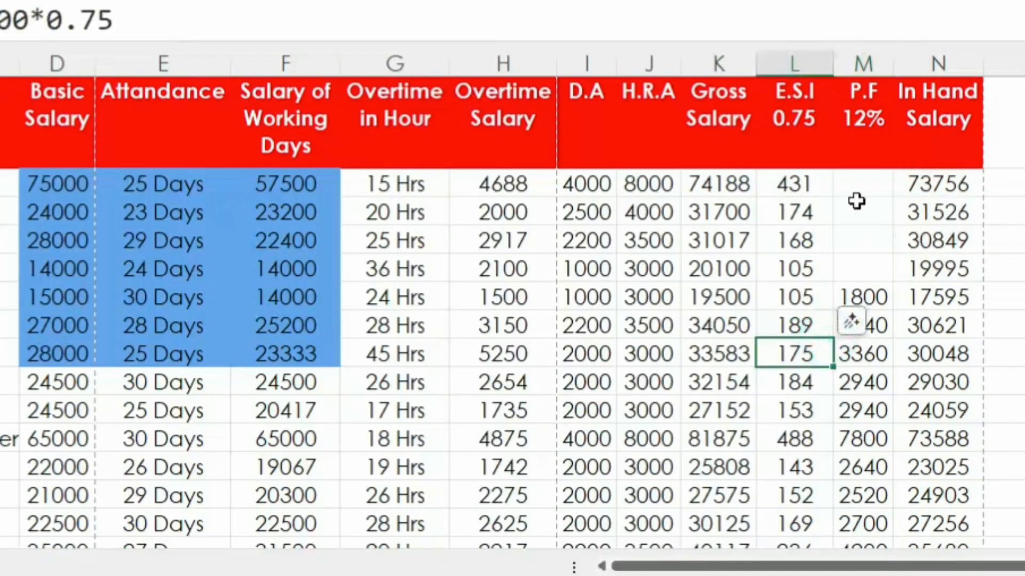
Step: Enter the formula =D2/100*12 in M2 to calculate the first employee's P.F from the Basic Salary
click(856, 187)
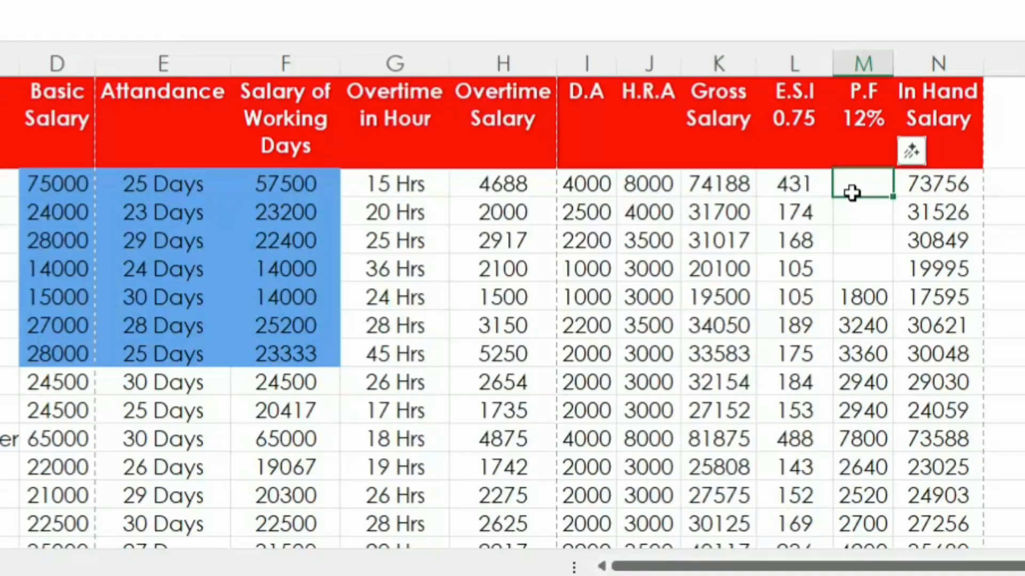
text(=)
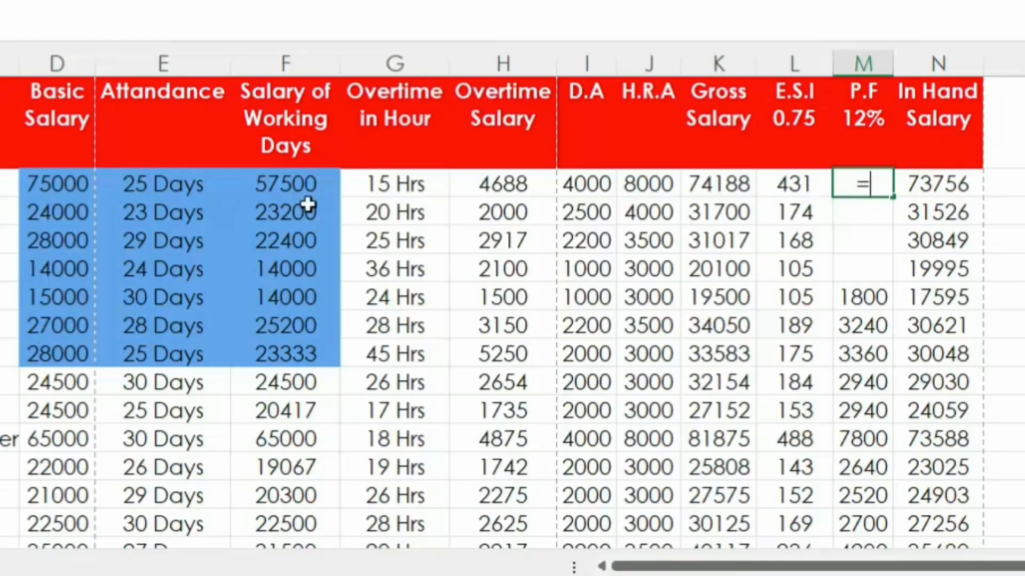
click(77, 183)
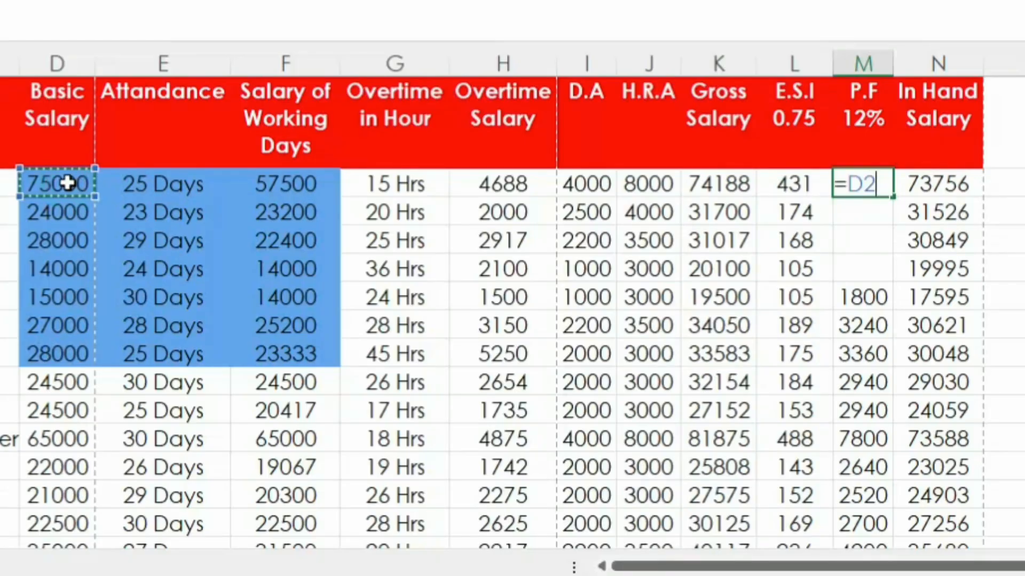
text(/100*12)
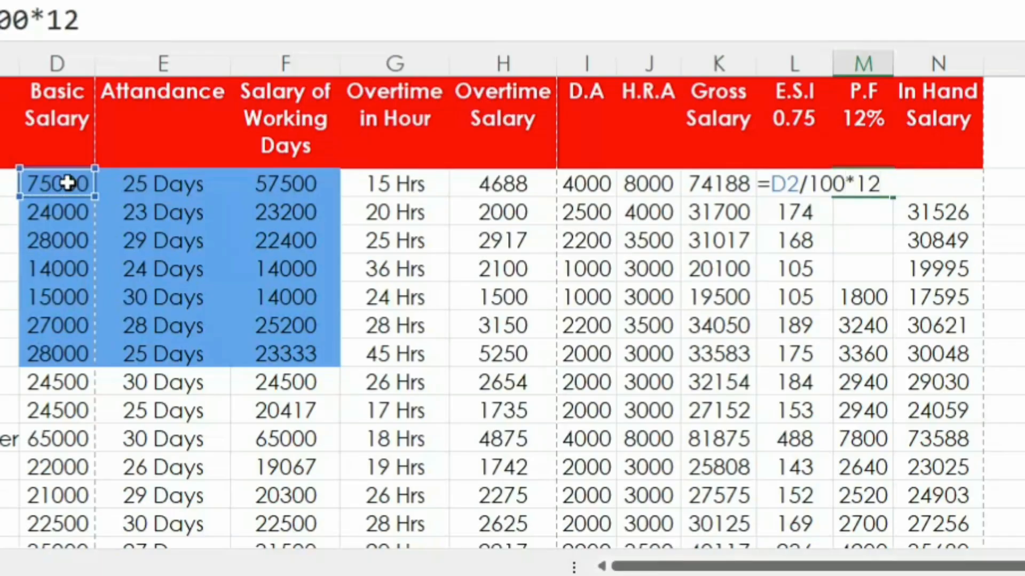
key(Return)
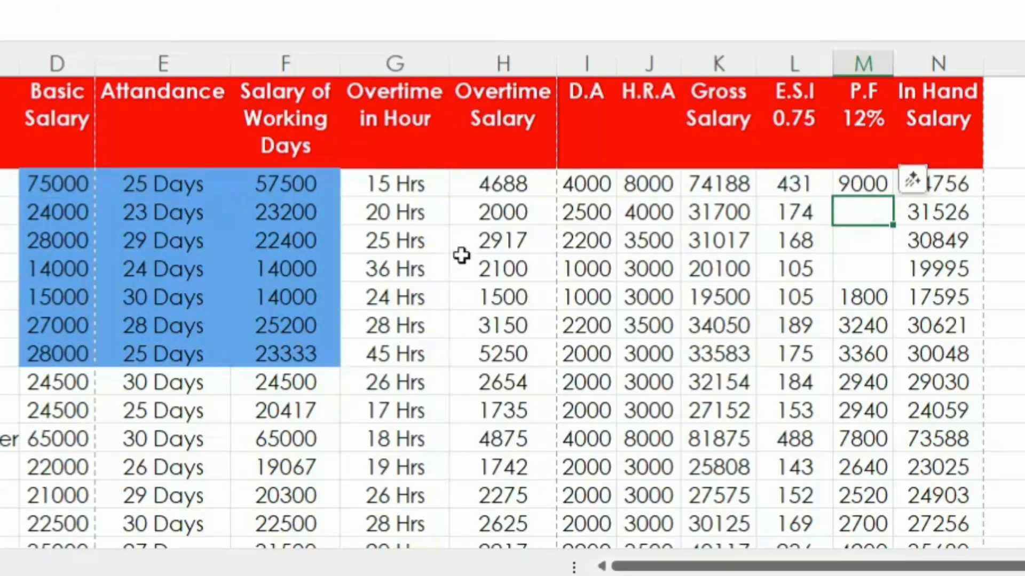
Step: Fill the P.F formula from M2 down to M6
click(875, 183)
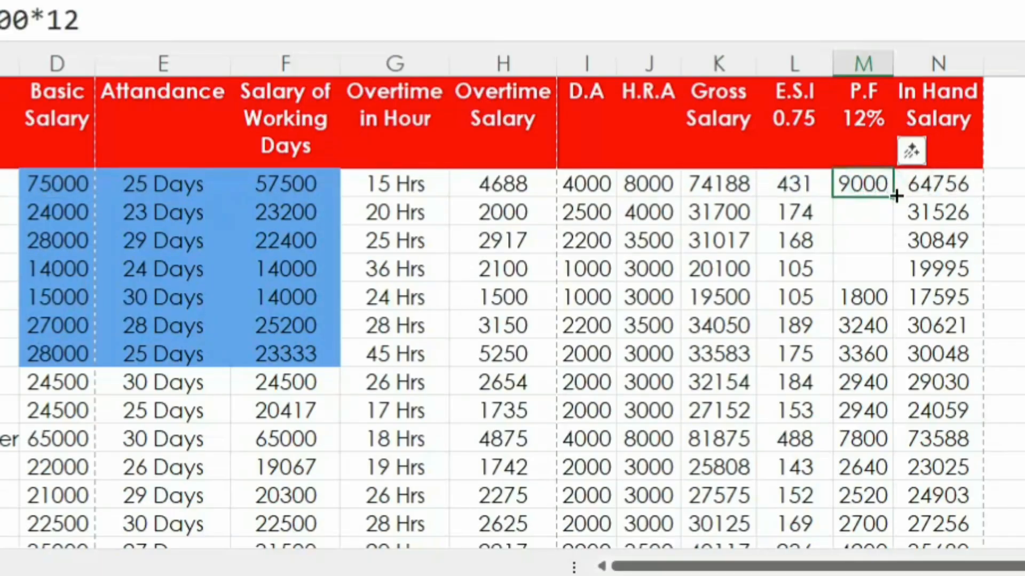
drag(896, 196, 878, 297)
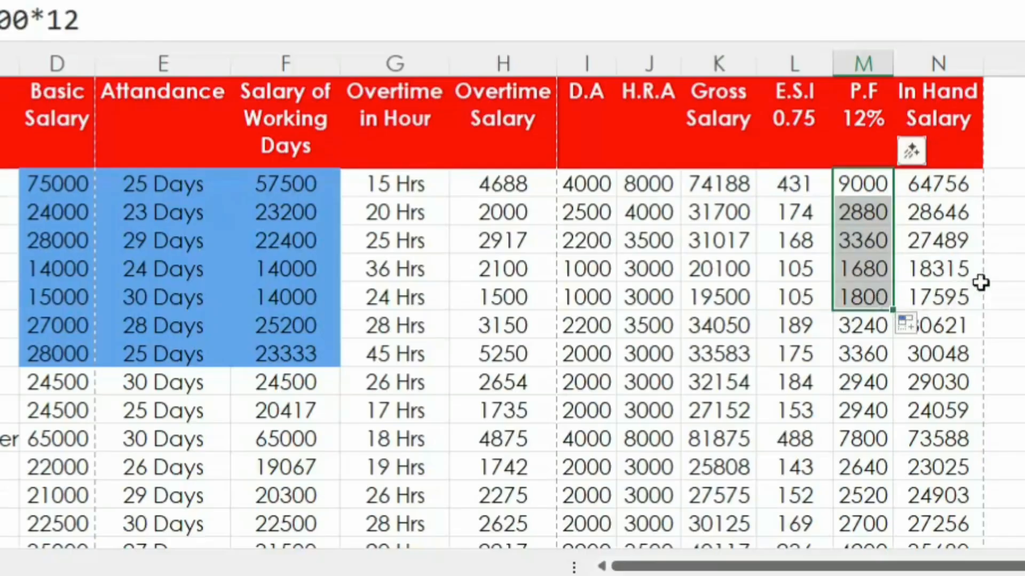
click(1009, 295)
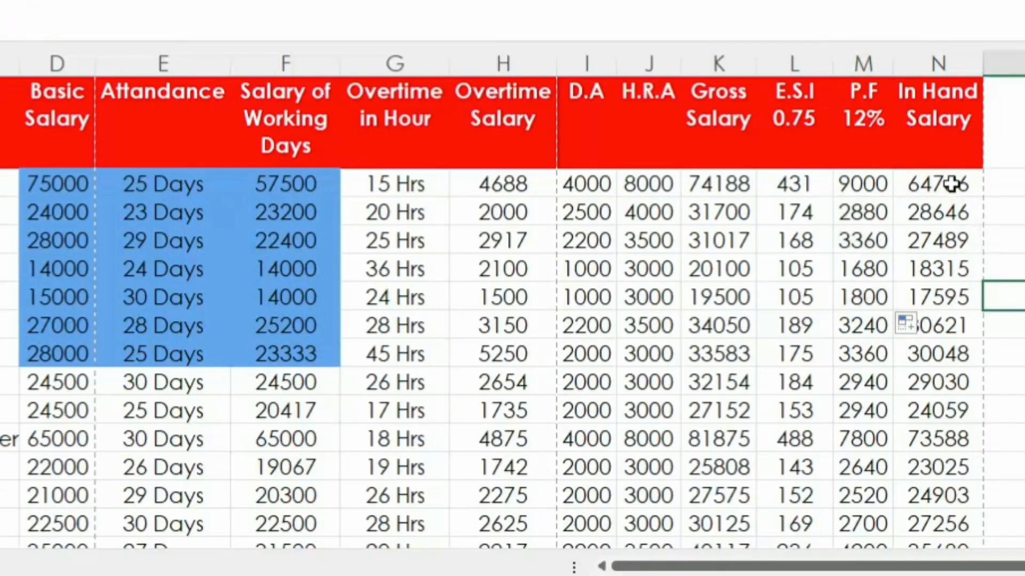
Step: Clear the In Hand Salary cells N2:N5 and enter the formula =K2-L2-M2 in N2
drag(949, 183, 942, 268)
key(Delete)
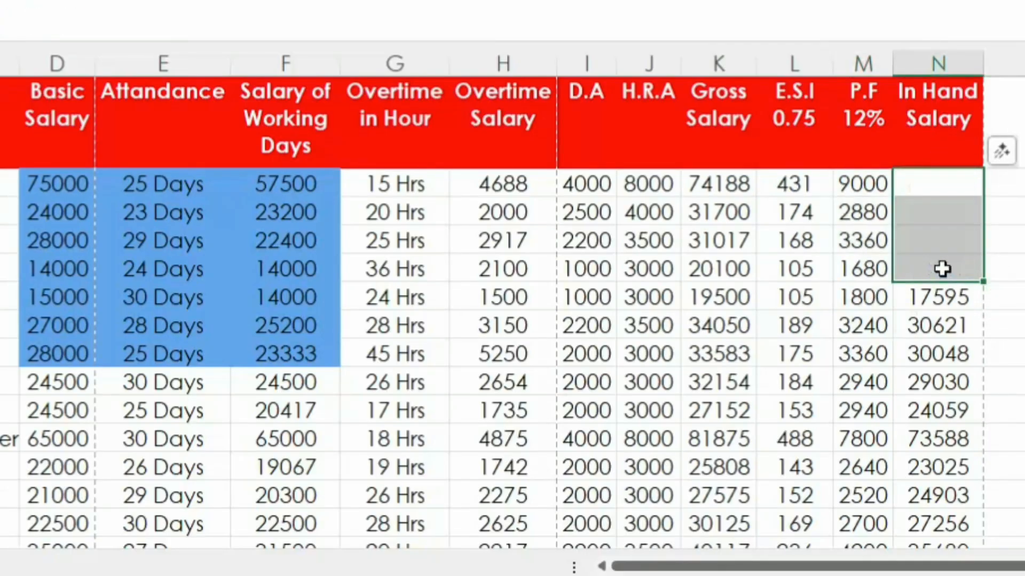
click(926, 176)
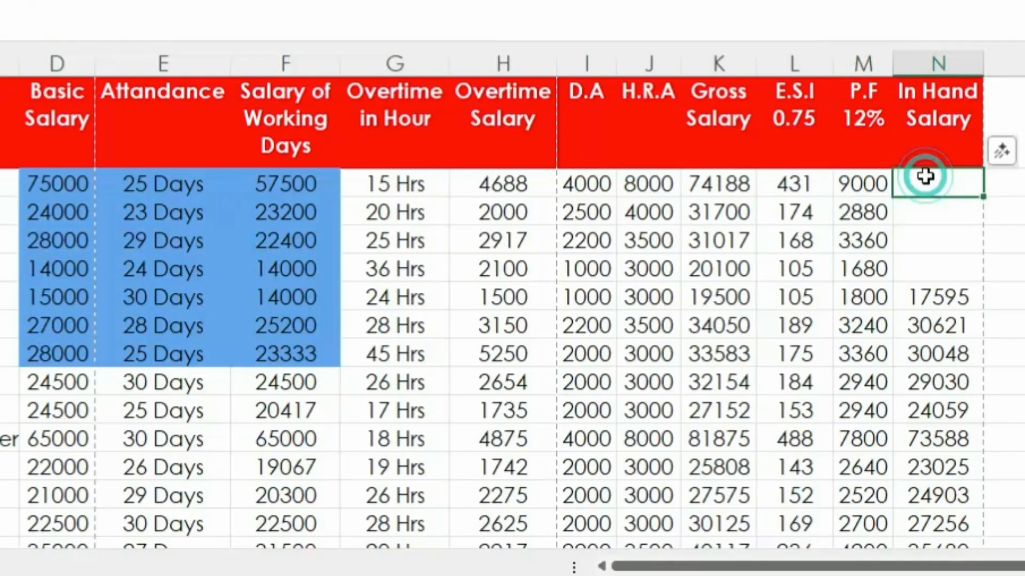
text(=)
click(752, 185)
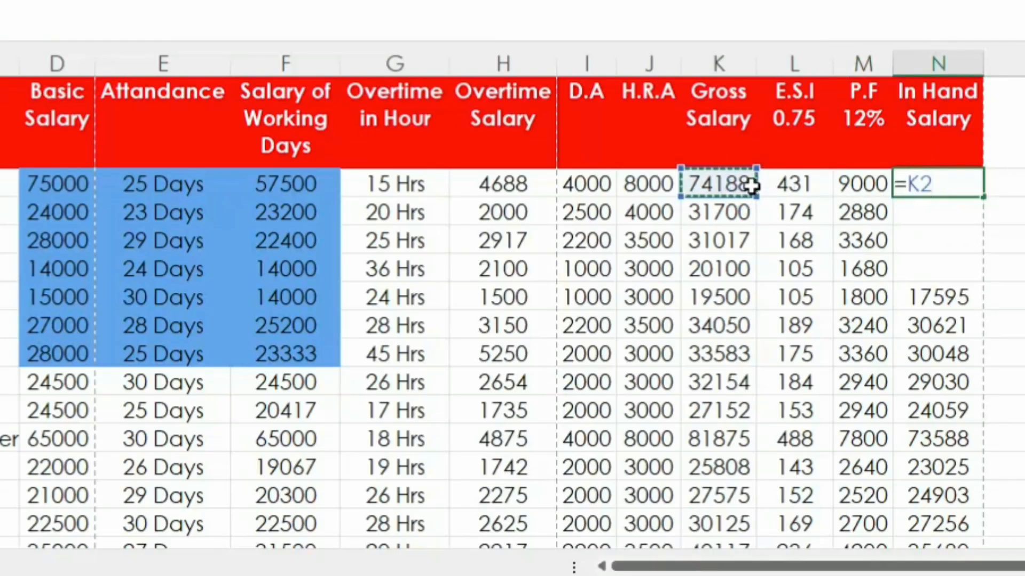
text(-)
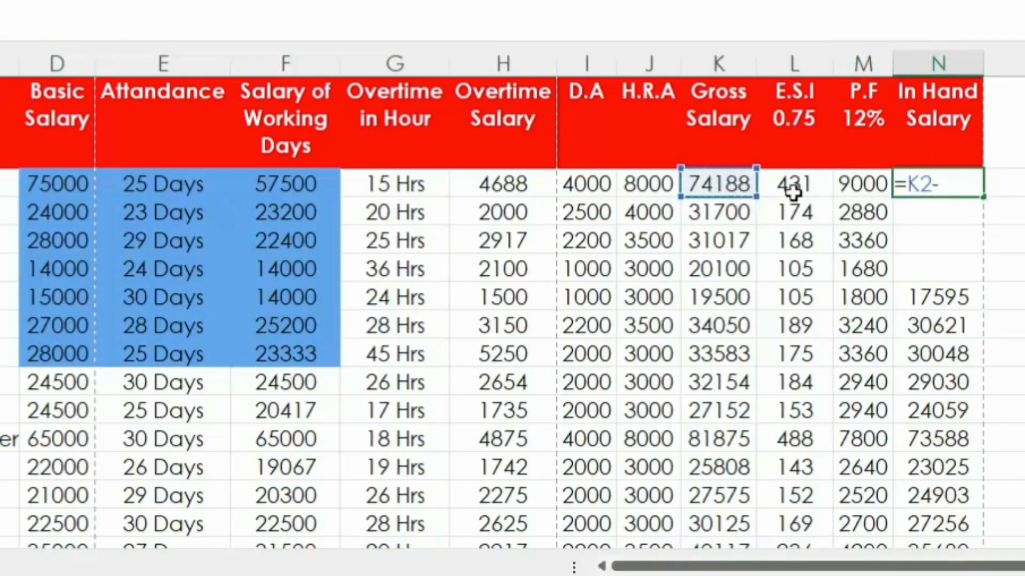
click(798, 187)
text(-)
click(863, 185)
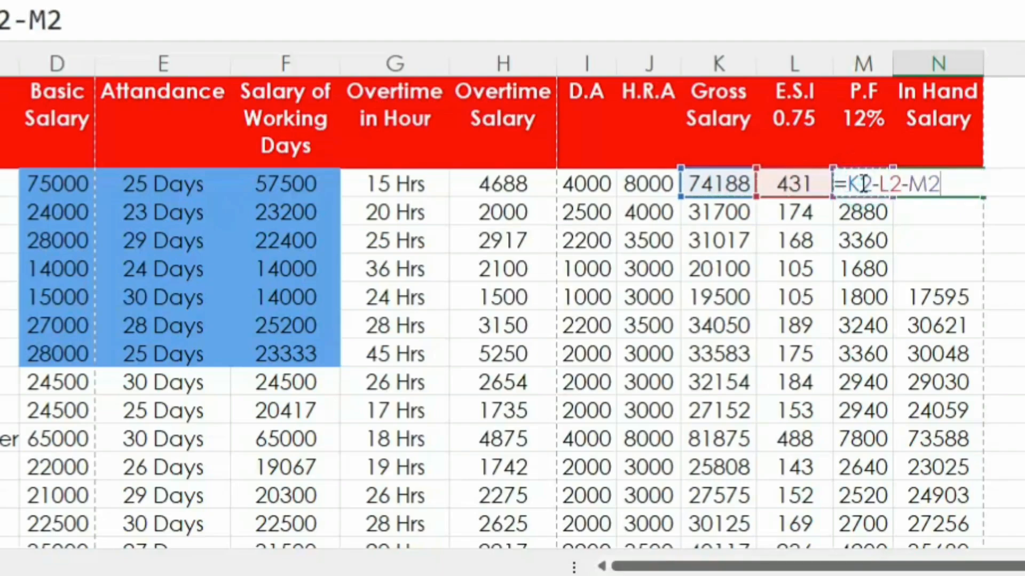
key(Return)
Step: Fill the In Hand Salary formula from N2 down to N5
click(963, 187)
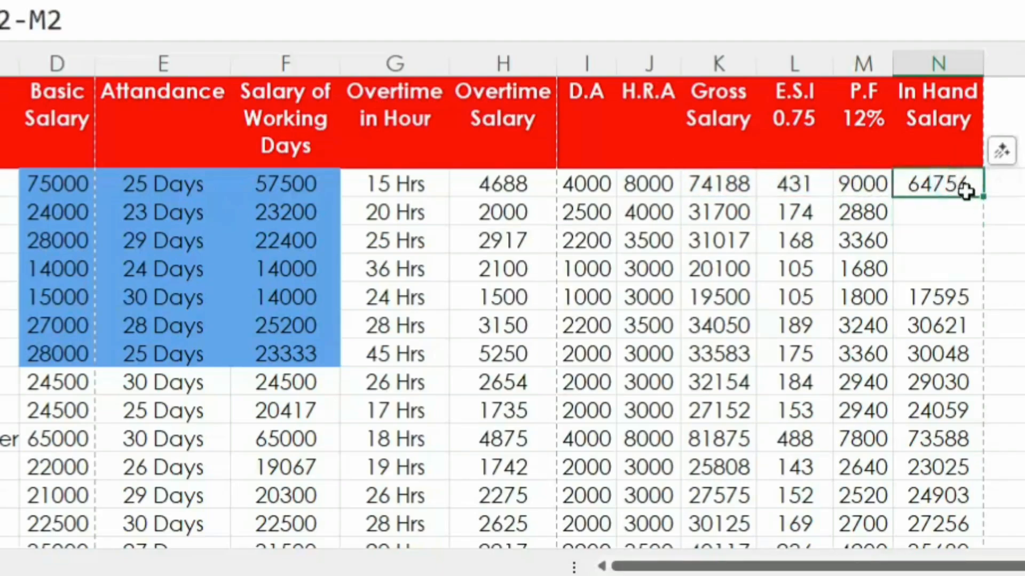
drag(984, 200, 986, 289)
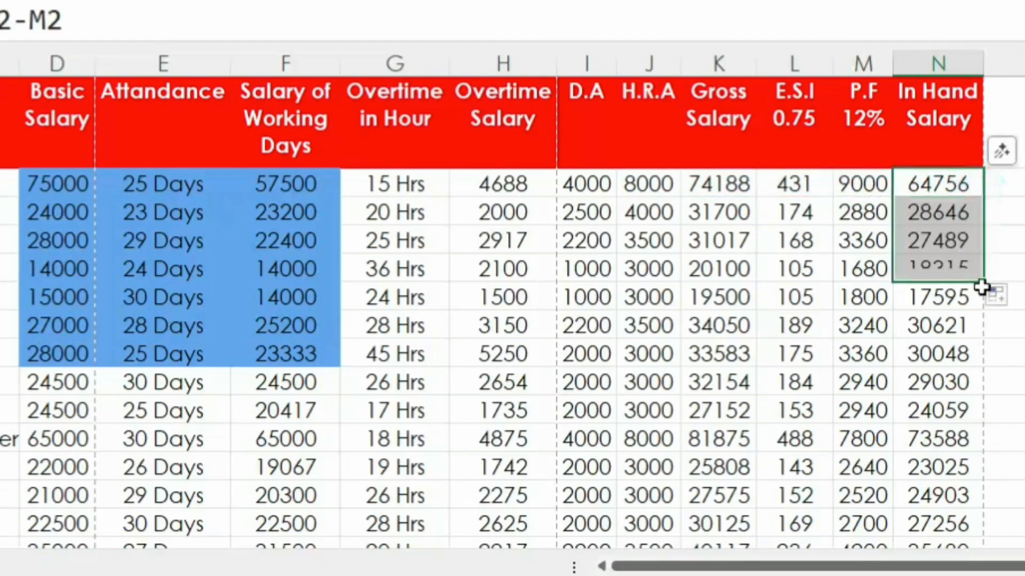
click(940, 235)
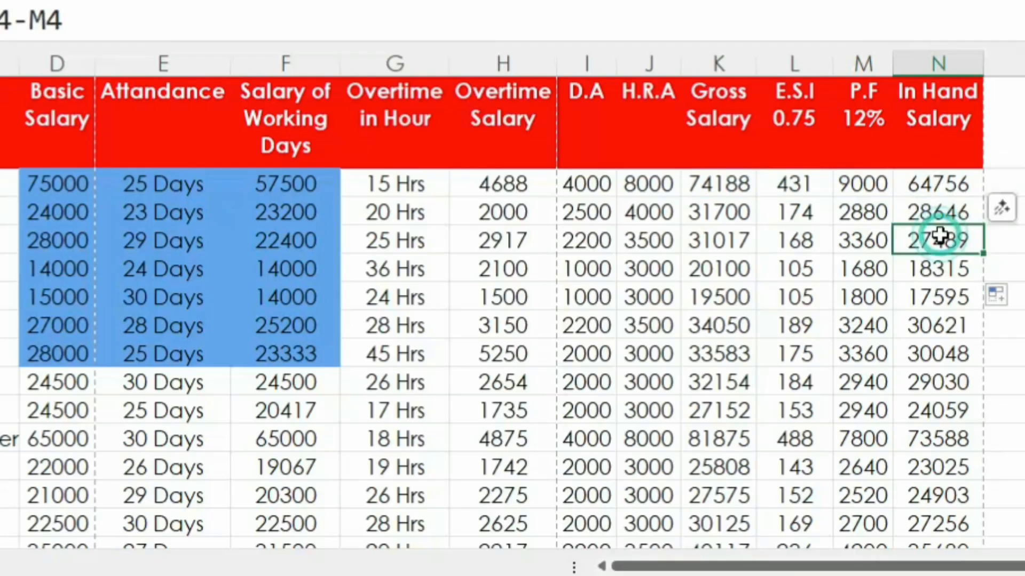